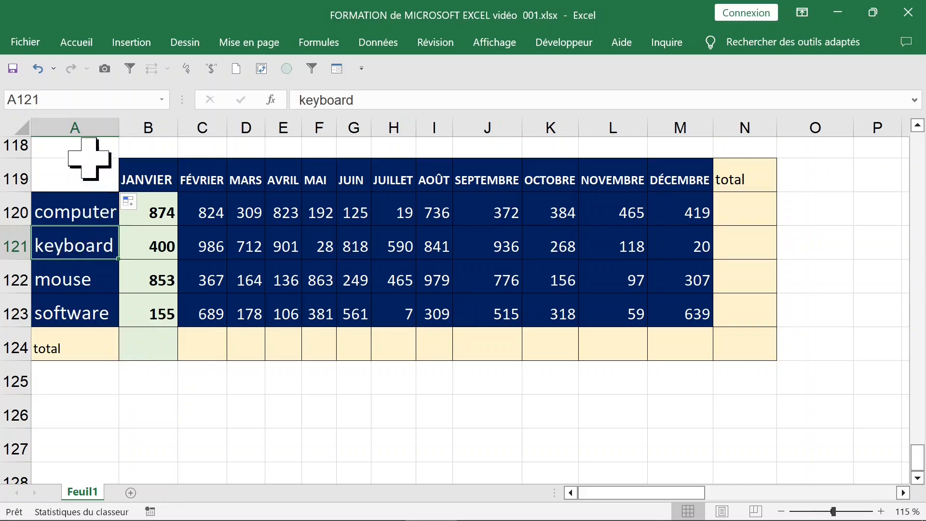
Examine the product names in A120:A123, the January column and the empty total row of the monthly table
{"action": "left_click", "coordinate": [76, 126]}
{"action": "left_click", "coordinate": [78, 214]}
{"action": "left_click", "coordinate": [82, 248]}
{"action": "left_click", "coordinate": [107, 277]}
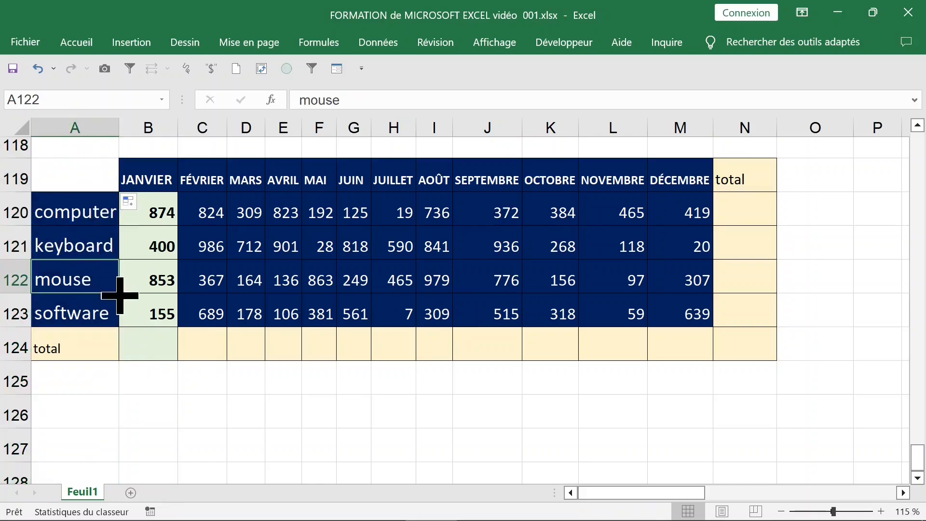
{"action": "left_click", "coordinate": [78, 314]}
{"action": "left_click", "coordinate": [143, 343]}
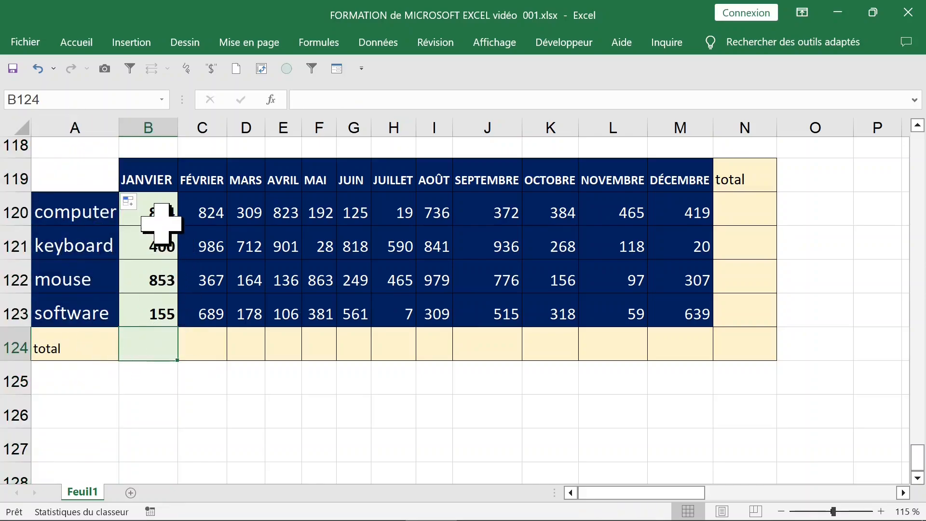
{"action": "left_click", "coordinate": [153, 208]}
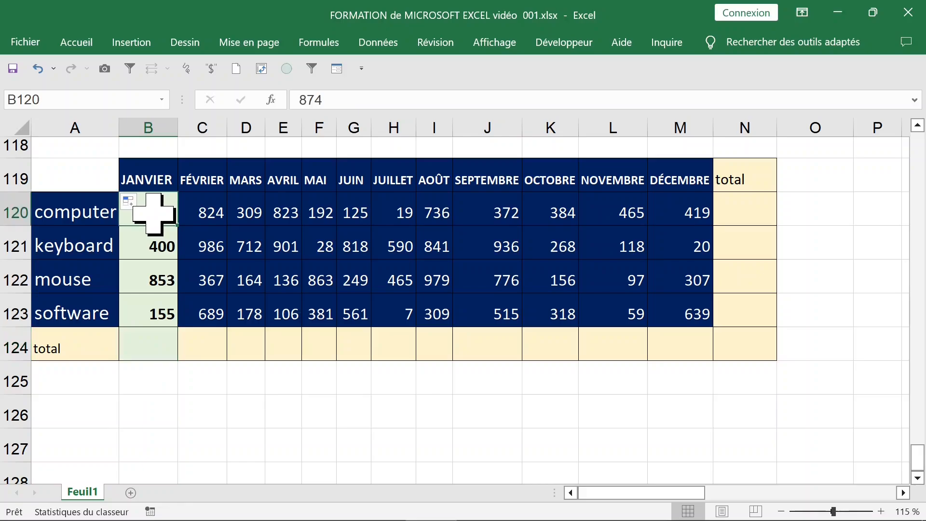
{"action": "left_click", "coordinate": [213, 206]}
Total the January figures in B124 by applying AutoSum to B120:B124
{"action": "left_click_drag", "start_coordinate": [140, 207], "coordinate": [146, 345]}
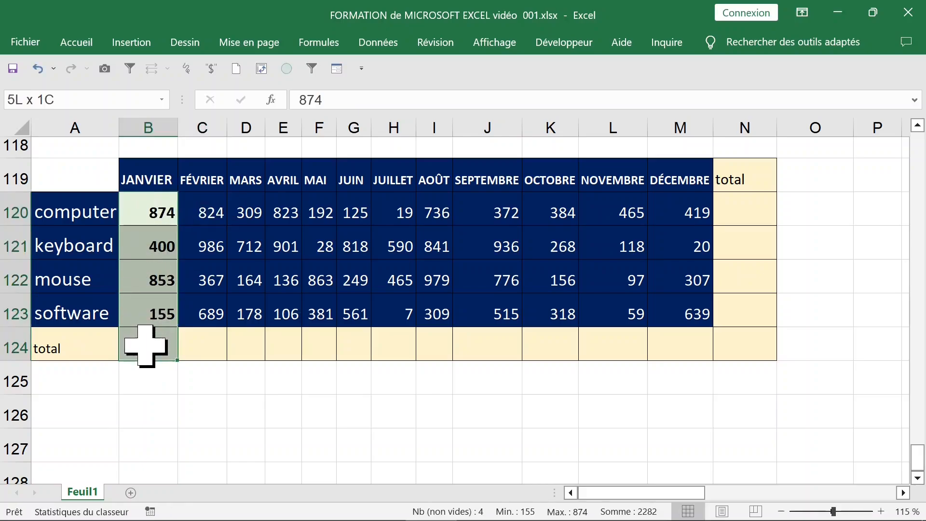
{"action": "left_click", "coordinate": [87, 42]}
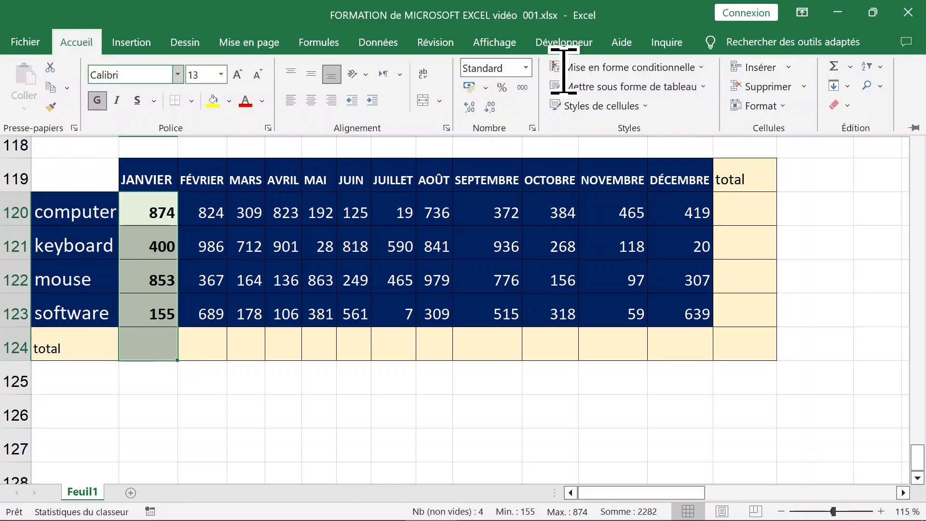
{"action": "left_click", "coordinate": [834, 68]}
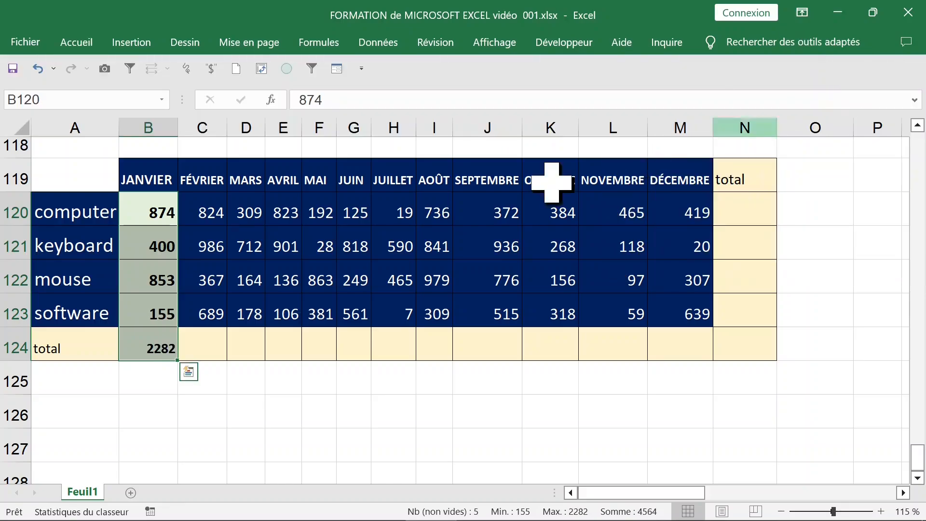
Total the February figures in C124 by applying AutoSum to C120:C124
{"action": "left_click", "coordinate": [313, 248]}
{"action": "left_click", "coordinate": [217, 219]}
{"action": "left_click_drag", "start_coordinate": [217, 219], "coordinate": [213, 343]}
{"action": "left_click", "coordinate": [78, 50]}
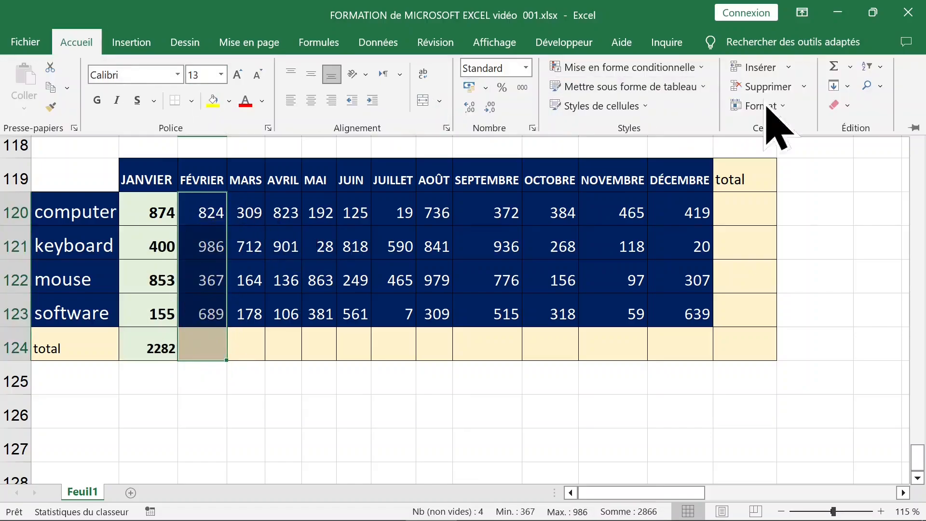
{"action": "left_click", "coordinate": [832, 66]}
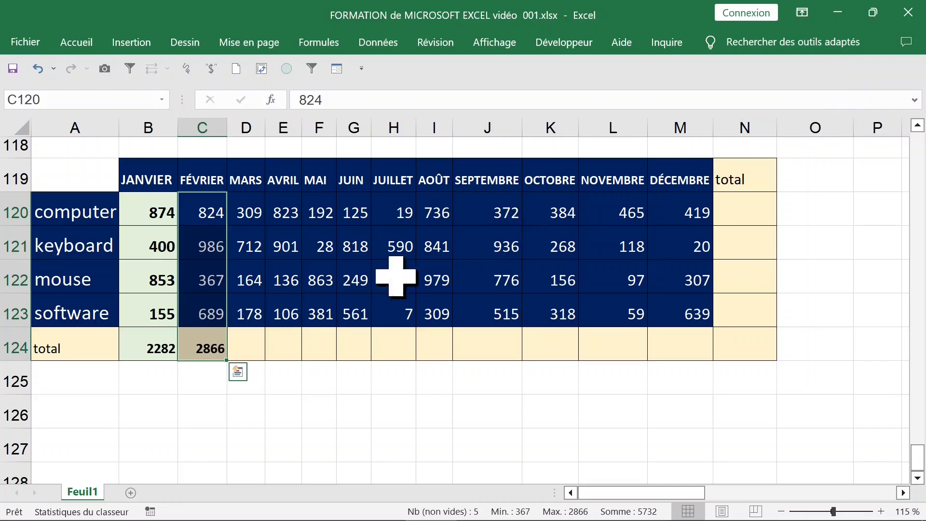
Undo the January and February totals so row 124 is empty
{"action": "left_click", "coordinate": [353, 280]}
{"action": "left_click", "coordinate": [259, 212]}
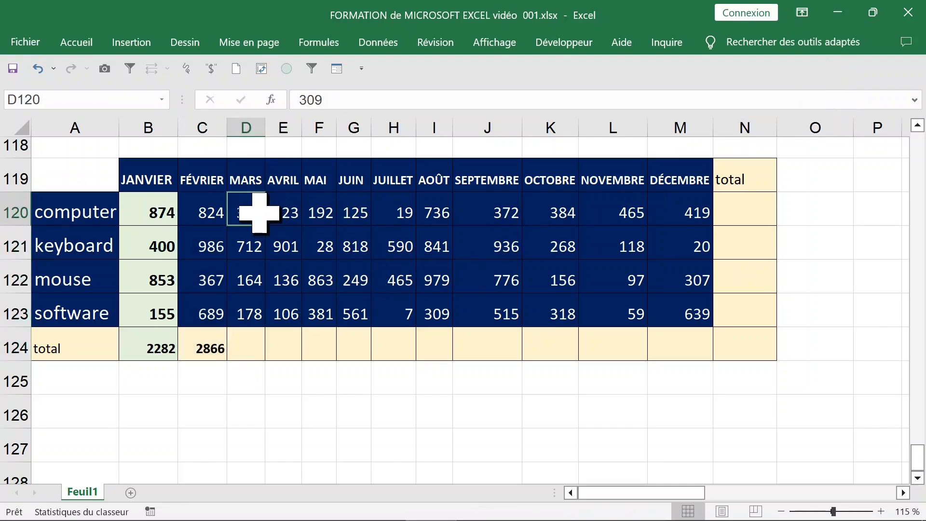
{"action": "left_click_drag", "start_coordinate": [259, 212], "coordinate": [579, 243]}
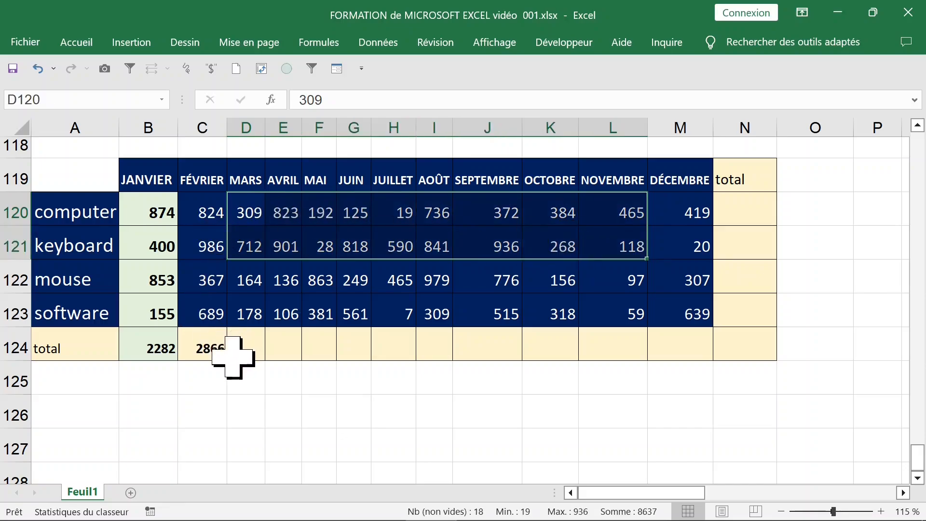
{"action": "left_click", "coordinate": [205, 347]}
{"action": "left_click", "coordinate": [37, 69]}
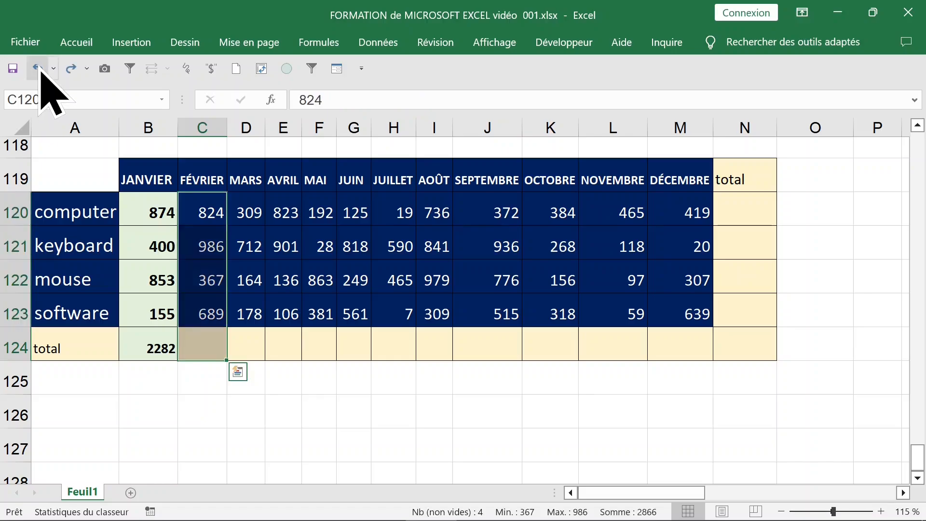
{"action": "left_click", "coordinate": [38, 69]}
Total every month and every product at once by applying AutoSum to B120:N124, and check the row formulas in column N
{"action": "left_click", "coordinate": [279, 232]}
{"action": "left_click_drag", "start_coordinate": [153, 211], "coordinate": [733, 338]}
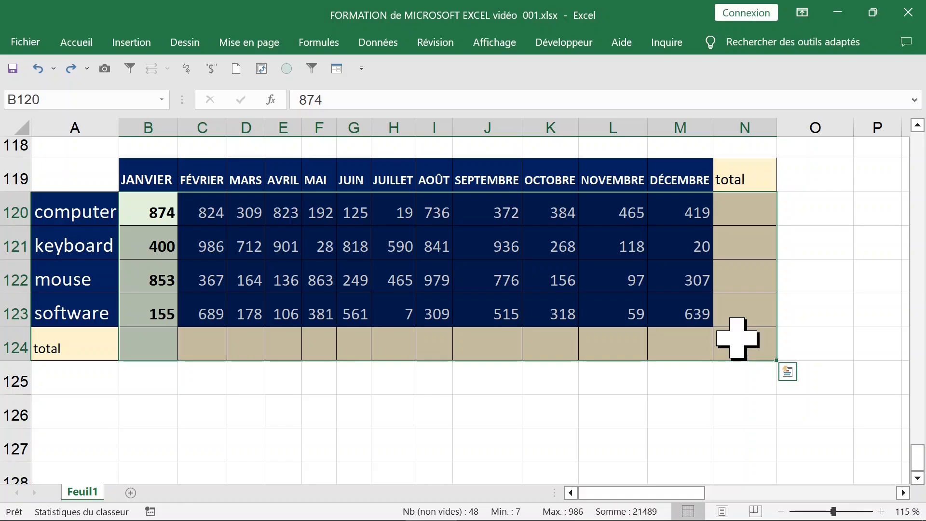
{"action": "key", "text": "alt+equal"}
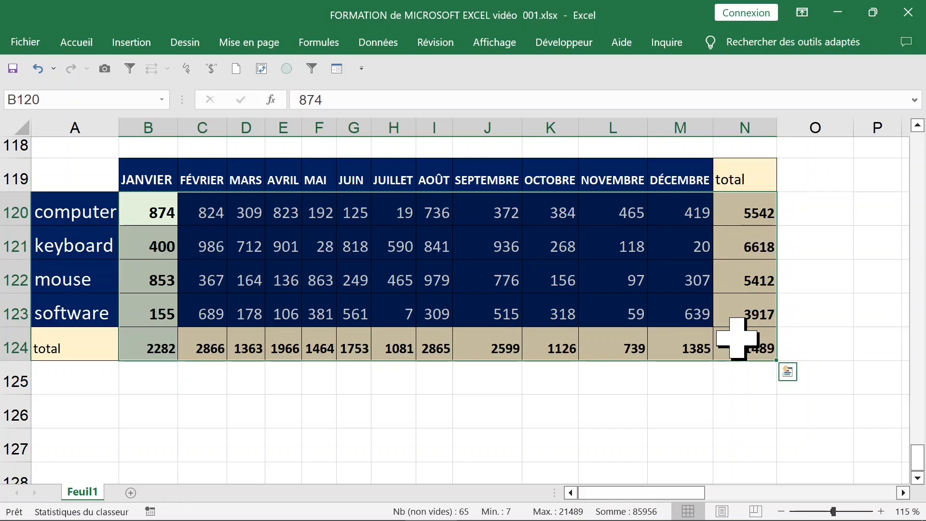
{"action": "left_click", "coordinate": [738, 287]}
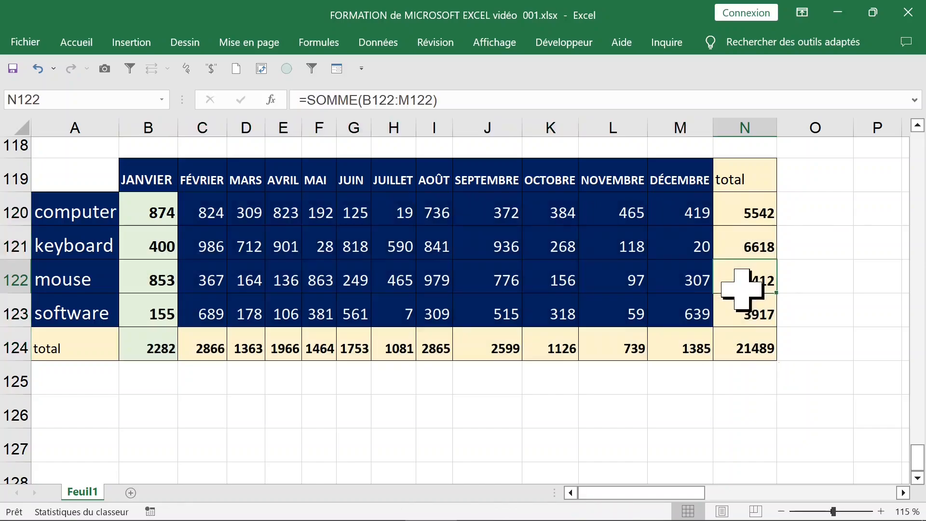
{"action": "left_click", "coordinate": [742, 213]}
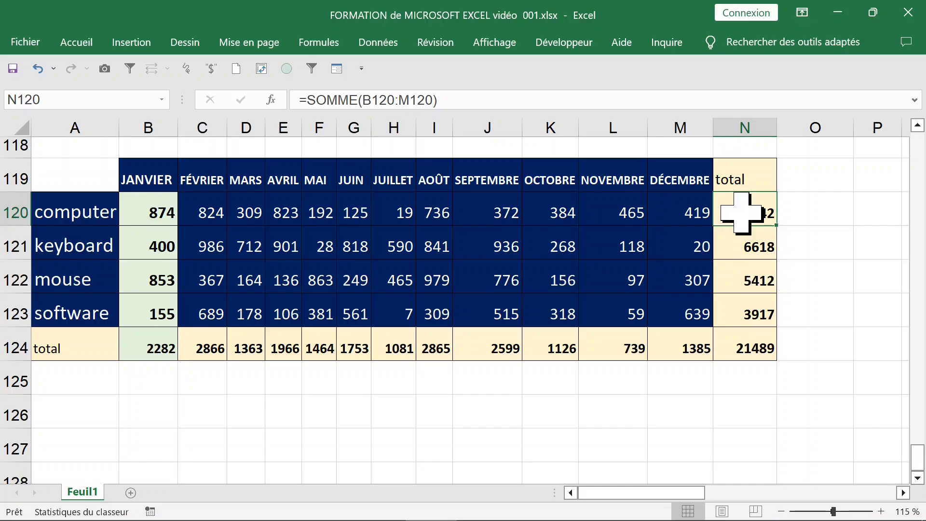
Change the March figure for computer to 240 and check that row's total formula in N120
{"action": "left_click", "coordinate": [213, 216]}
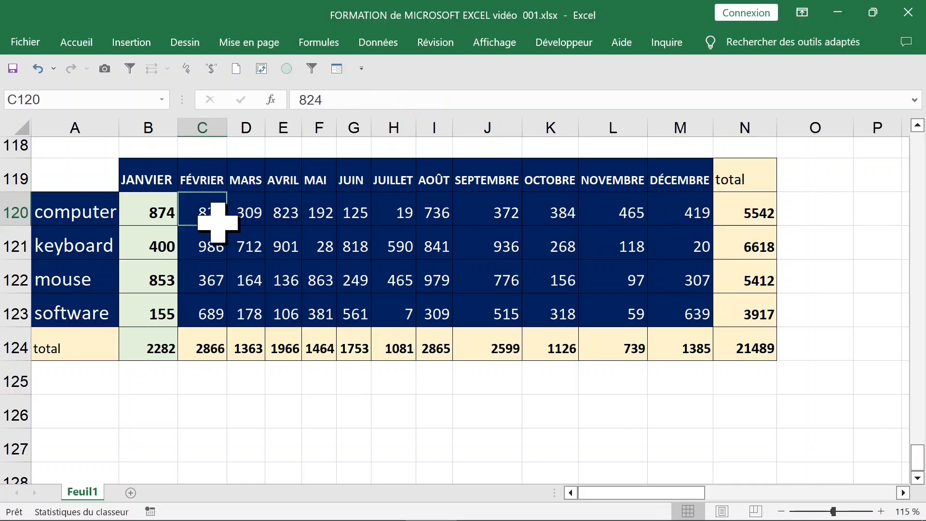
{"action": "left_click", "coordinate": [705, 216]}
{"action": "left_click", "coordinate": [247, 215]}
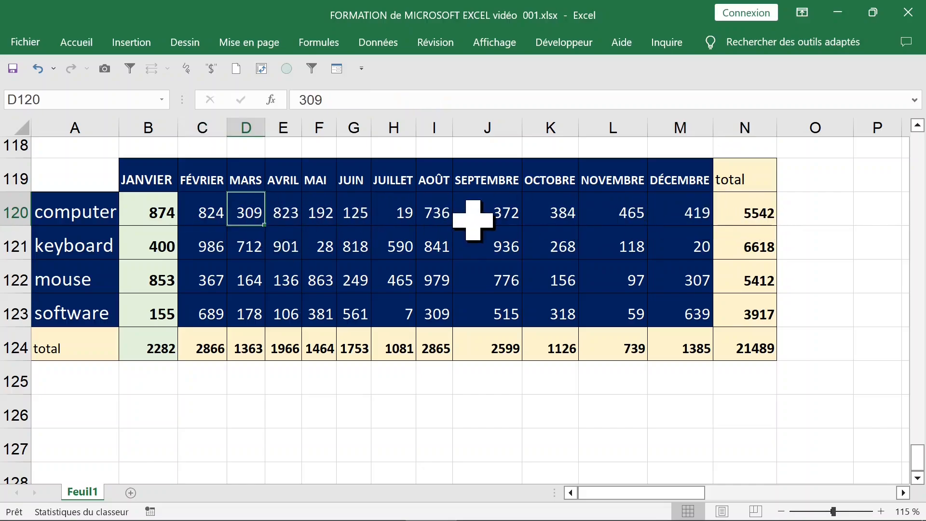
{"action": "type", "text": "240"}
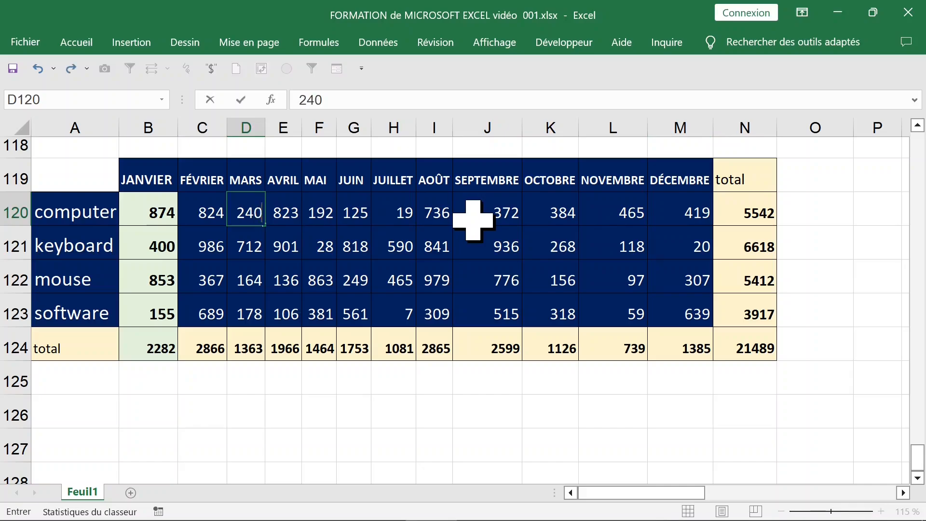
{"action": "key", "text": "Return"}
{"action": "left_click", "coordinate": [747, 218]}
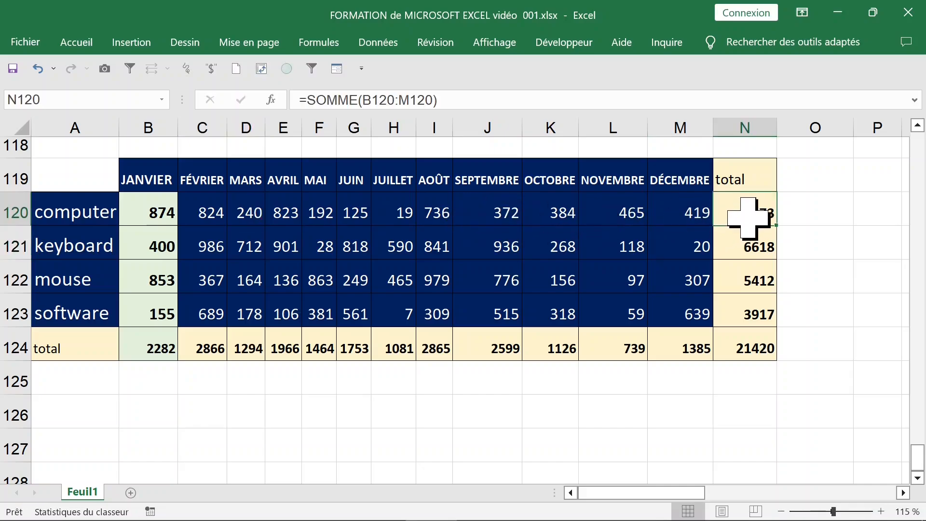
Change the November figure for software to 1000 and check the total cells
{"action": "left_click", "coordinate": [637, 316]}
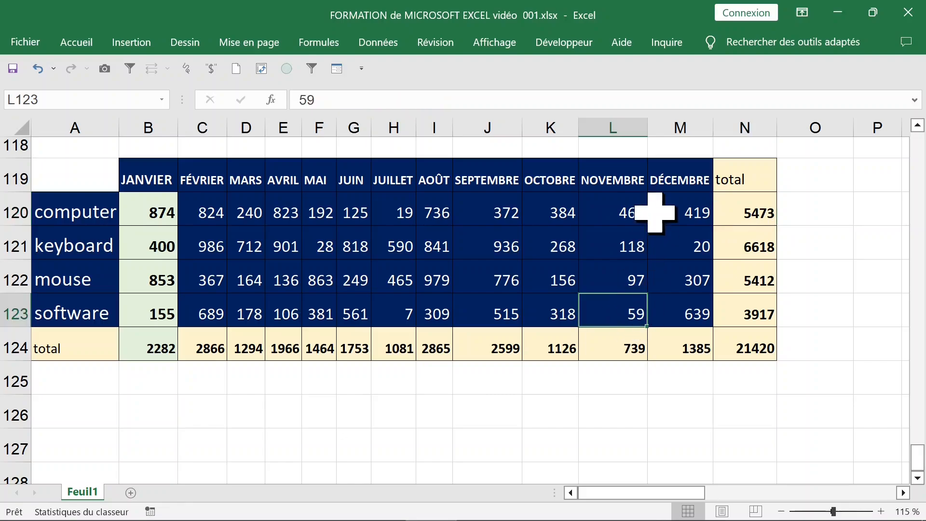
{"action": "type", "text": "1000"}
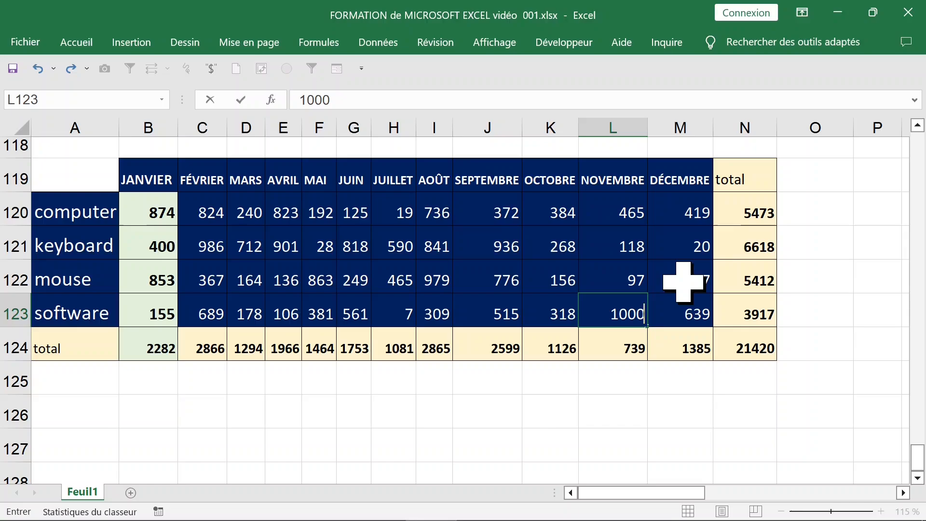
{"action": "key", "text": "Return"}
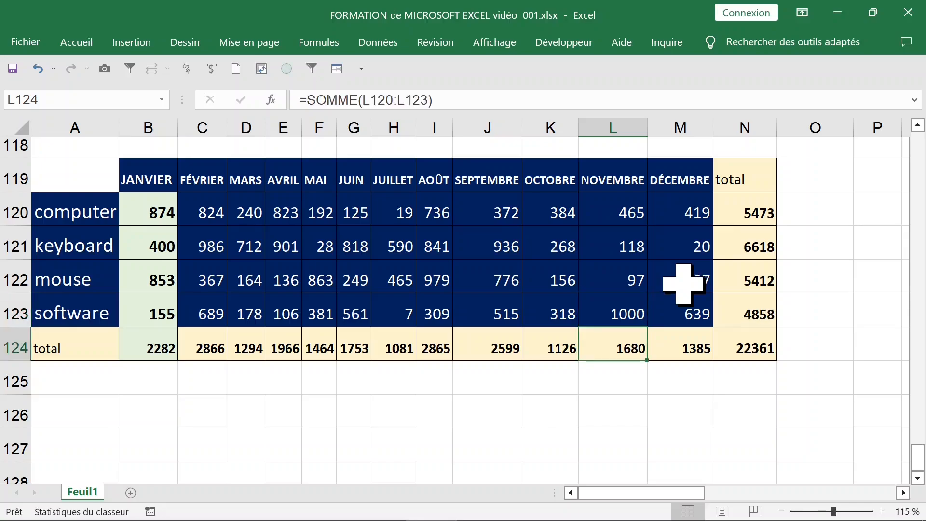
{"action": "left_click", "coordinate": [740, 207]}
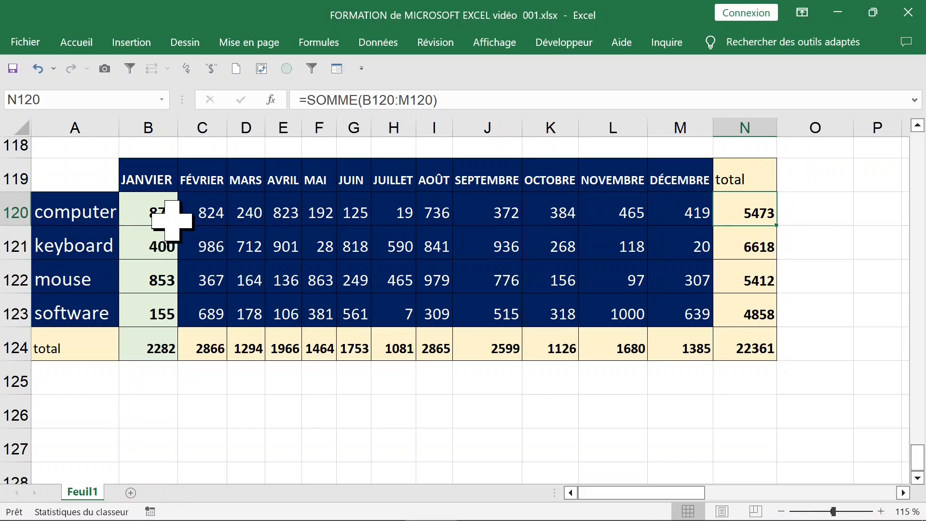
Review the month headers in row 119 and the product labels in column A of the main table
{"action": "scroll", "coordinate": [172, 220], "scroll_direction": "up", "scroll_amount": 3}
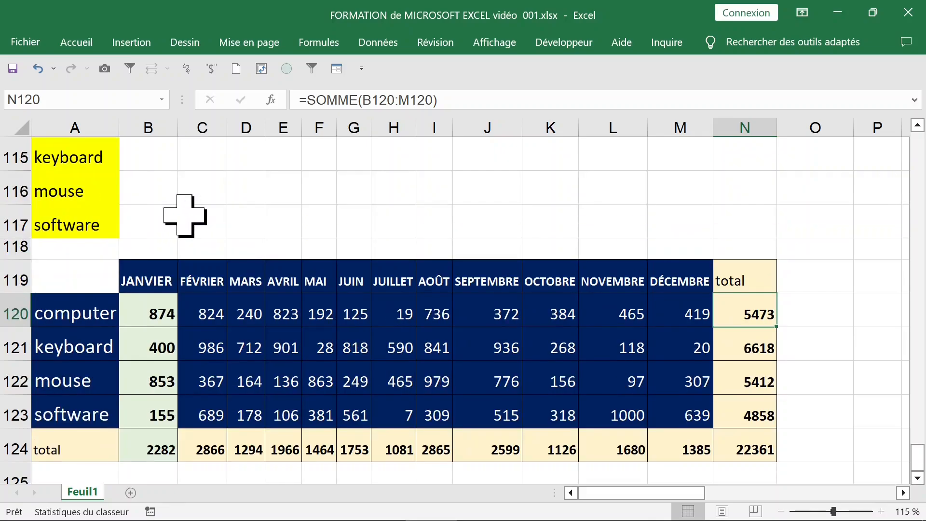
{"action": "scroll", "coordinate": [185, 216], "scroll_direction": "up", "scroll_amount": 1}
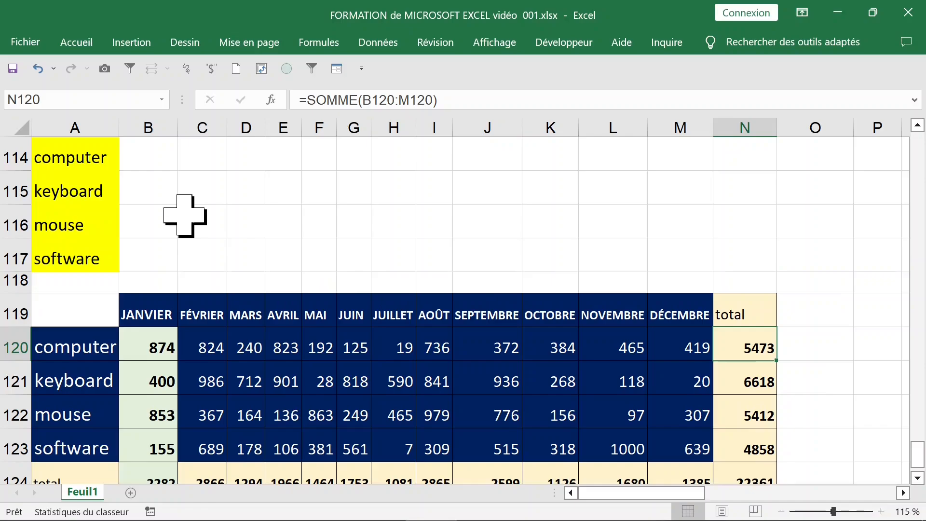
{"action": "left_click", "coordinate": [149, 311]}
{"action": "left_click", "coordinate": [244, 311]}
{"action": "left_click", "coordinate": [79, 357]}
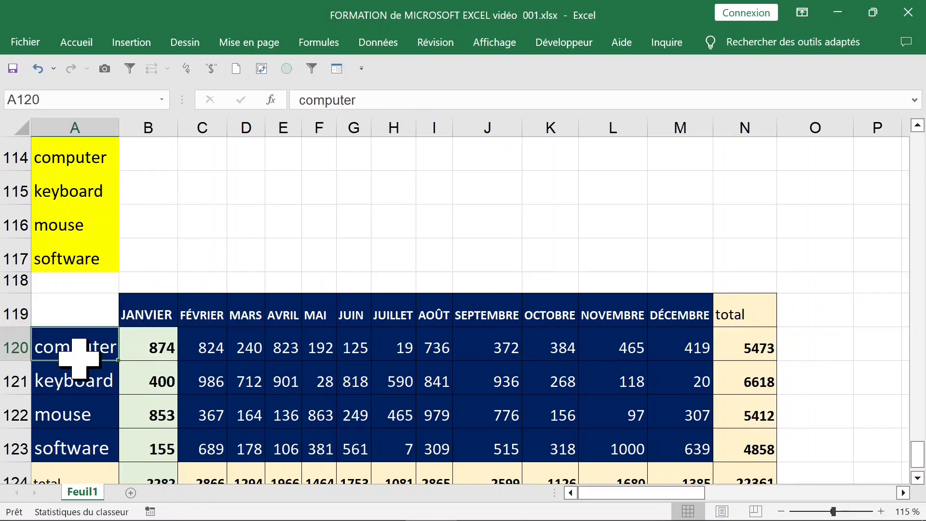
{"action": "left_click", "coordinate": [91, 313]}
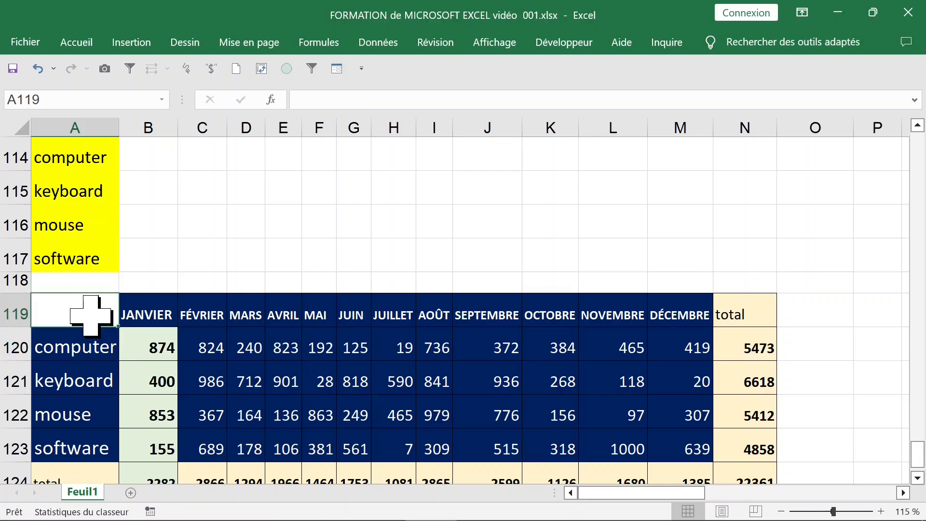
Examine the small summary table in A113:B117, with its month cell, product list and empty result cells, against the computer row 120
{"action": "scroll", "coordinate": [93, 299], "scroll_direction": "up", "scroll_amount": 2}
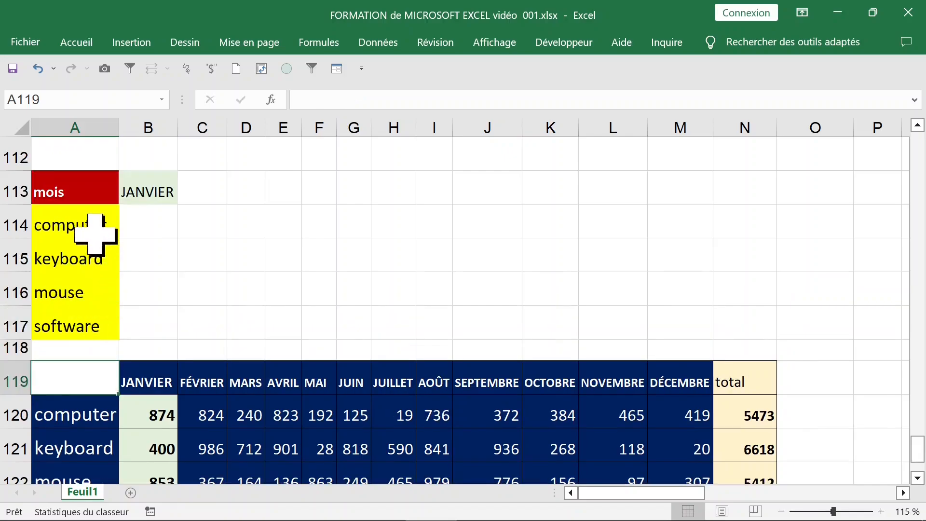
{"action": "left_click", "coordinate": [160, 192]}
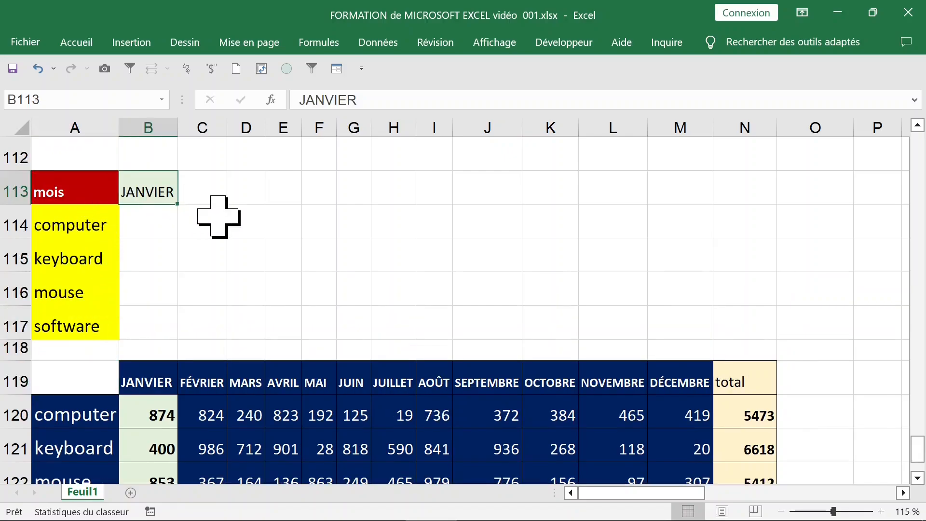
{"action": "left_click", "coordinate": [83, 226]}
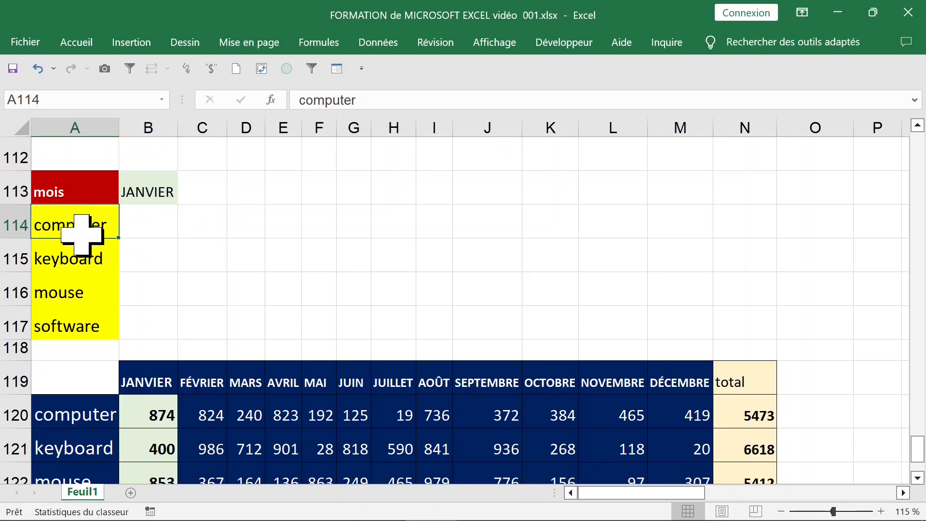
{"action": "left_click_drag", "start_coordinate": [70, 225], "coordinate": [73, 326]}
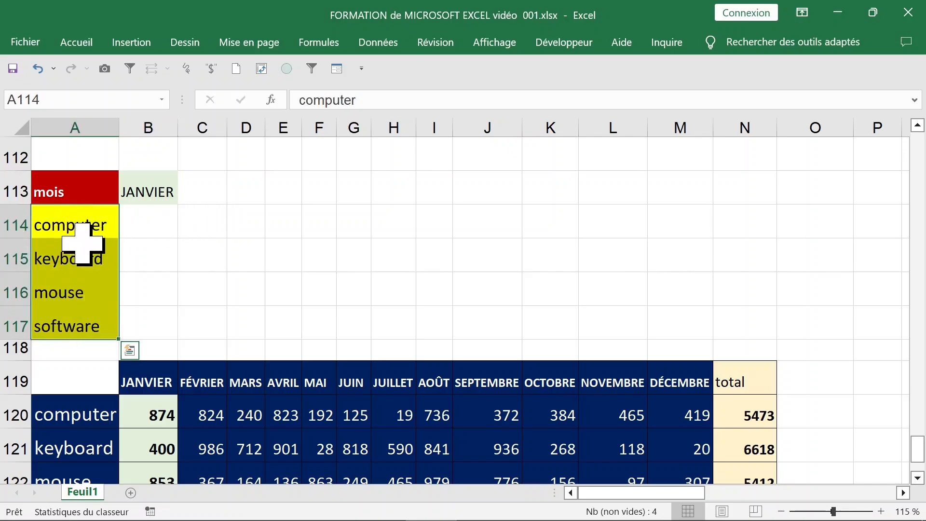
{"action": "left_click", "coordinate": [80, 243]}
{"action": "left_click", "coordinate": [94, 230]}
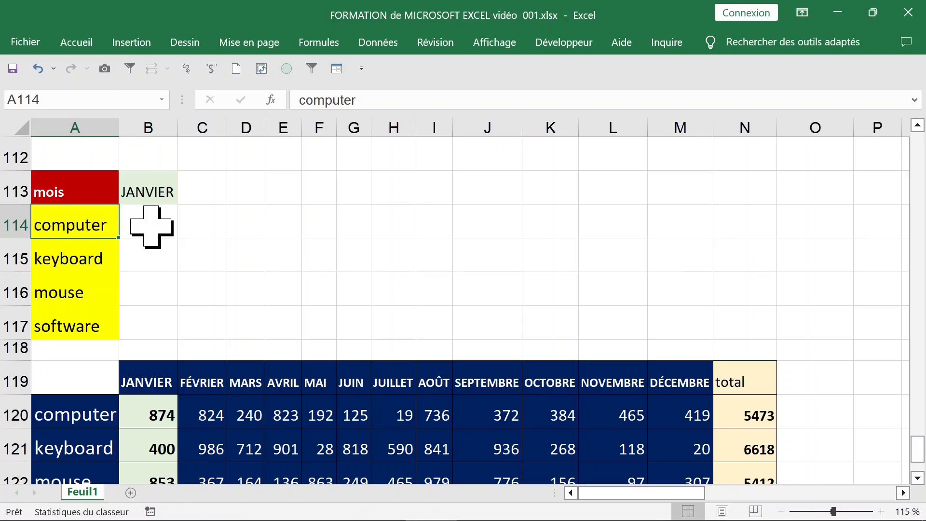
{"action": "left_click", "coordinate": [149, 226]}
{"action": "left_click", "coordinate": [80, 227]}
{"action": "left_click", "coordinate": [82, 258]}
{"action": "left_click", "coordinate": [82, 291]}
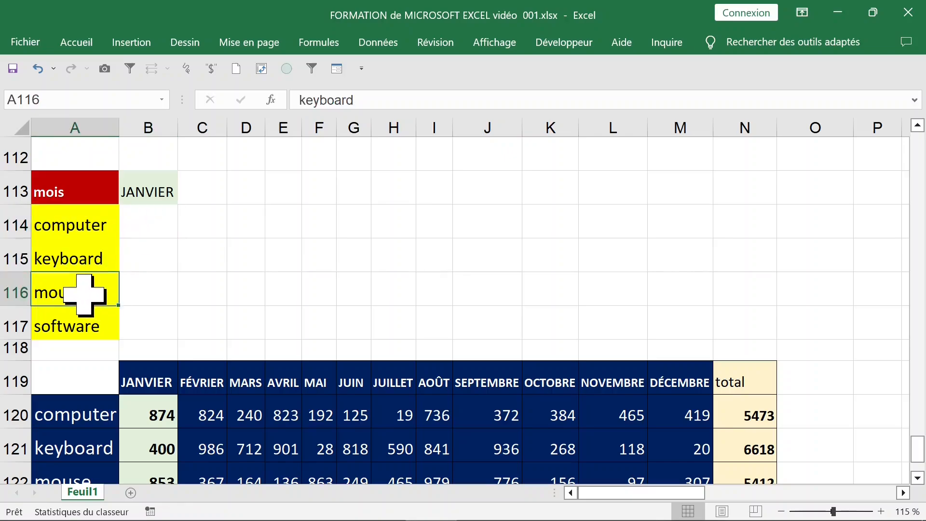
{"action": "left_click", "coordinate": [68, 333]}
{"action": "left_click", "coordinate": [154, 227]}
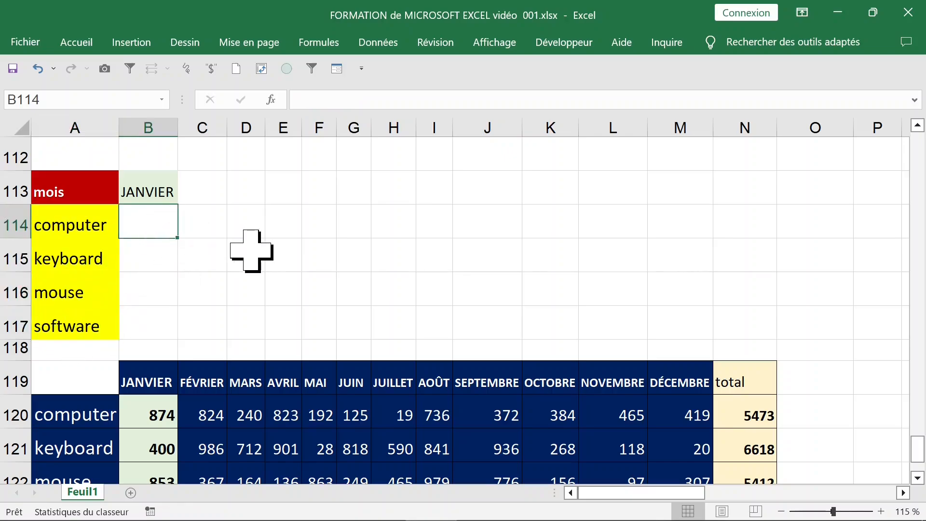
{"action": "left_click", "coordinate": [9, 414]}
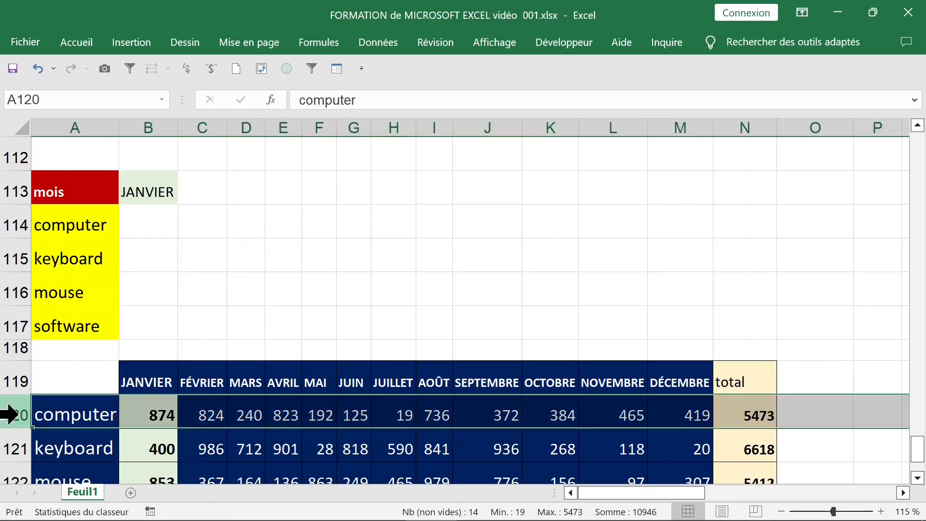
Examine the computer row of the main table from its JANVIER figure through DÉCEMBRE to the total formula in N120
{"action": "left_click", "coordinate": [150, 409]}
{"action": "left_click", "coordinate": [152, 384]}
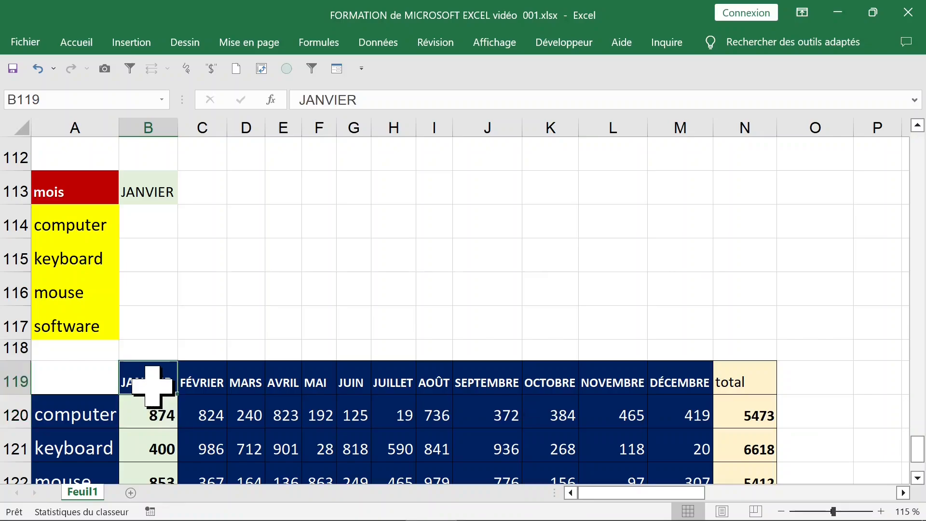
{"action": "left_click", "coordinate": [152, 411]}
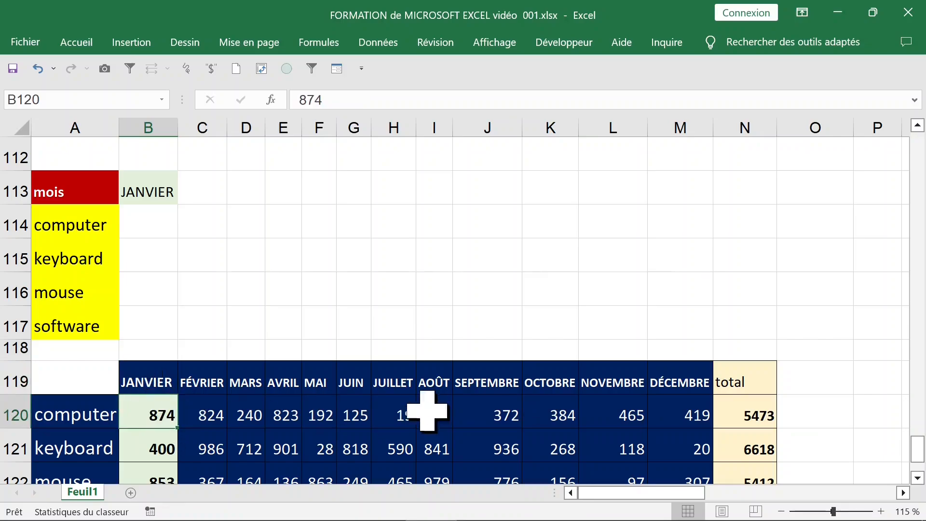
{"action": "left_click", "coordinate": [671, 411]}
{"action": "left_click", "coordinate": [738, 412]}
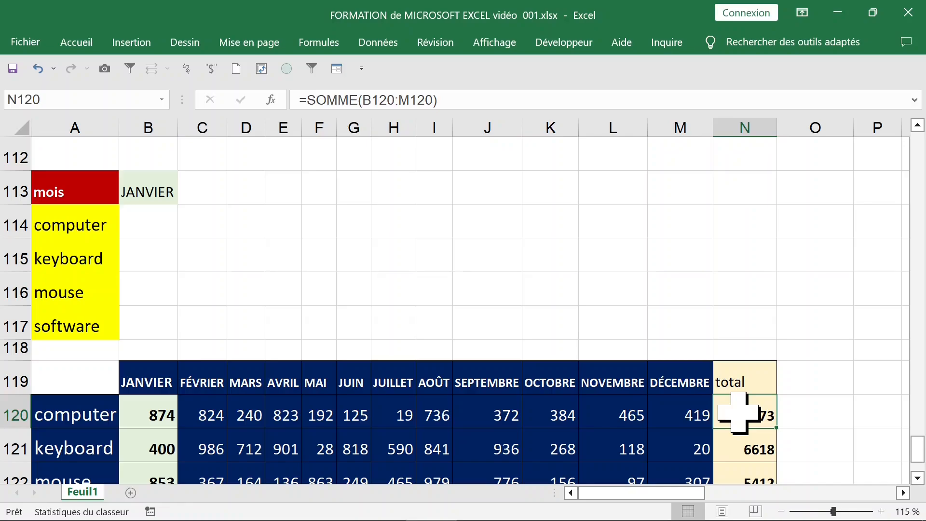
{"action": "left_click", "coordinate": [159, 417]}
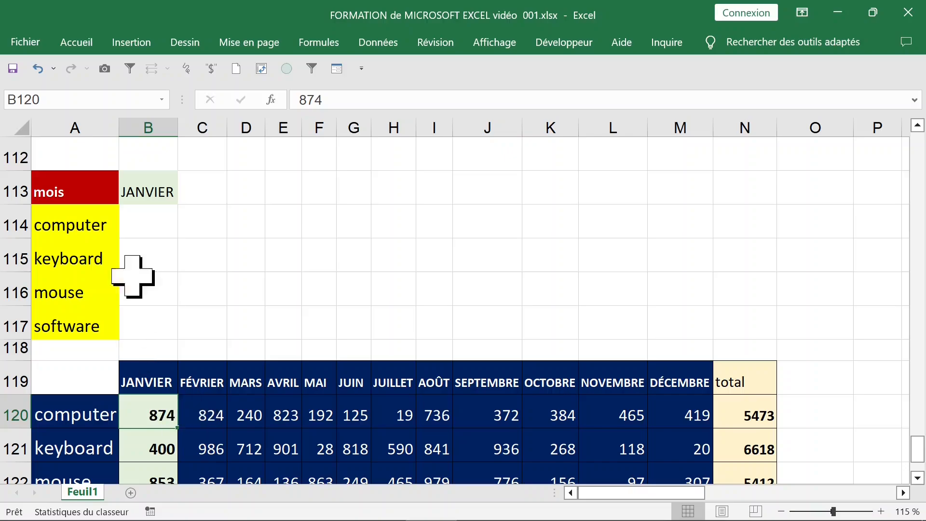
Start a RECHERCHEV formula in B114 with computer in A114 as the lookup value
{"action": "left_click", "coordinate": [137, 219]}
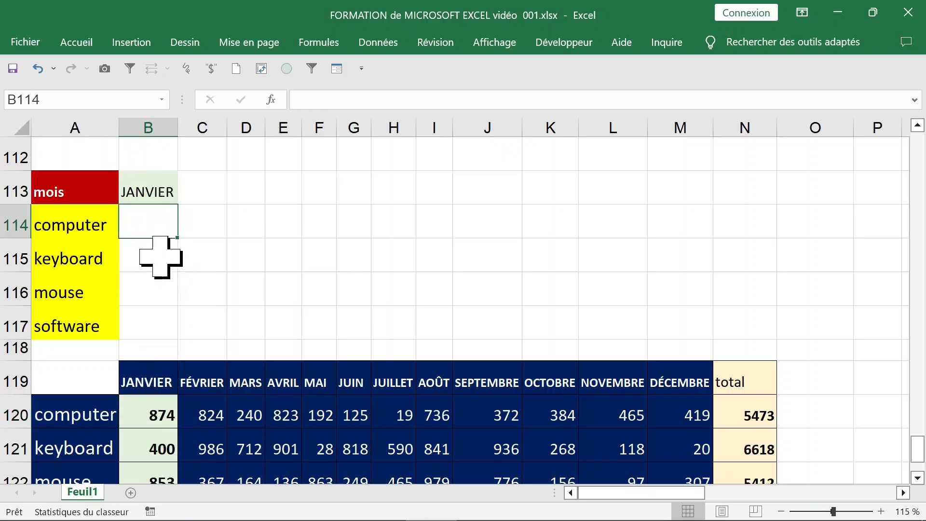
{"action": "type", "text": "=rech"}
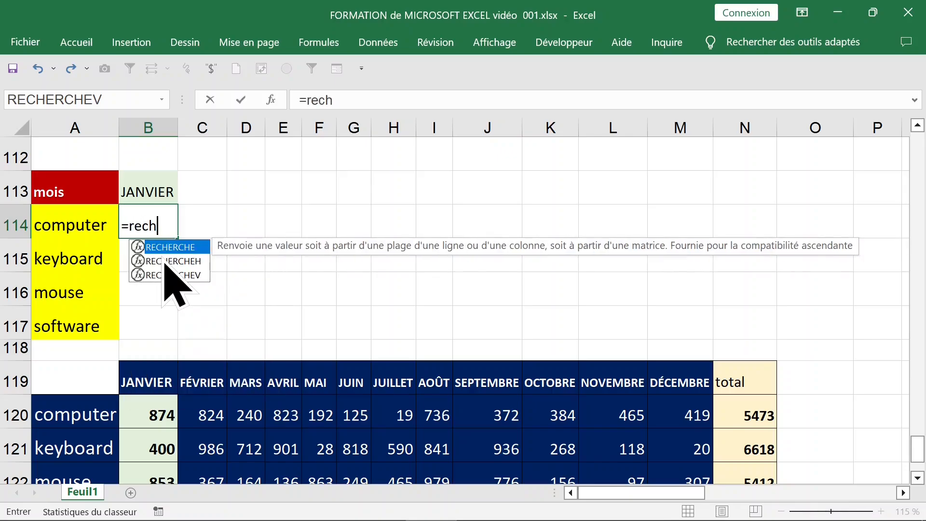
{"action": "left_click", "coordinate": [176, 275]}
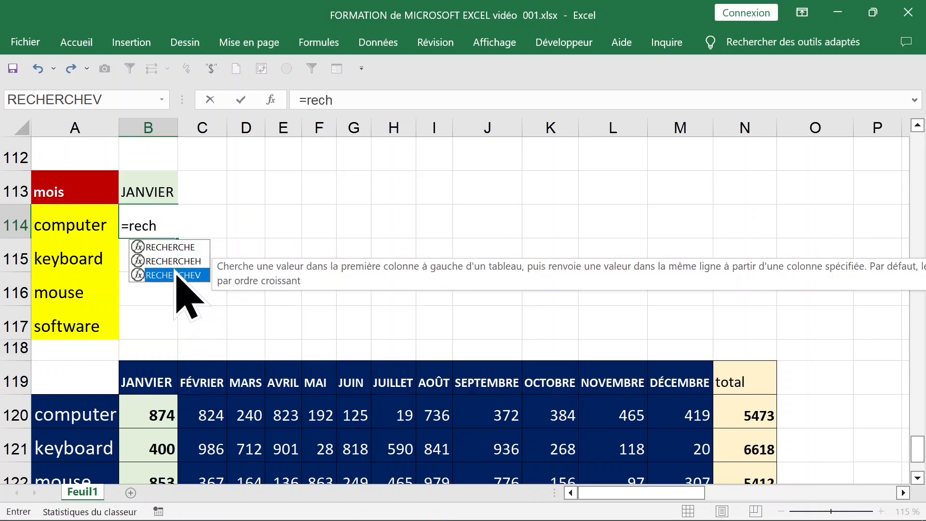
{"action": "double_click", "coordinate": [176, 275]}
{"action": "left_click", "coordinate": [62, 213]}
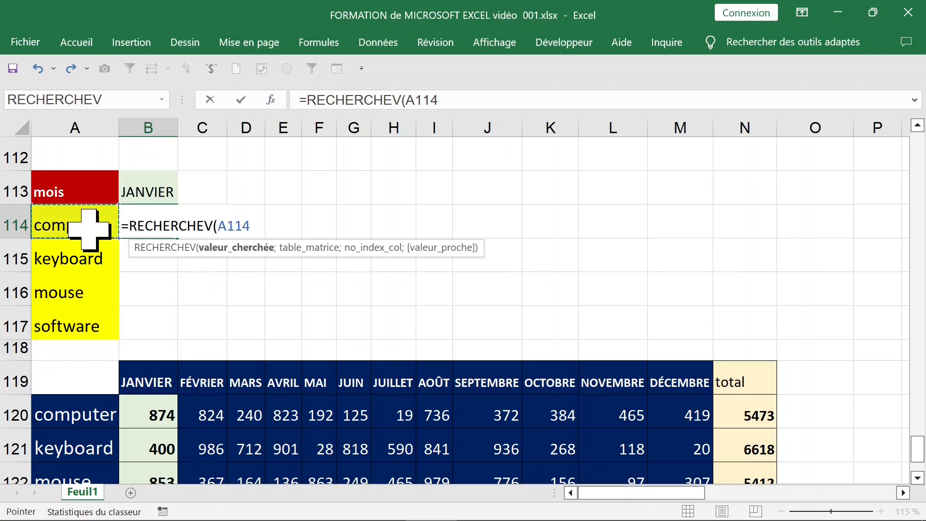
Re-enter A114 as the RECHERCHEV lookup value and follow it with a semicolon separator
{"action": "type", "text": ","}
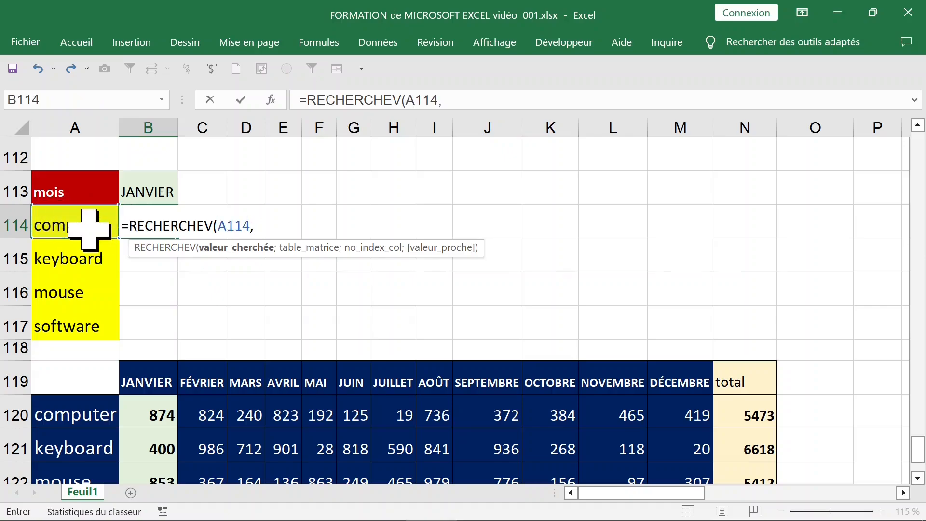
{"action": "scroll", "coordinate": [68, 241], "scroll_direction": "down", "scroll_amount": 1}
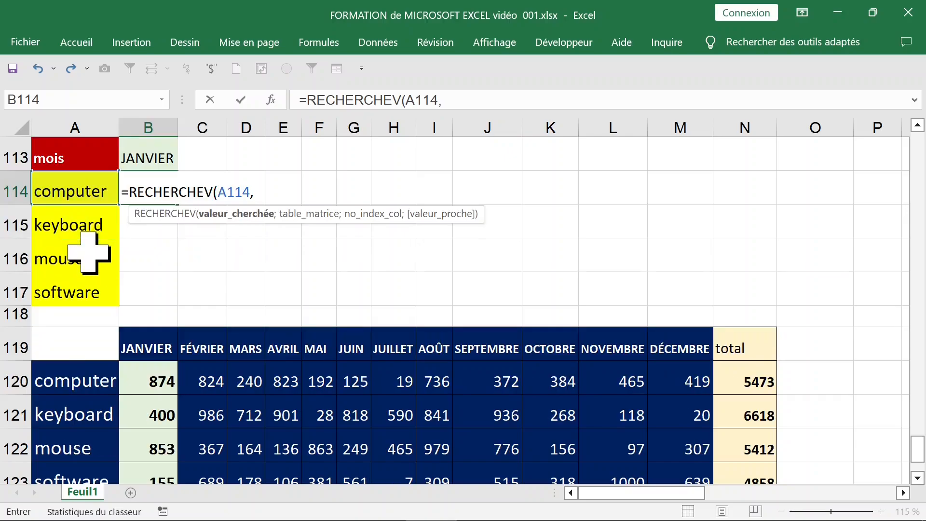
{"action": "scroll", "coordinate": [95, 413], "scroll_direction": "down", "scroll_amount": 1}
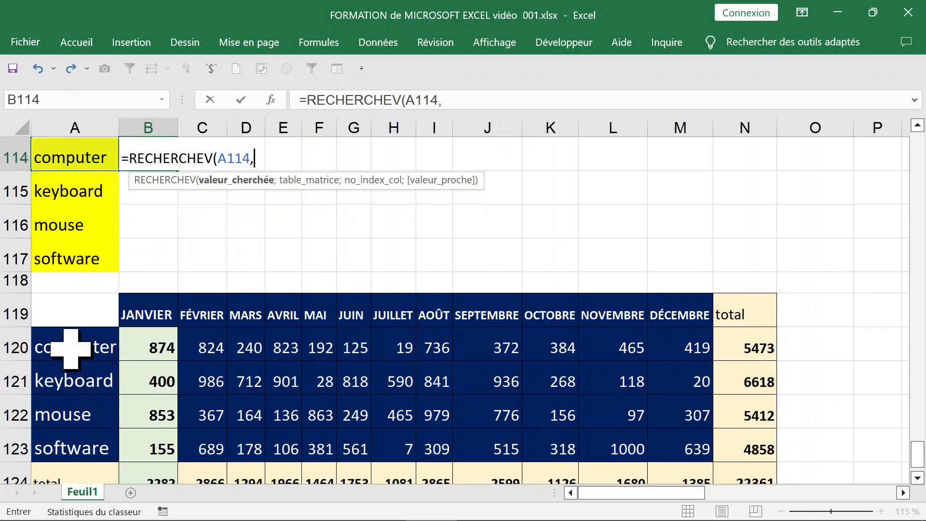
{"action": "key", "text": "Return"}
{"action": "left_click", "coordinate": [426, 364]}
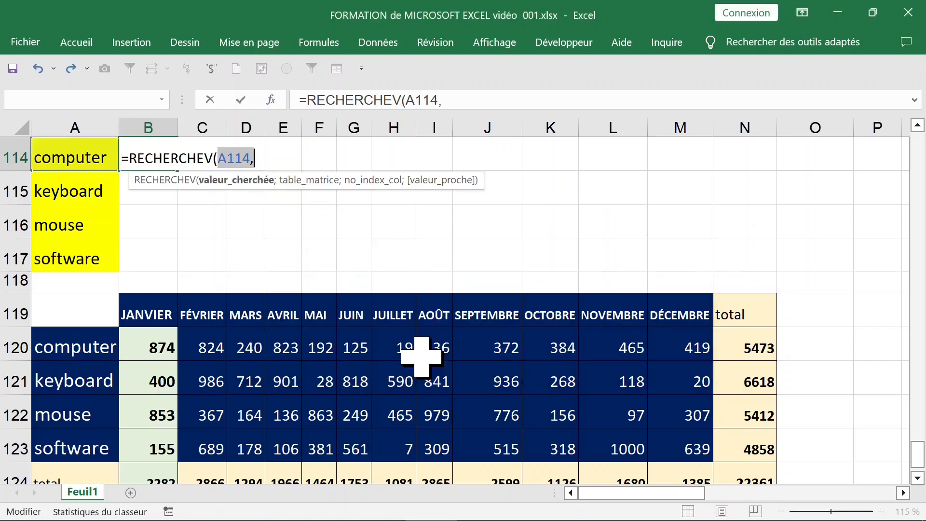
{"action": "left_click", "coordinate": [258, 159]}
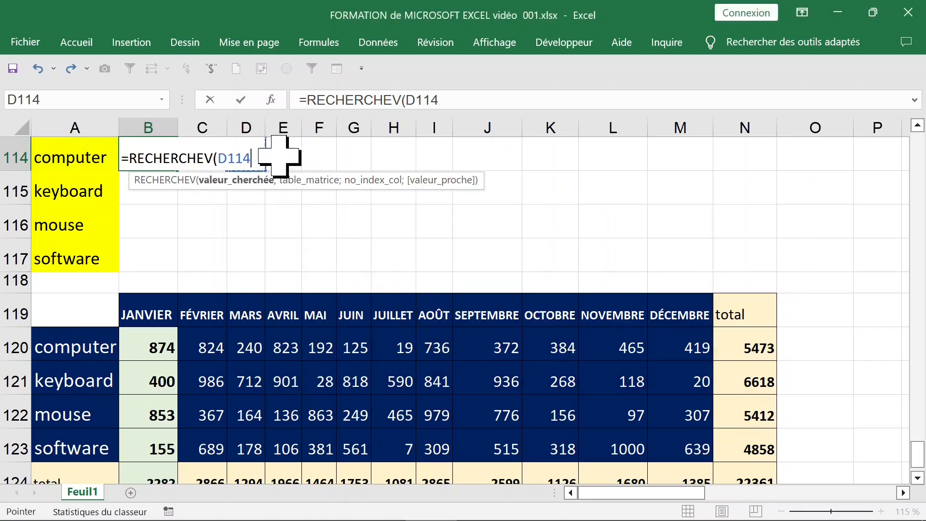
{"action": "left_click", "coordinate": [73, 155]}
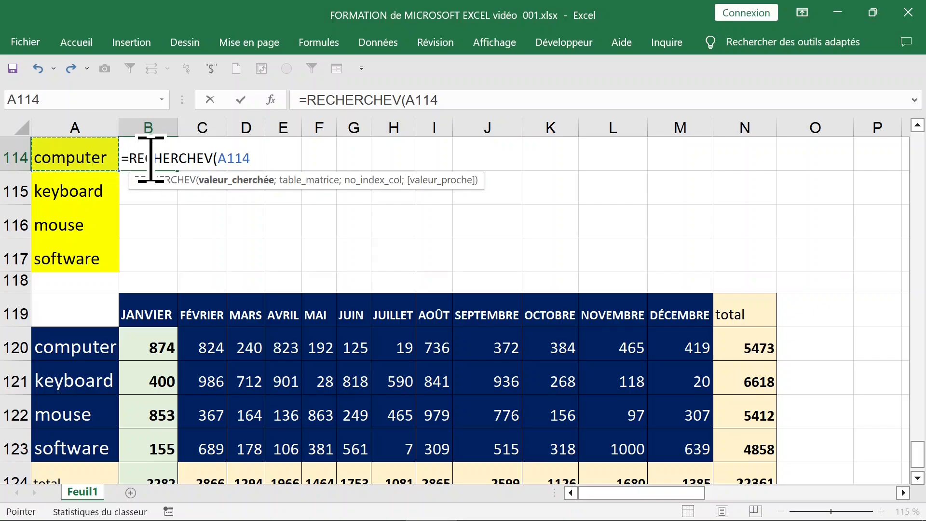
{"action": "type", "text": ";"}
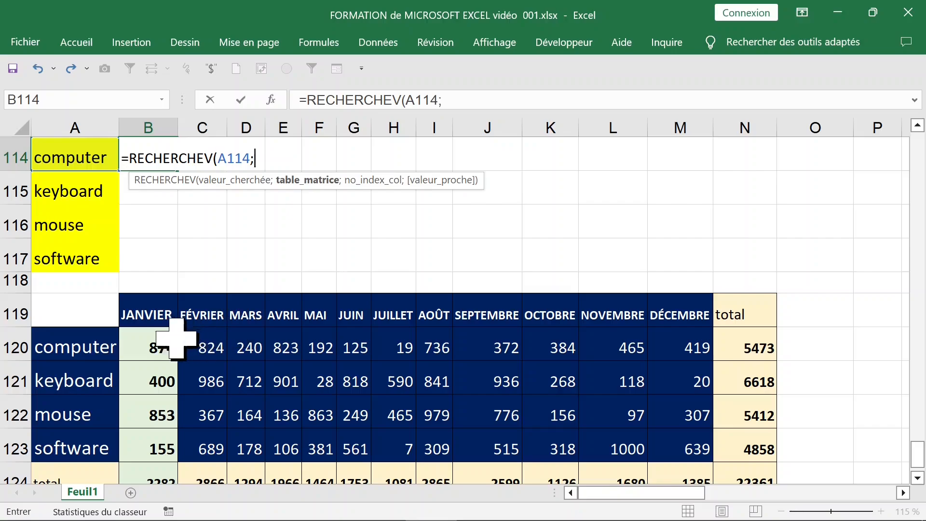
Set the formula's table array to the product rows A120:M123 and make the reference absolute as $A$120:$M$123
{"action": "scroll", "coordinate": [160, 323], "scroll_direction": "down", "scroll_amount": 1}
{"action": "left_click", "coordinate": [91, 312]}
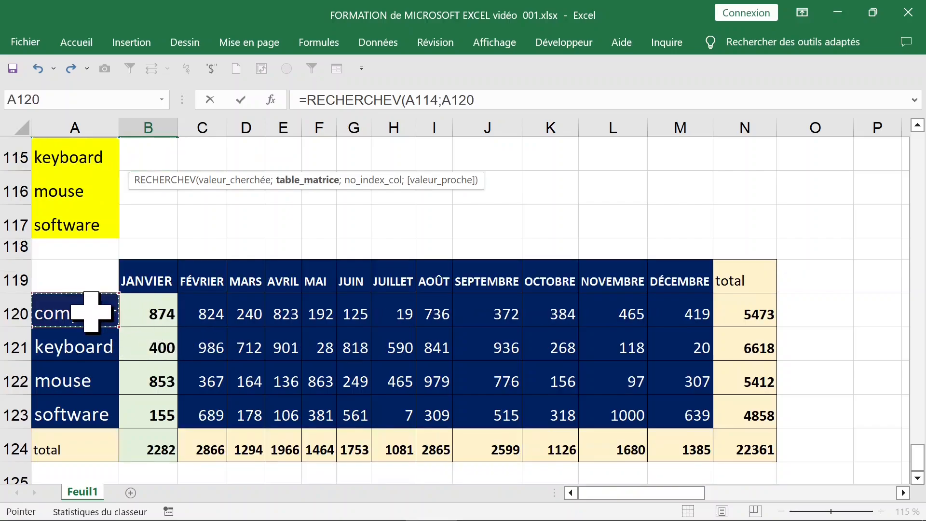
{"action": "left_click_drag", "start_coordinate": [91, 313], "coordinate": [694, 423]}
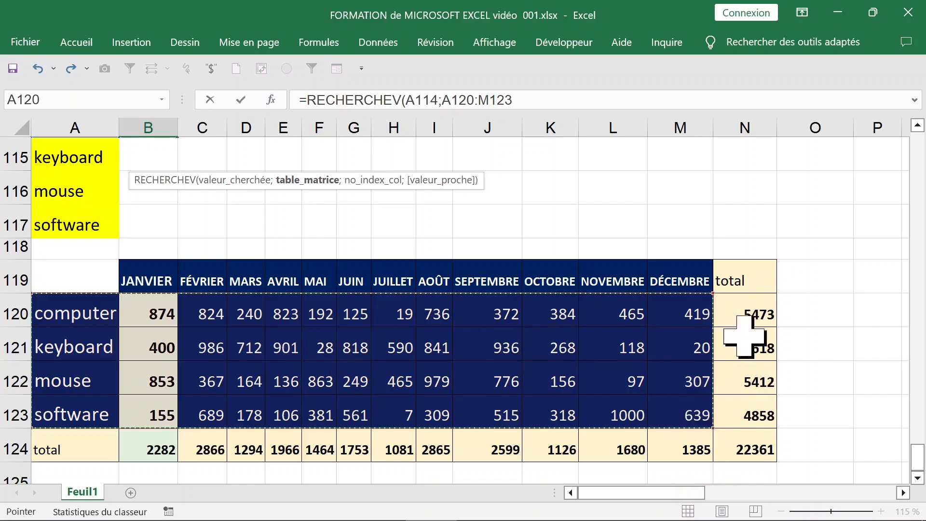
{"action": "scroll", "coordinate": [738, 344], "scroll_direction": "up", "scroll_amount": 1}
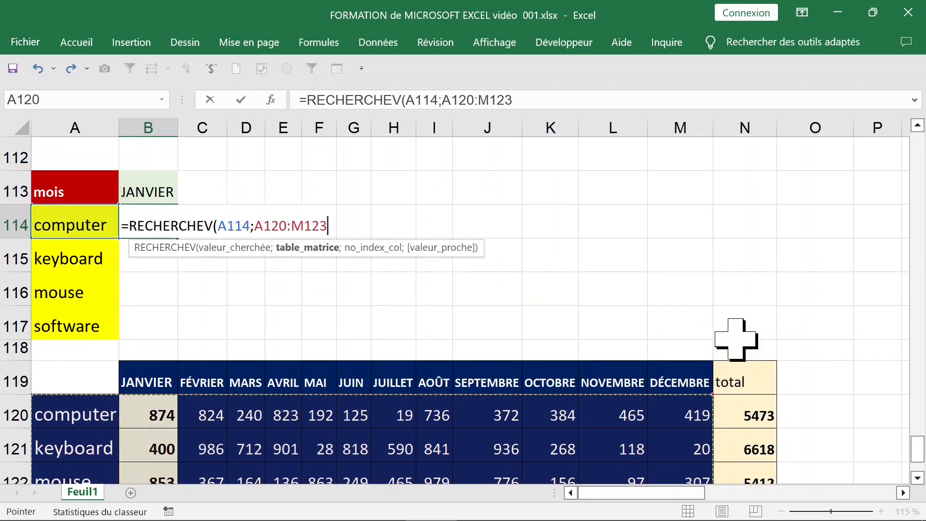
{"action": "key", "text": "F4"}
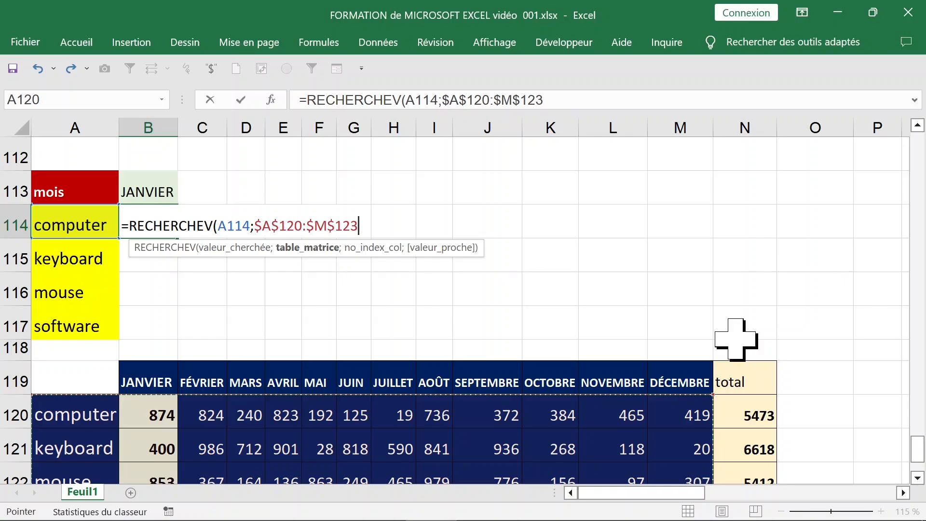
Add column index 2 and exact-match argument 0 to the RECHERCHEV formula, close the parenthesis and try to enter it
{"action": "type", "text": ","}
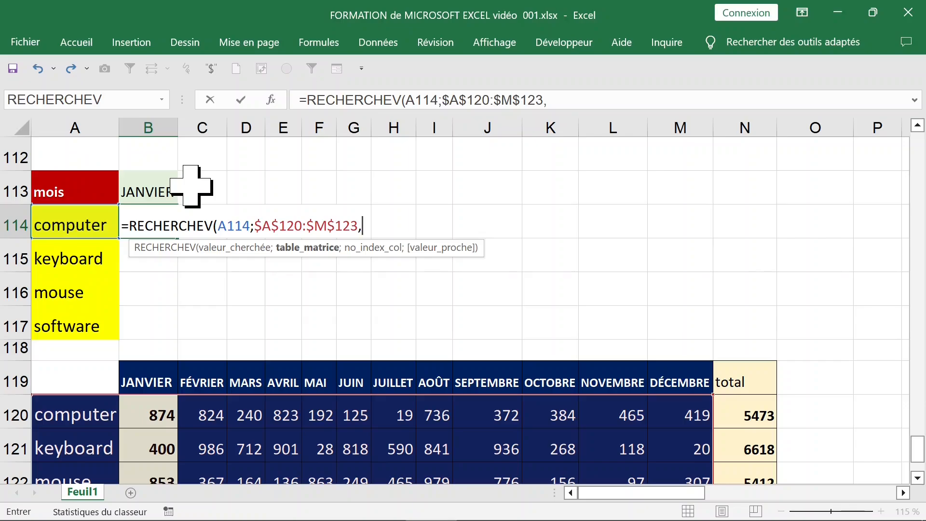
{"action": "type", "text": "2"}
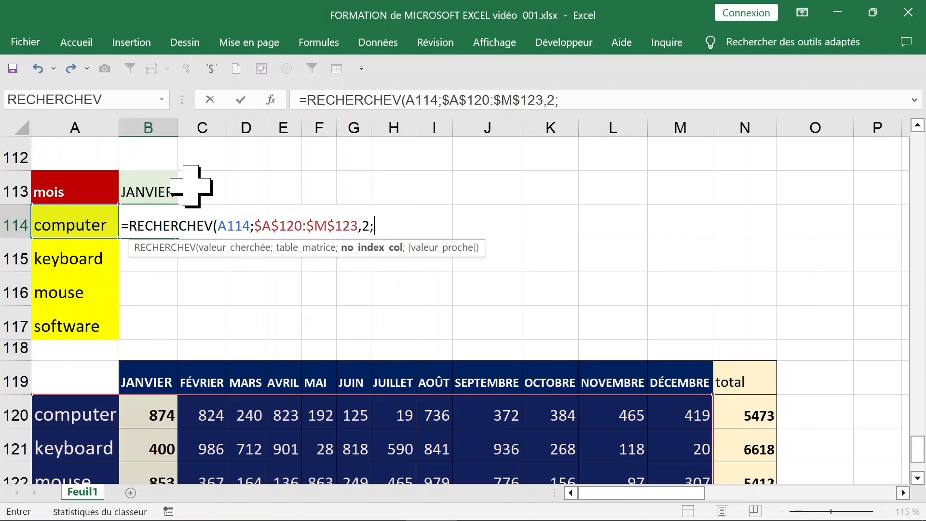
{"action": "type", "text": "0)"}
{"action": "key", "text": "Return"}
{"action": "key", "text": "Return"}
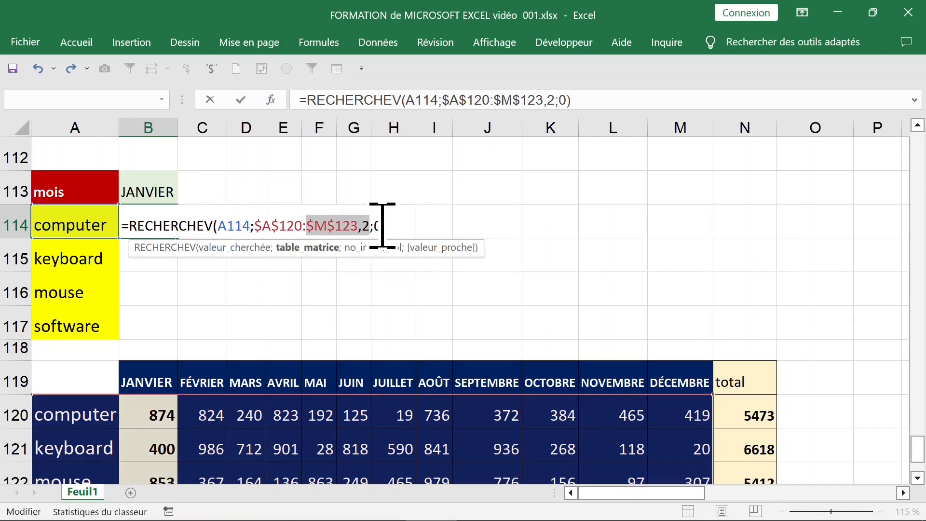
Replace the comma before column index 2 with a semicolon and enter the formula =RECHERCHEV(A114;$A$120:$M$123;2;0)
{"action": "left_click", "coordinate": [362, 224]}
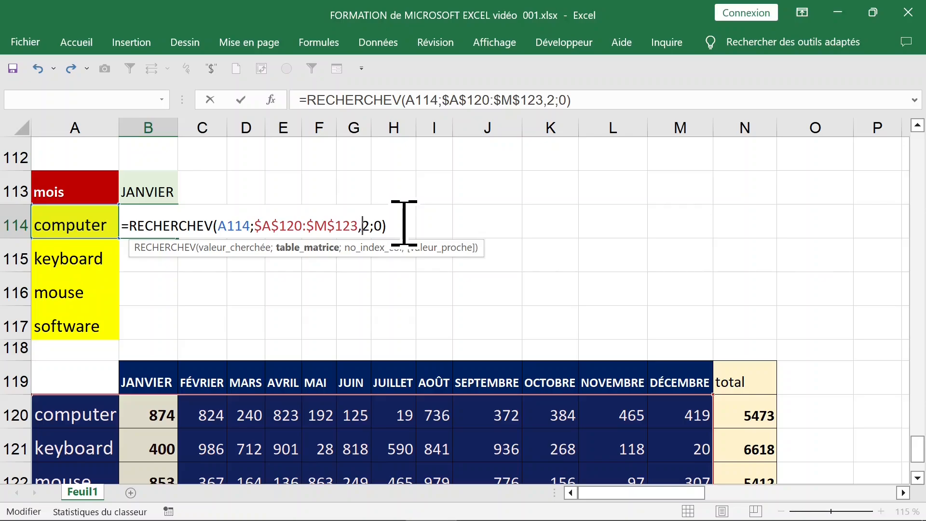
{"action": "key", "text": "BackSpace"}
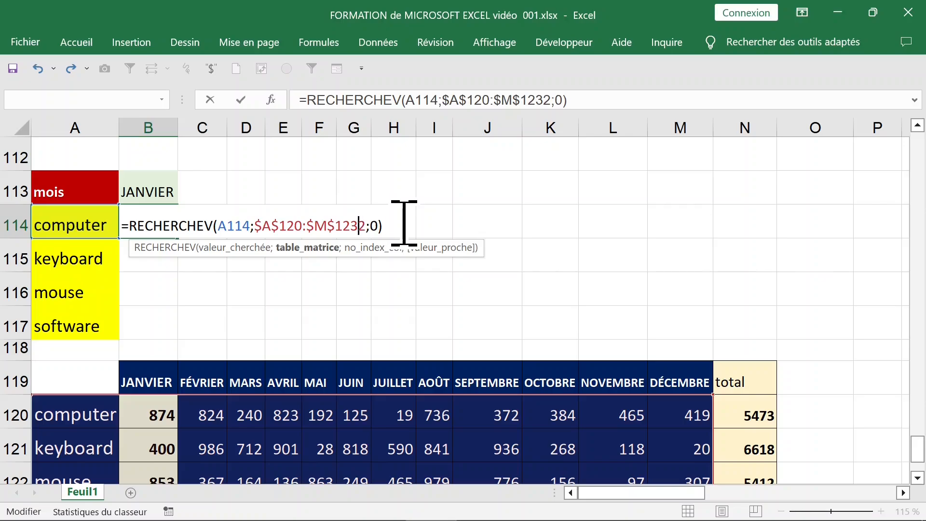
{"action": "type", "text": ";"}
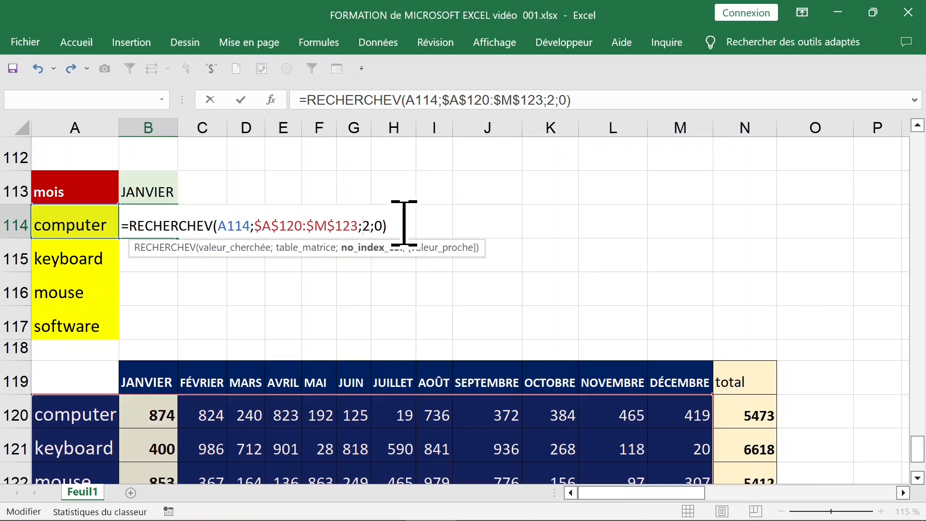
{"action": "key", "text": "Return"}
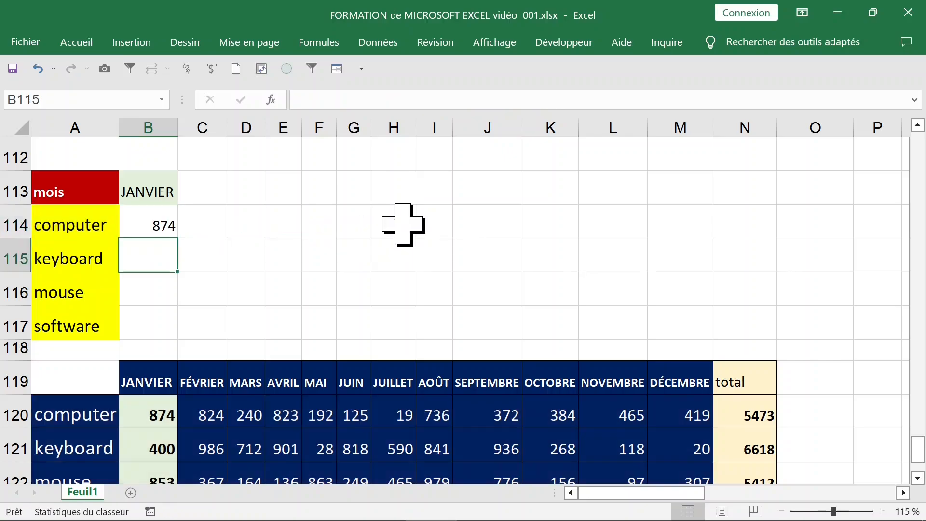
Compare the lookup result in B114 with its source in B120, and change the JANVIER figure for computer to 800
{"action": "left_click", "coordinate": [160, 406]}
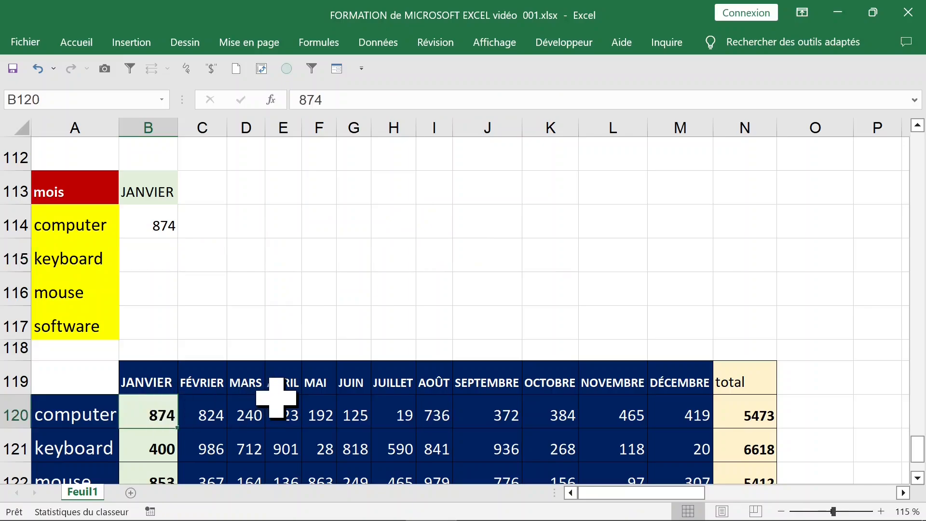
{"action": "left_click", "coordinate": [164, 235]}
{"action": "left_click", "coordinate": [158, 412]}
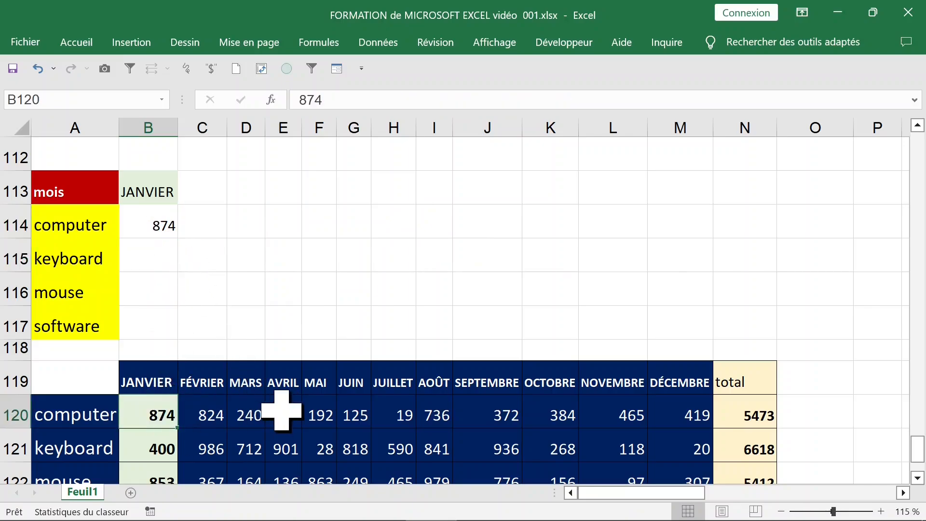
{"action": "type", "text": "800"}
{"action": "key", "text": "Return"}
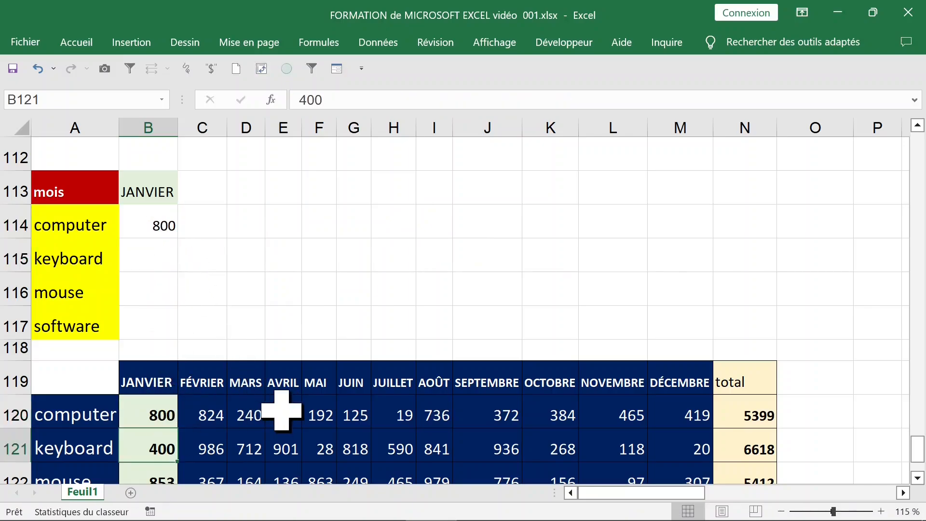
Fill the lookup formula in B114 down through B117 for keyboard, mouse and software
{"action": "left_click", "coordinate": [157, 227]}
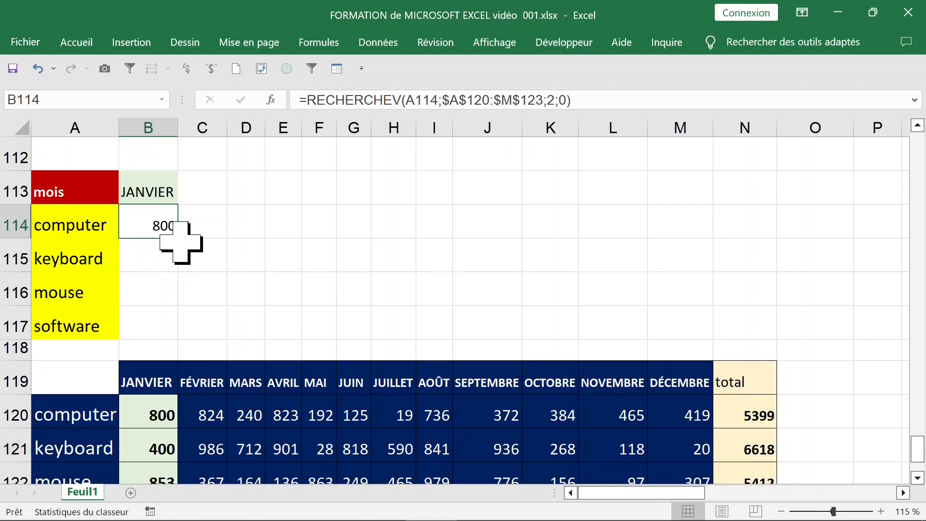
{"action": "left_click_drag", "start_coordinate": [179, 243], "coordinate": [182, 313]}
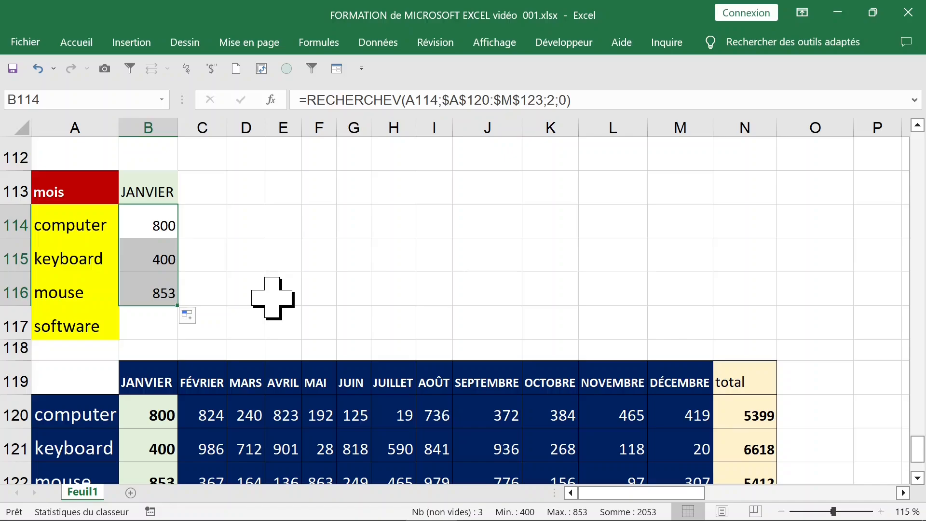
{"action": "scroll", "coordinate": [273, 298], "scroll_direction": "down", "scroll_amount": 1}
{"action": "scroll", "coordinate": [273, 298], "scroll_direction": "down", "scroll_amount": 1}
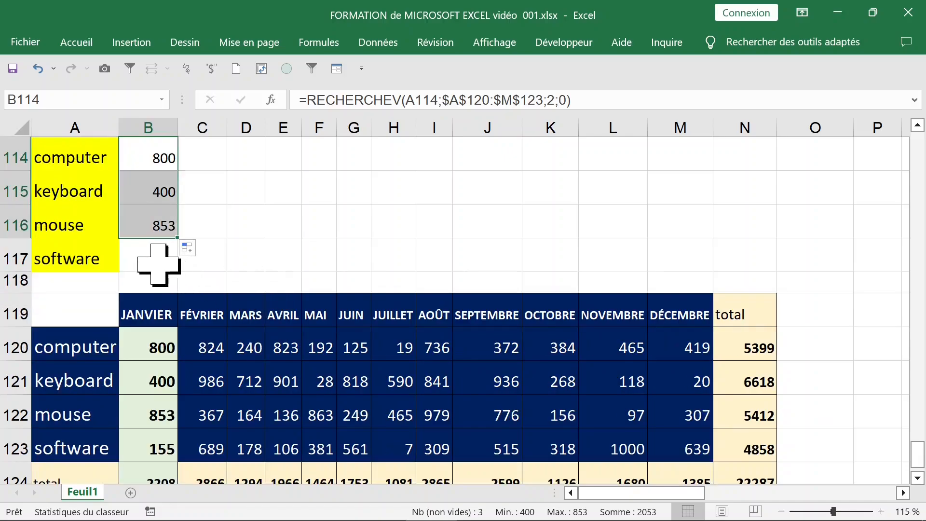
{"action": "left_click", "coordinate": [154, 256]}
{"action": "left_click", "coordinate": [155, 226]}
{"action": "left_click_drag", "start_coordinate": [179, 242], "coordinate": [180, 261]}
Change the JANVIER figure for software in B123 to 400
{"action": "scroll", "coordinate": [258, 260], "scroll_direction": "down", "scroll_amount": 1}
{"action": "scroll", "coordinate": [258, 260], "scroll_direction": "down", "scroll_amount": 1}
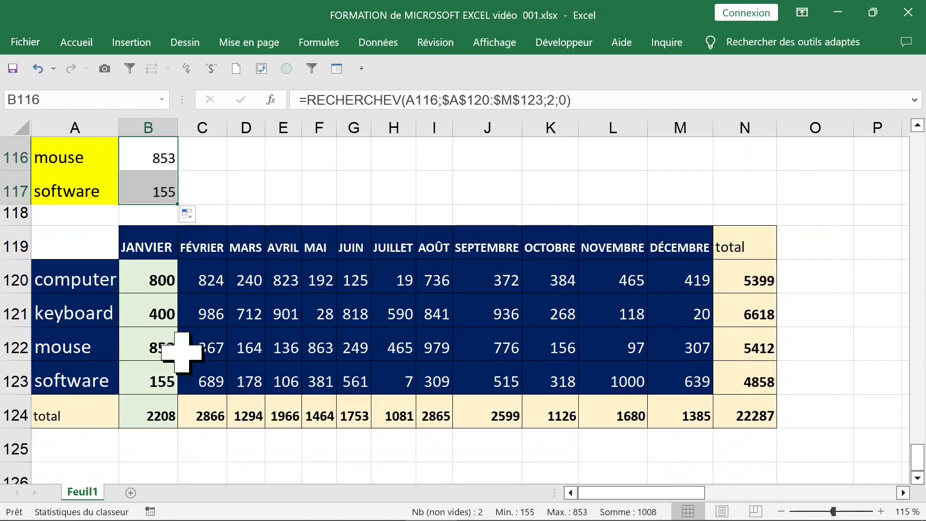
{"action": "left_click", "coordinate": [155, 381]}
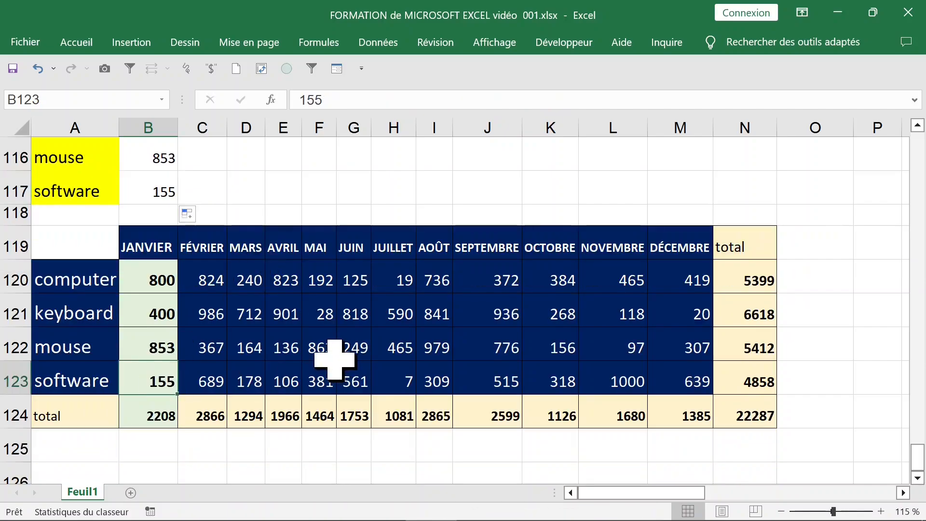
{"action": "type", "text": "400"}
{"action": "key", "text": "Return"}
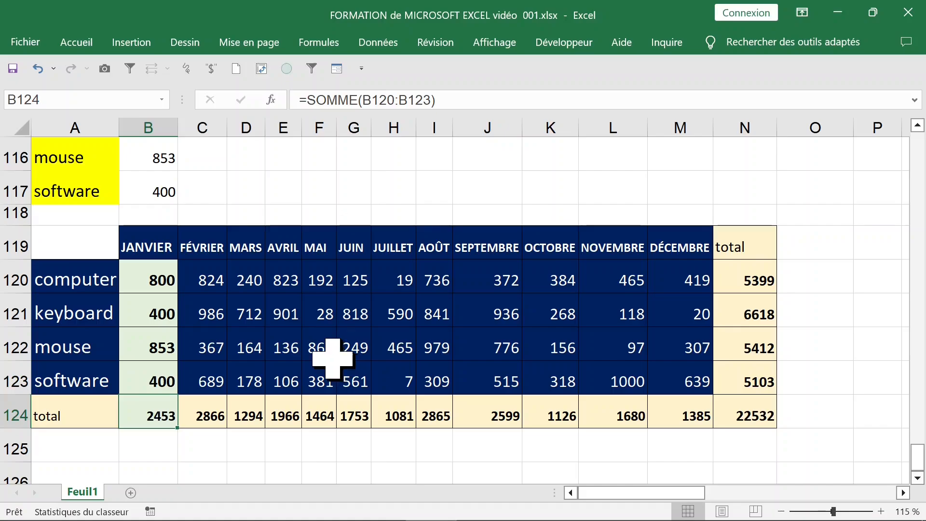
Change the month in B113 of the summary table to mars
{"action": "scroll", "coordinate": [265, 314], "scroll_direction": "up", "scroll_amount": 1}
{"action": "left_click", "coordinate": [164, 222]}
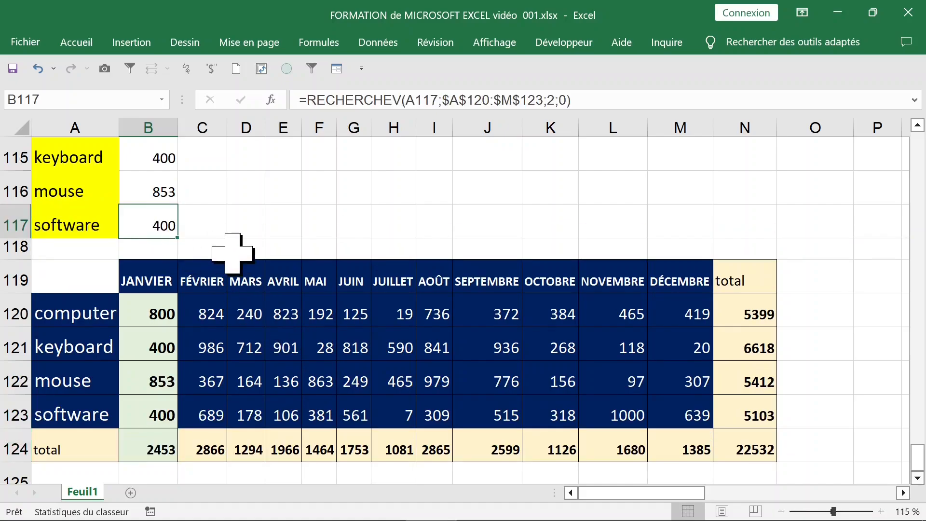
{"action": "scroll", "coordinate": [232, 254], "scroll_direction": "up", "scroll_amount": 3}
{"action": "left_click", "coordinate": [169, 195]}
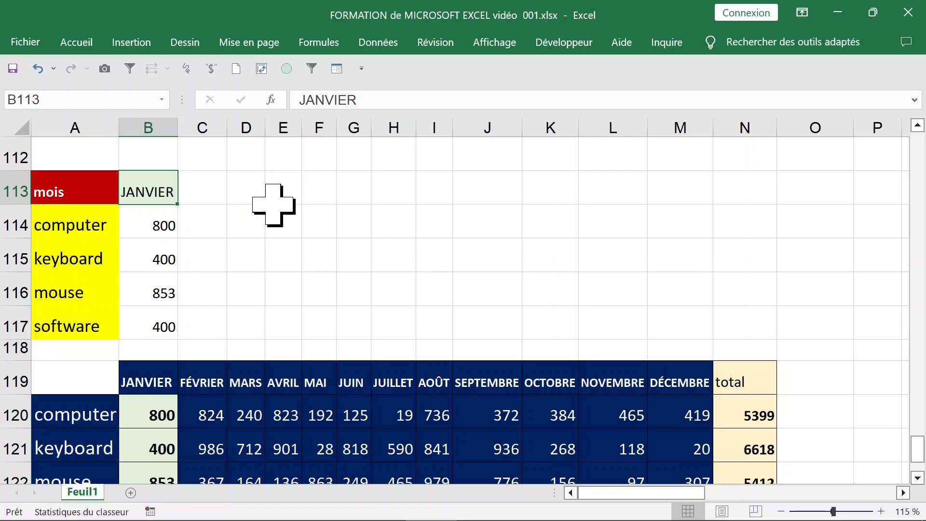
{"action": "type", "text": "mars"}
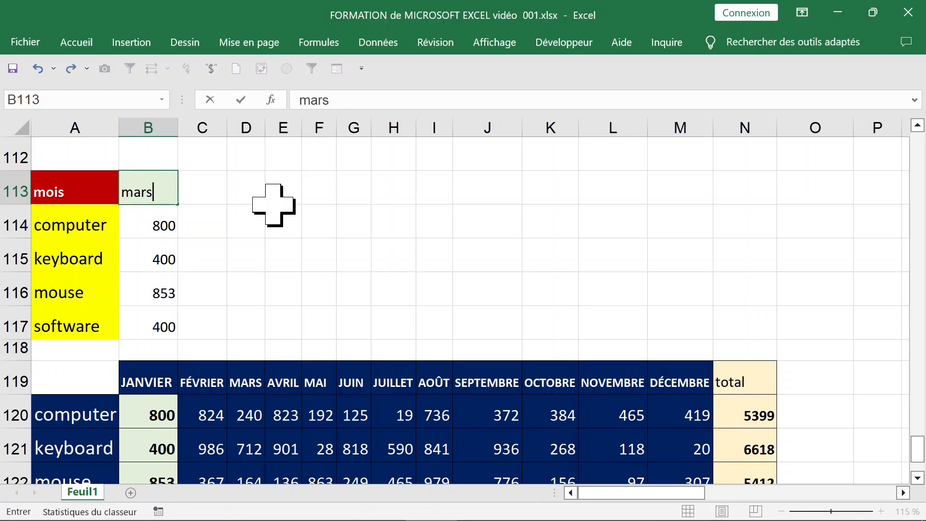
{"action": "key", "text": "Return"}
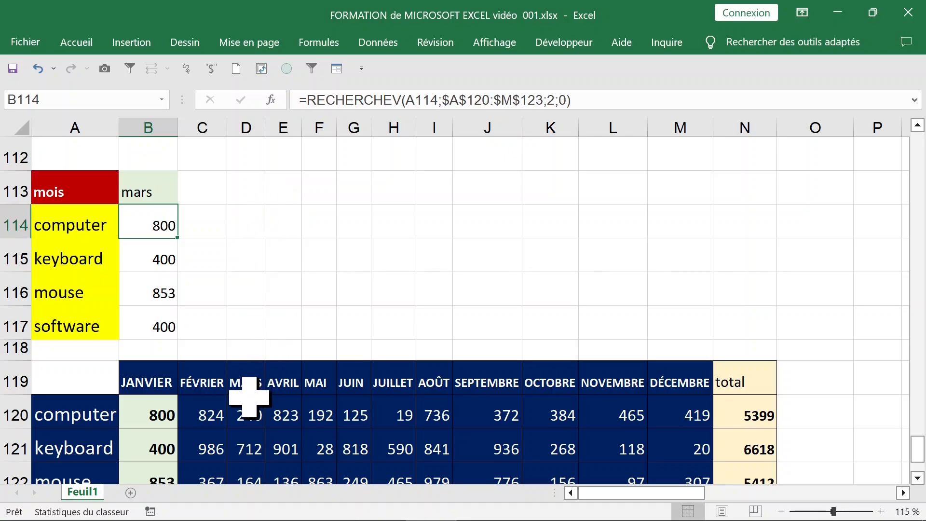
Compare the MARS column with the lookup cells B114 and B115, and undo the month change in B113
{"action": "left_click", "coordinate": [248, 381]}
{"action": "left_click", "coordinate": [245, 127]}
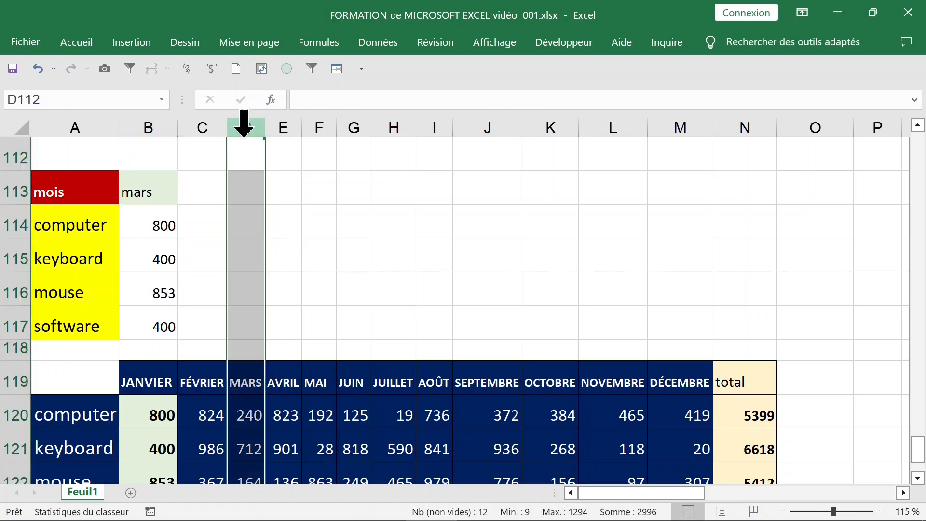
{"action": "left_click", "coordinate": [145, 227]}
{"action": "left_click", "coordinate": [144, 260]}
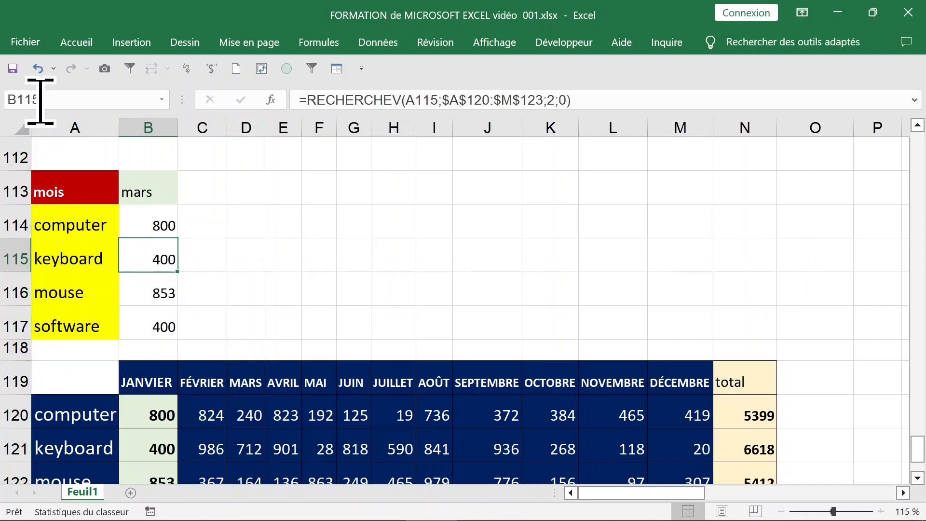
{"action": "left_click", "coordinate": [38, 68]}
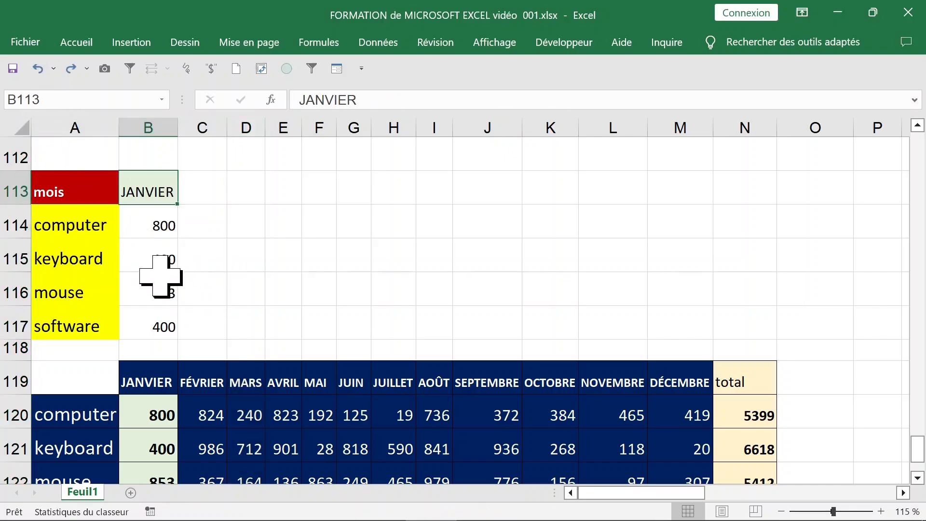
Examine the column index argument of the lookup formula in B114 and the month header row A119:M119 it depends on
{"action": "left_click", "coordinate": [155, 223]}
{"action": "double_click", "coordinate": [145, 224]}
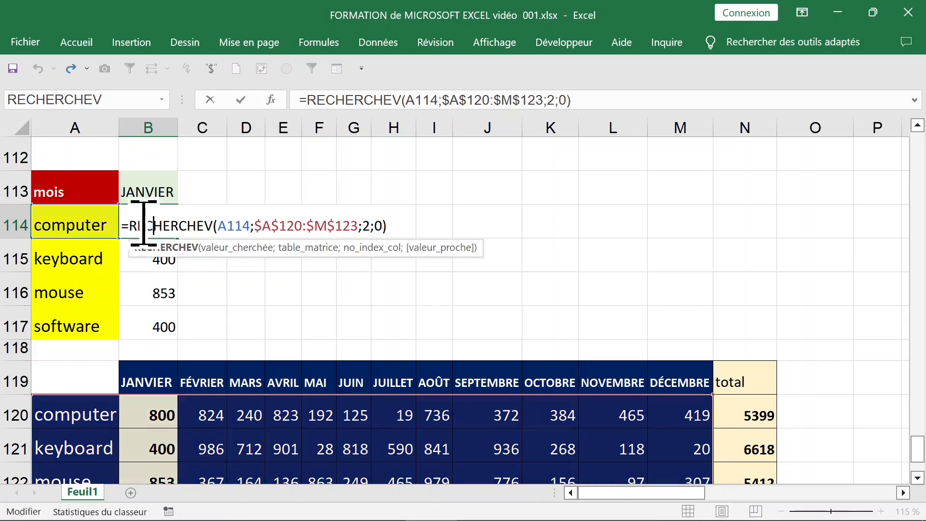
{"action": "double_click", "coordinate": [365, 225]}
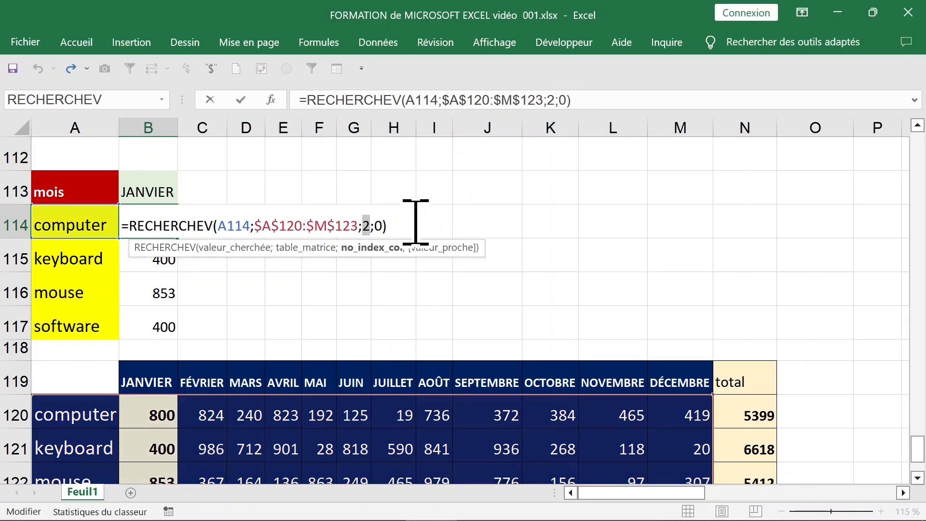
{"action": "key", "text": "Escape"}
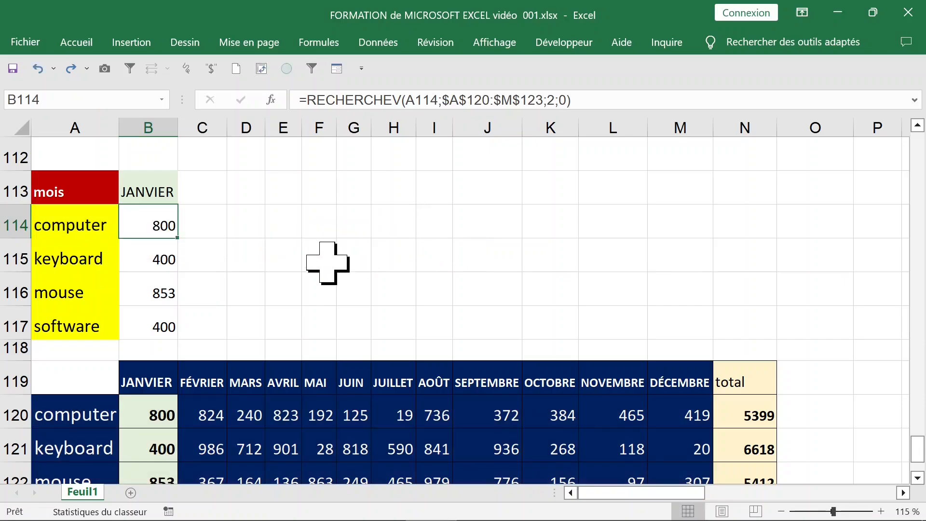
{"action": "left_click", "coordinate": [146, 382]}
{"action": "left_click", "coordinate": [354, 381]}
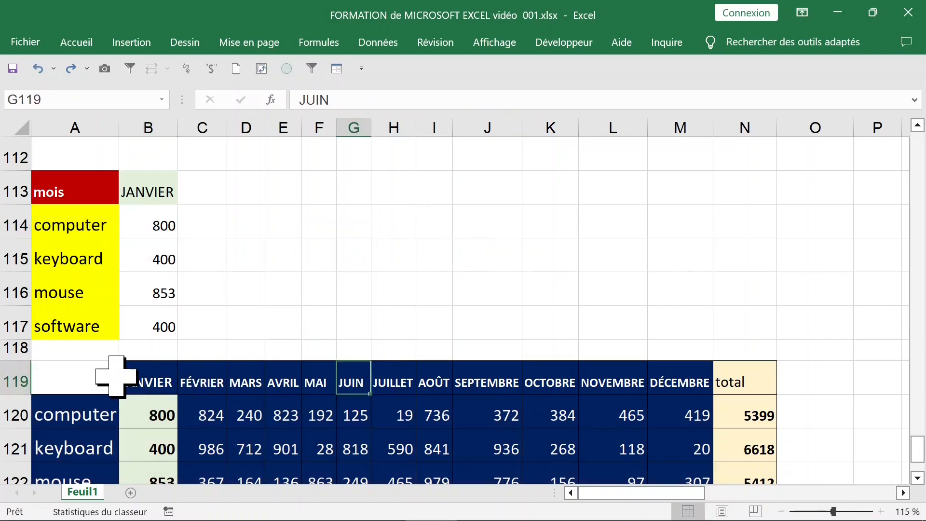
{"action": "left_click", "coordinate": [62, 376]}
{"action": "left_click", "coordinate": [145, 379]}
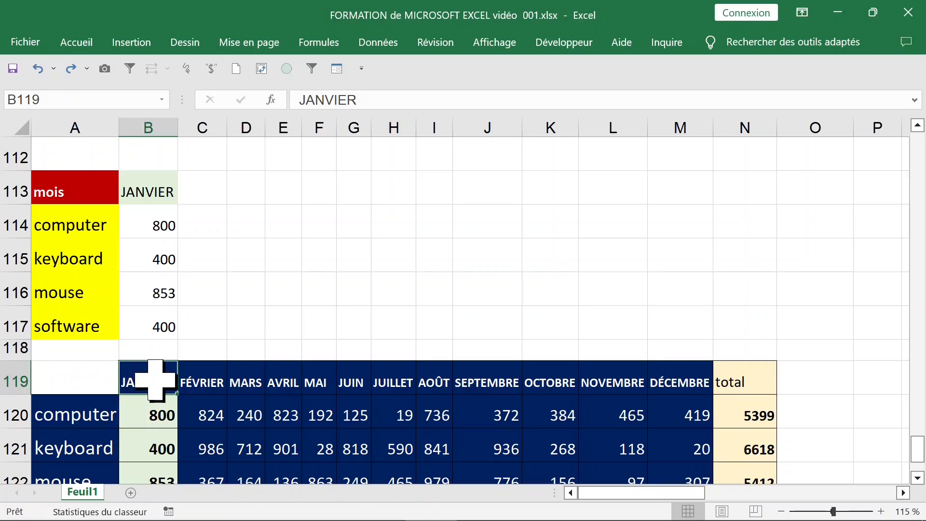
{"action": "left_click_drag", "start_coordinate": [68, 378], "coordinate": [675, 386]}
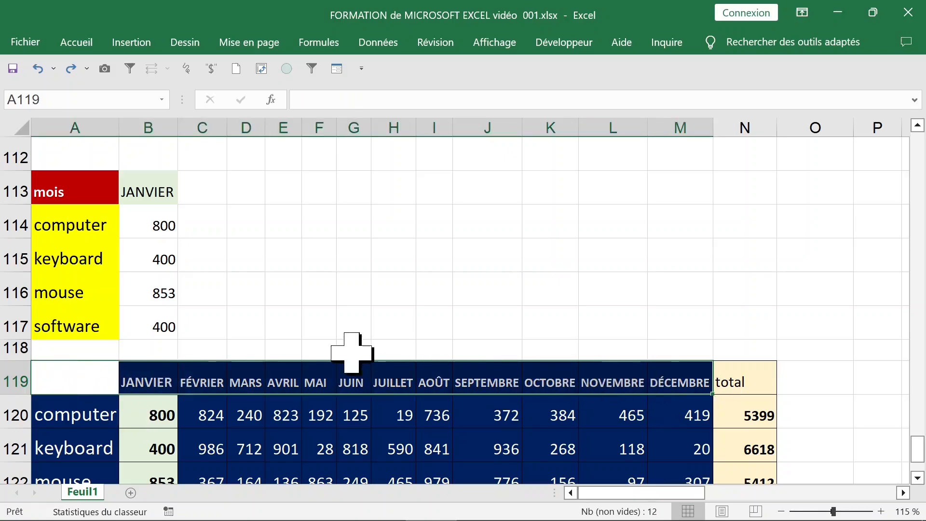
{"action": "left_click", "coordinate": [310, 192]}
{"action": "left_click", "coordinate": [167, 192]}
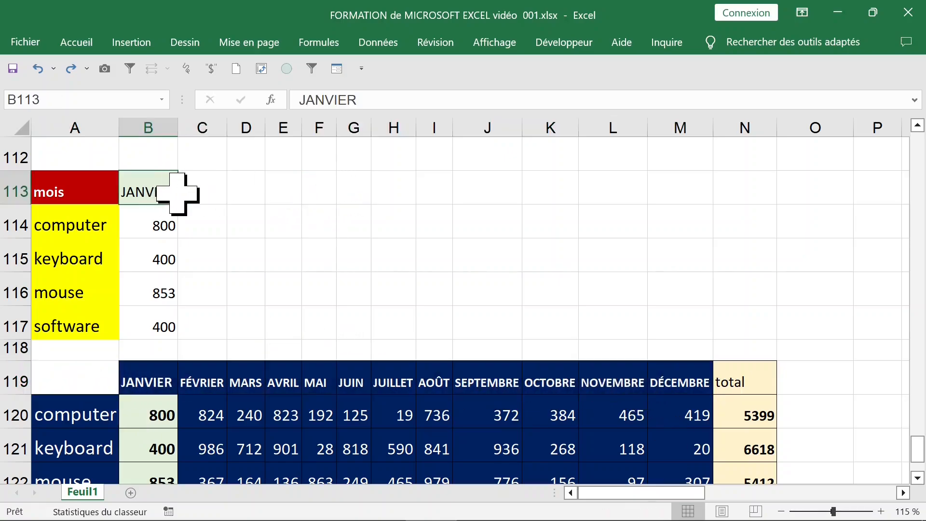
Start an EQUIV formula in G113 with the month cell B113 as the lookup value
{"action": "left_click", "coordinate": [366, 190]}
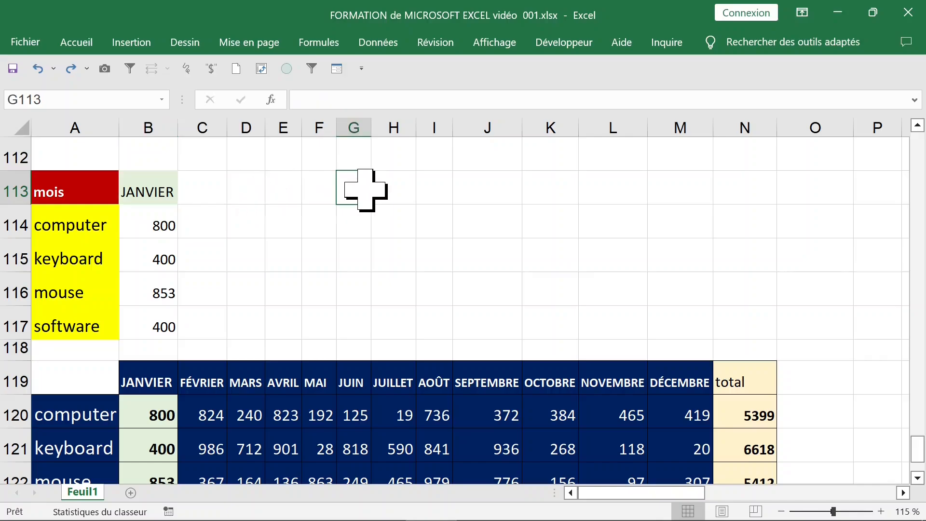
{"action": "type", "text": "=equiv"}
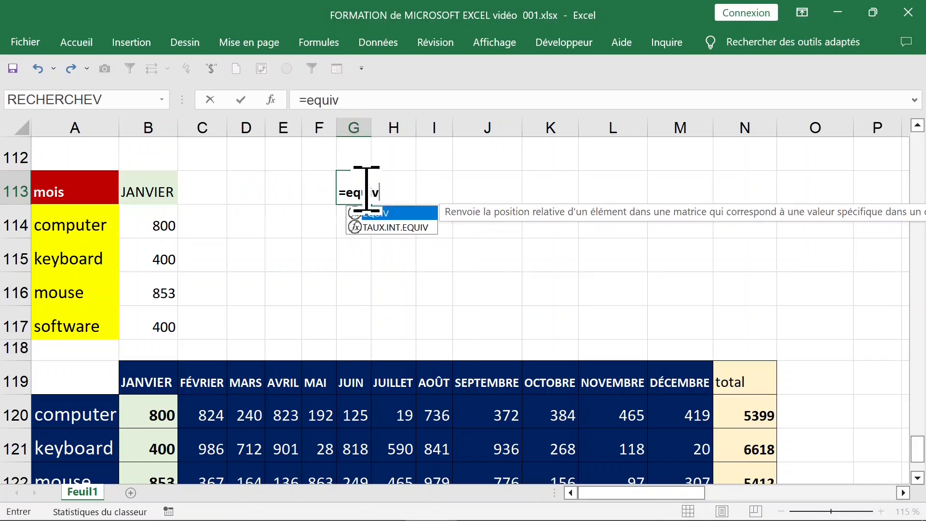
{"action": "key", "text": "Tab"}
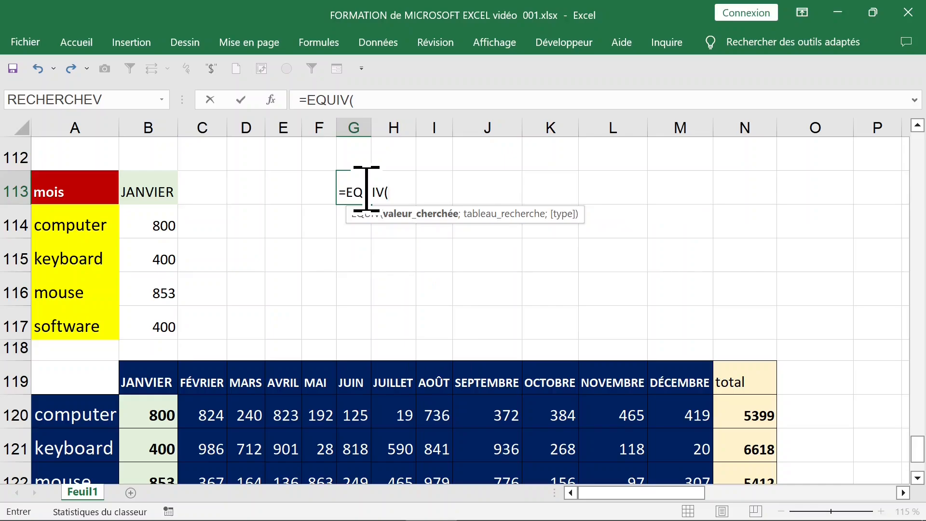
{"action": "left_click", "coordinate": [147, 193]}
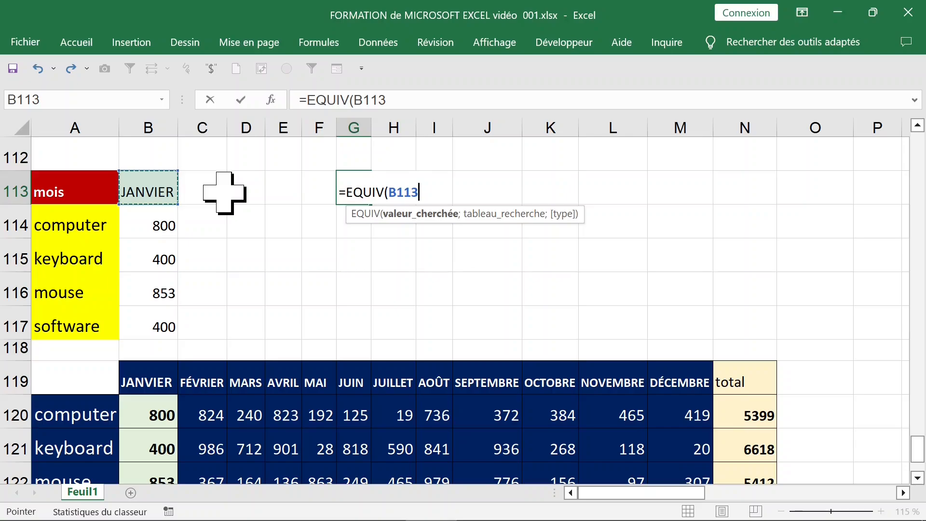
{"action": "type", "text": ";"}
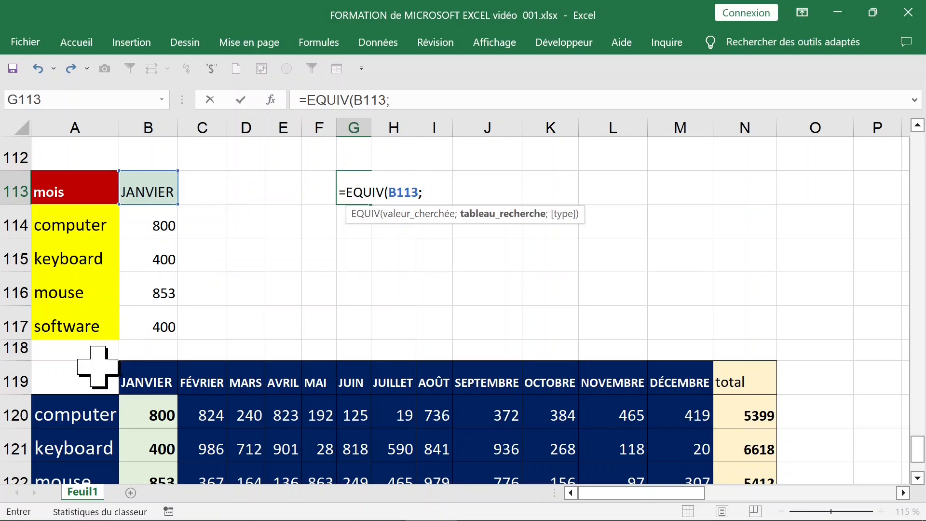
Complete the EQUIV formula with the absolute month header range $B$119:$M$119 and match type 0, and enter it in G113
{"action": "left_click", "coordinate": [82, 379]}
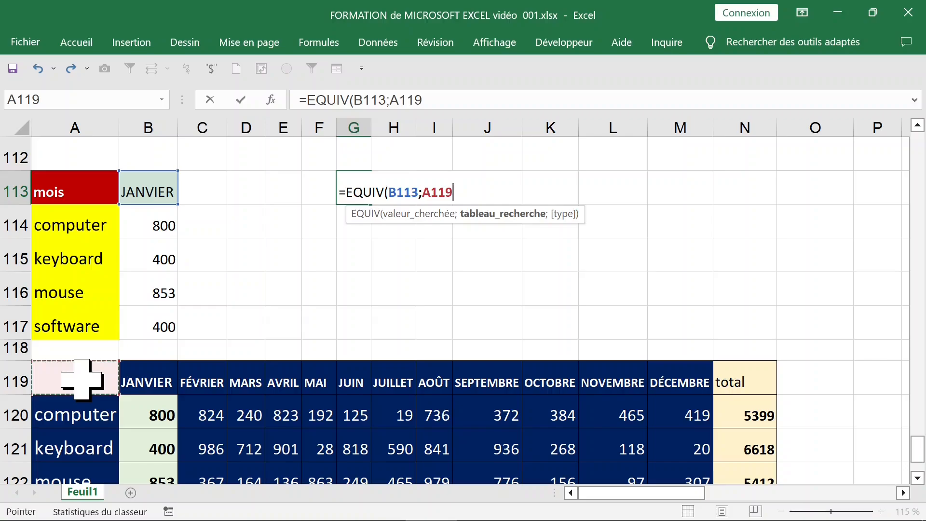
{"action": "left_click", "coordinate": [133, 378]}
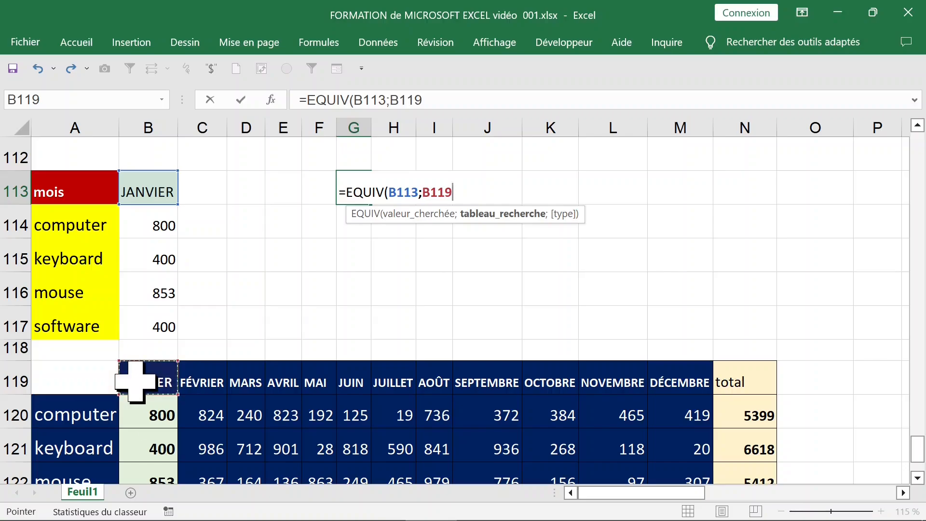
{"action": "left_click_drag", "start_coordinate": [527, 371], "coordinate": [651, 374]}
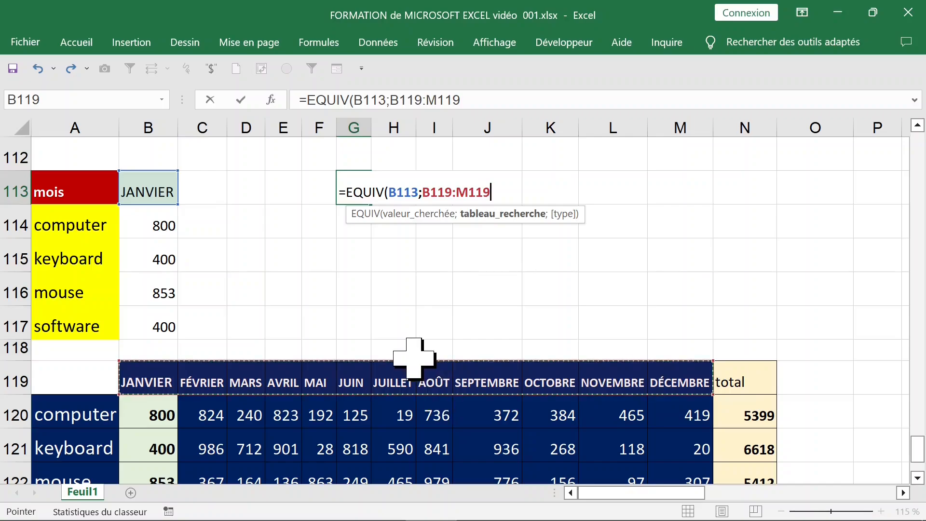
{"action": "key", "text": "F4"}
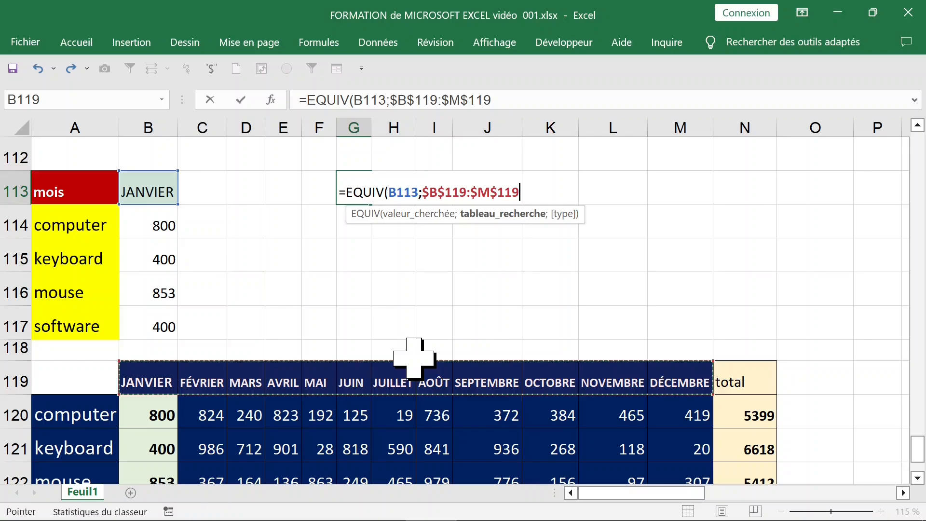
{"action": "type", "text": ";"}
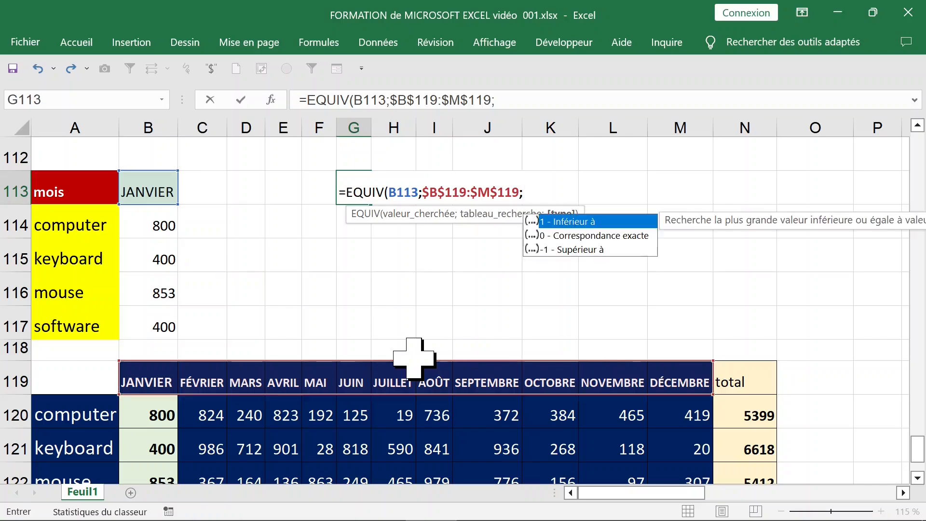
{"action": "type", "text": "0)"}
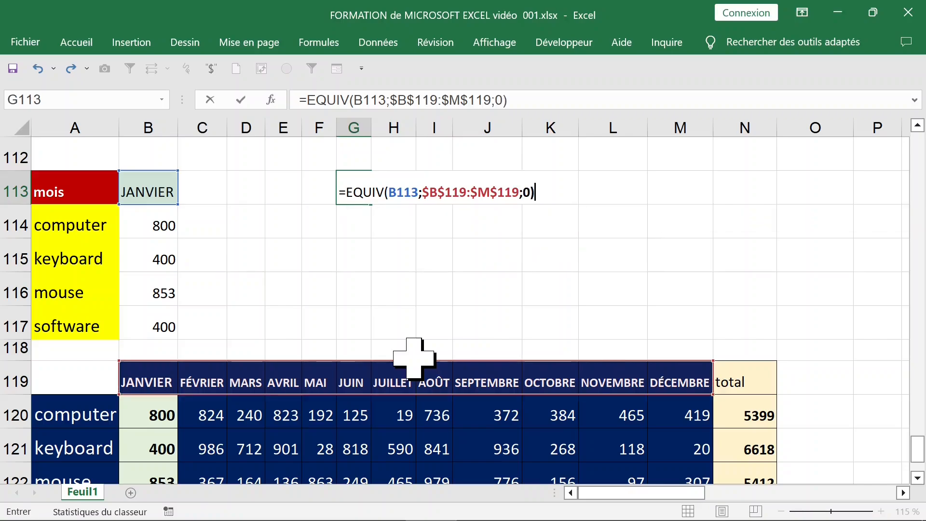
{"action": "key", "text": "Return"}
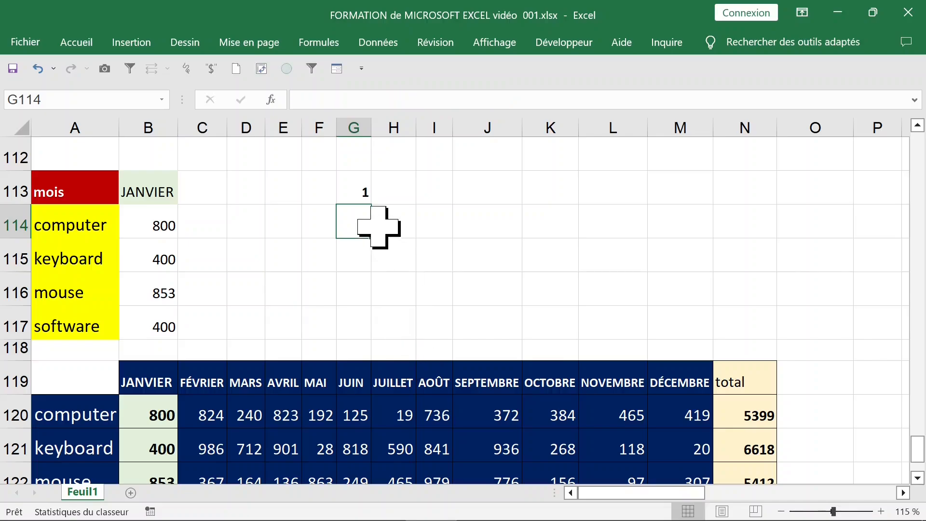
{"action": "left_click", "coordinate": [354, 193]}
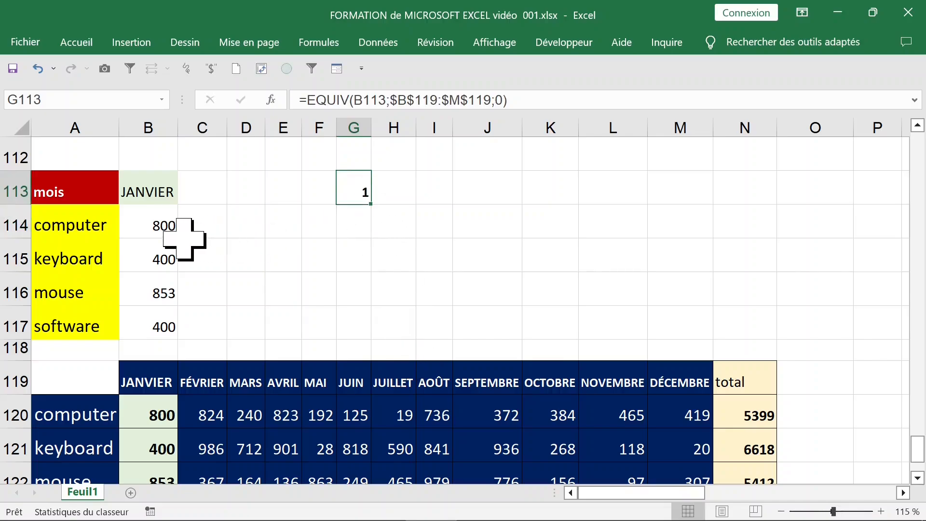
Clear the lookup formulas from B114:B117
{"action": "left_click", "coordinate": [167, 225]}
{"action": "left_click_drag", "start_coordinate": [166, 226], "coordinate": [166, 322]}
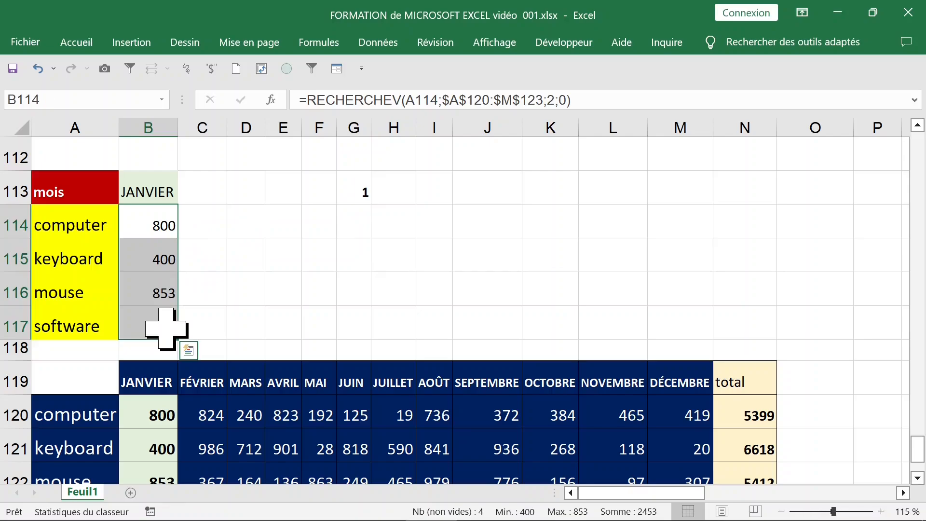
{"action": "key", "text": "Delete"}
Start a RECHERCHEV formula in B114 with the product cell A114 as the lookup value
{"action": "left_click", "coordinate": [157, 227]}
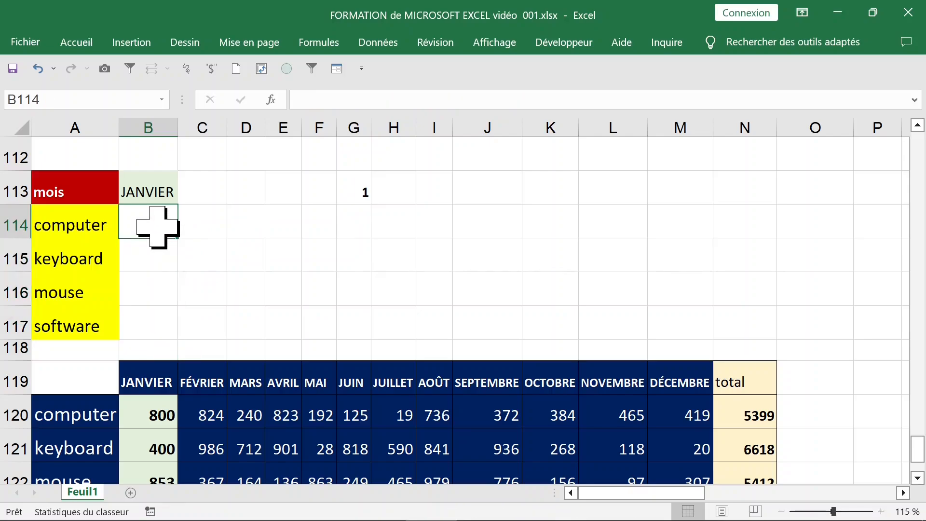
{"action": "type", "text": "=rech"}
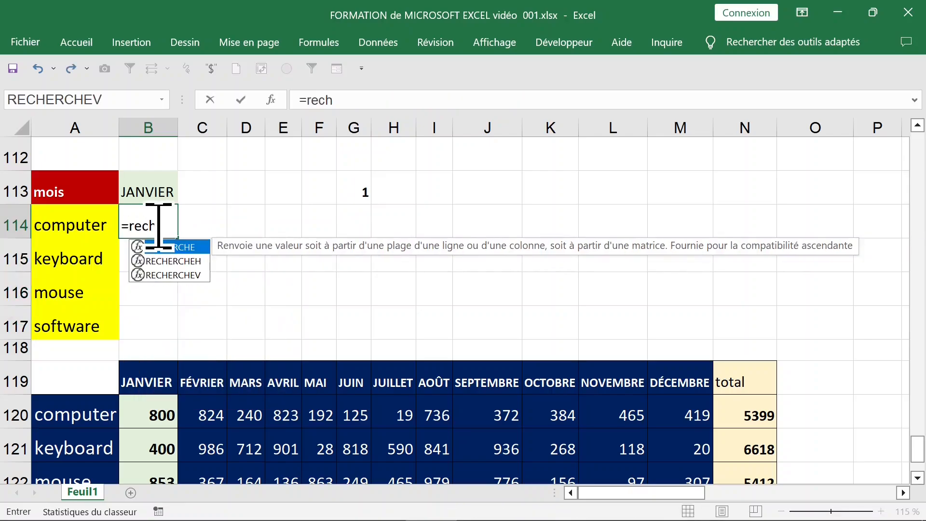
{"action": "double_click", "coordinate": [173, 275]}
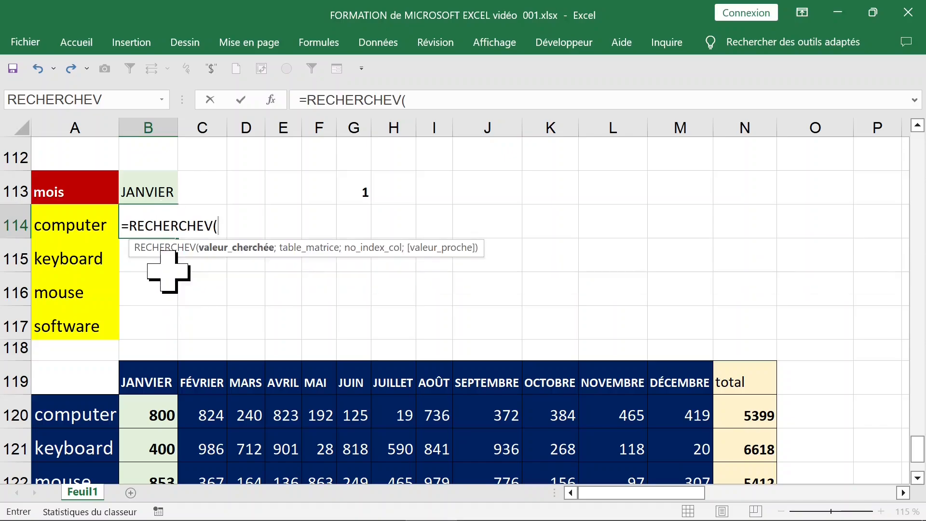
{"action": "left_click", "coordinate": [77, 218]}
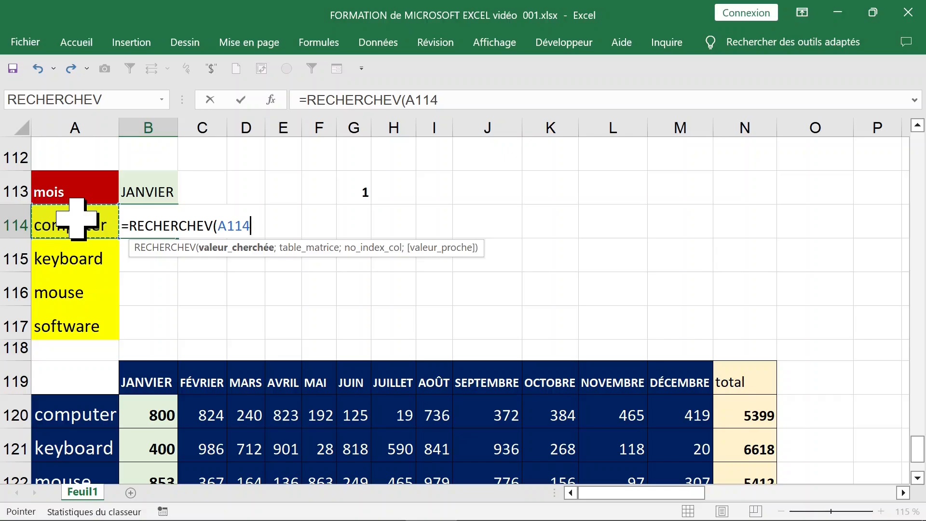
{"action": "type", "text": ";"}
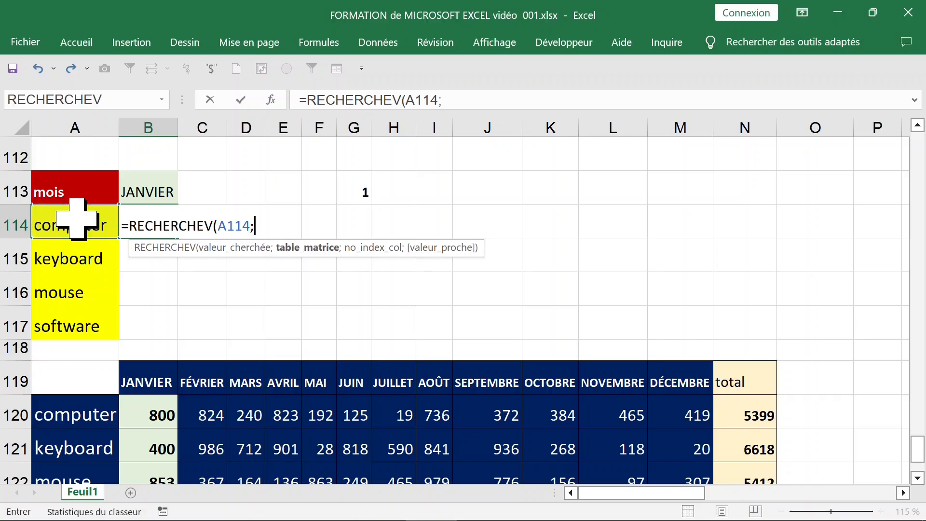
Add the absolute range $A$120:$M$123 as the table argument of B114's RECHERCHEV formula
{"action": "left_click", "coordinate": [87, 412]}
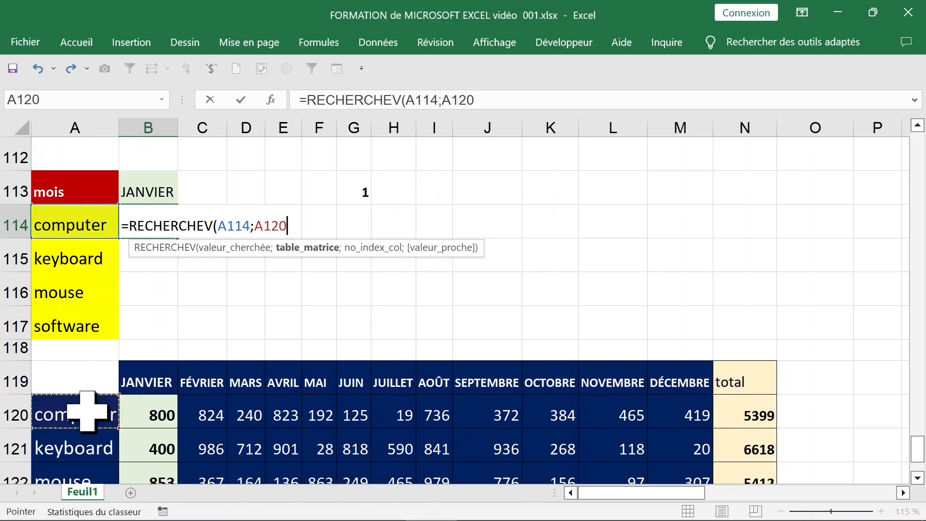
{"action": "left_click_drag", "start_coordinate": [87, 411], "coordinate": [698, 415]}
{"action": "scroll", "coordinate": [697, 414], "scroll_direction": "down", "scroll_amount": 1}
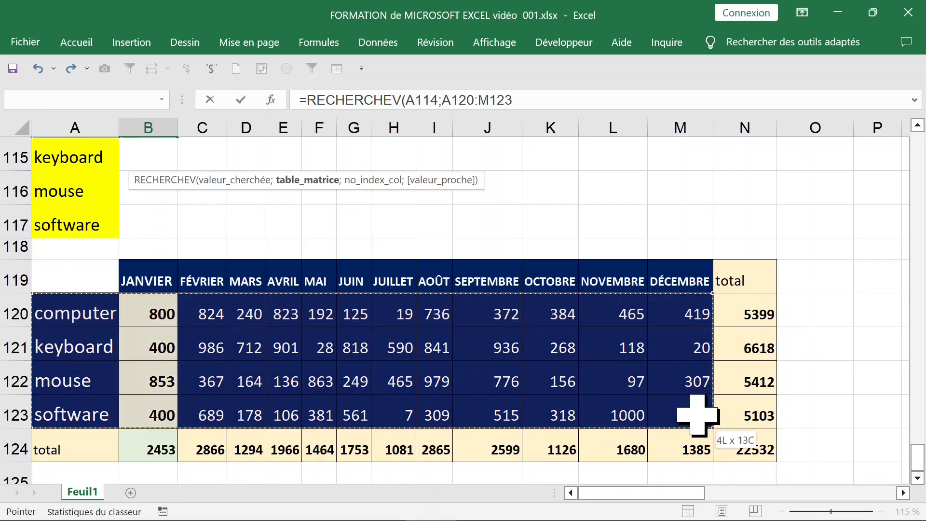
{"action": "scroll", "coordinate": [429, 352], "scroll_direction": "up", "scroll_amount": 1}
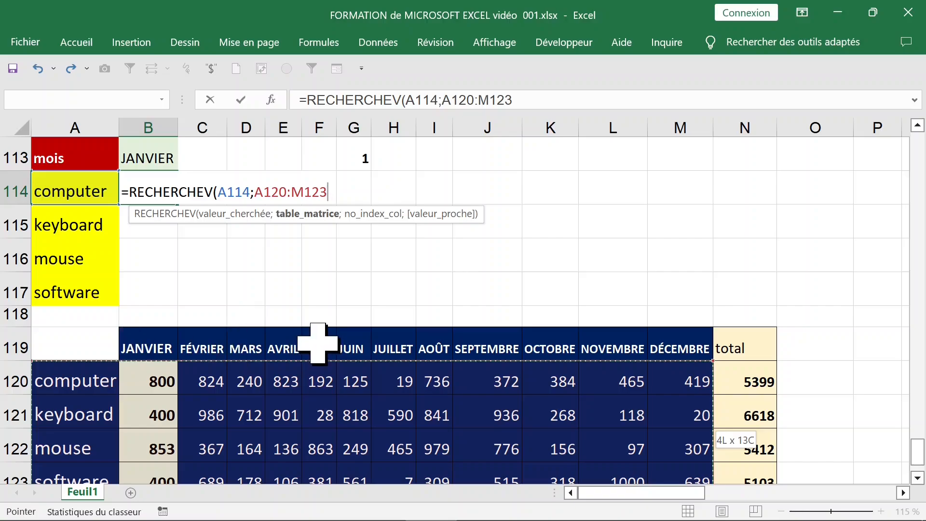
{"action": "key", "text": "F4"}
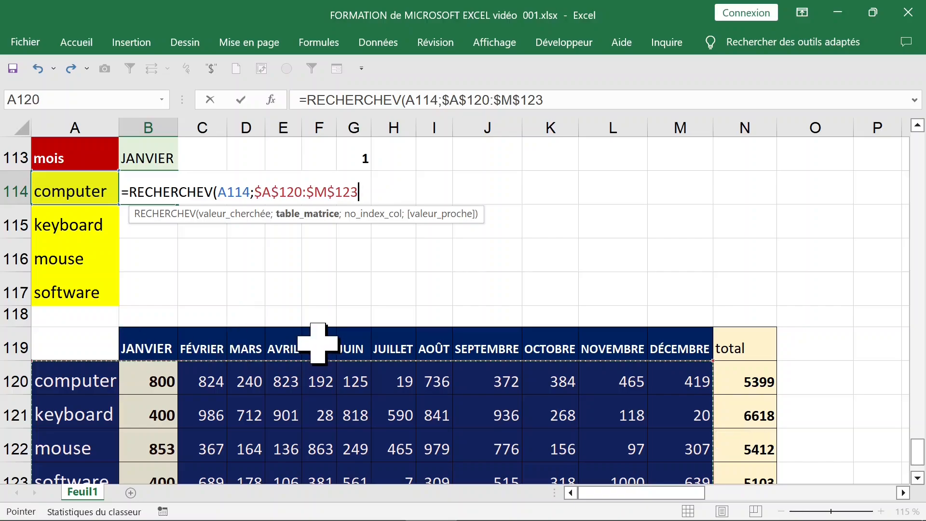
{"action": "type", "text": ";"}
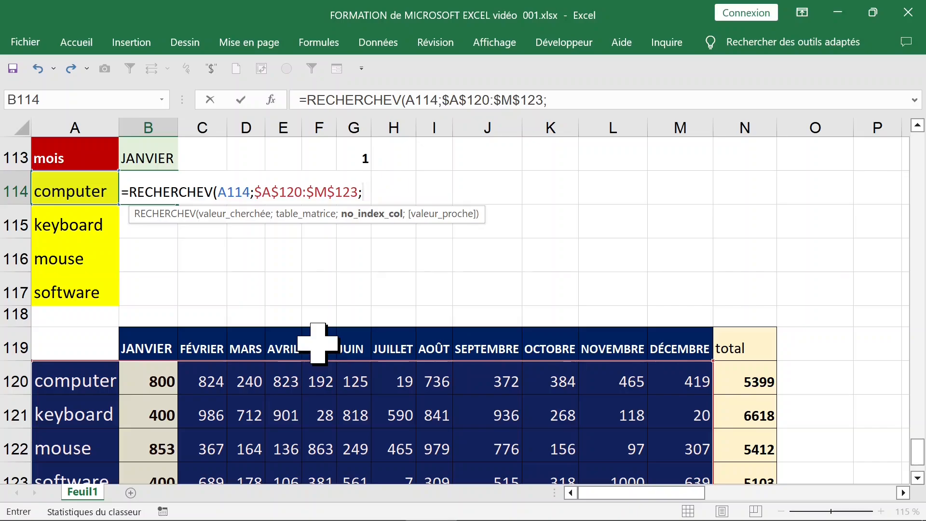
{"action": "scroll", "coordinate": [318, 343], "scroll_direction": "up", "scroll_amount": 1}
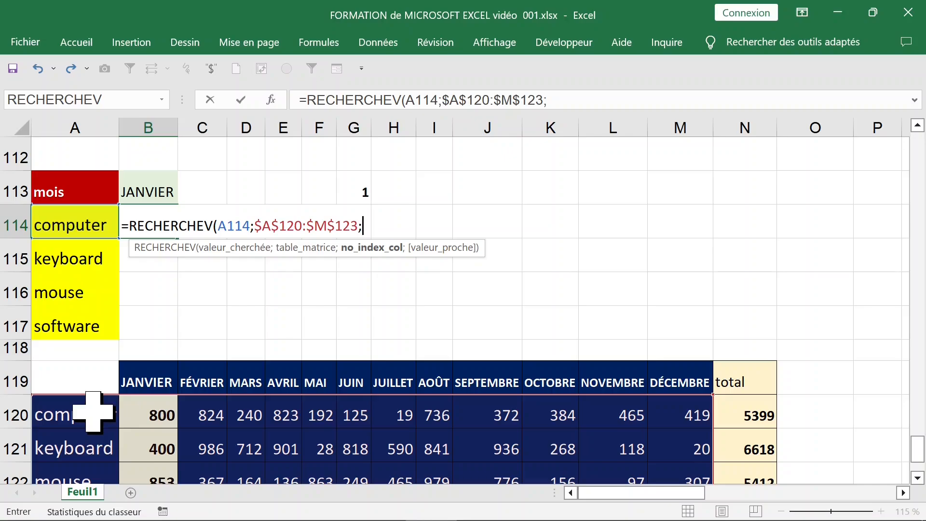
Complete the RECHERCHEV formula in B114 with G113+1 as the column index and 0 for an exact match, and enter it
{"action": "left_click", "coordinate": [355, 192]}
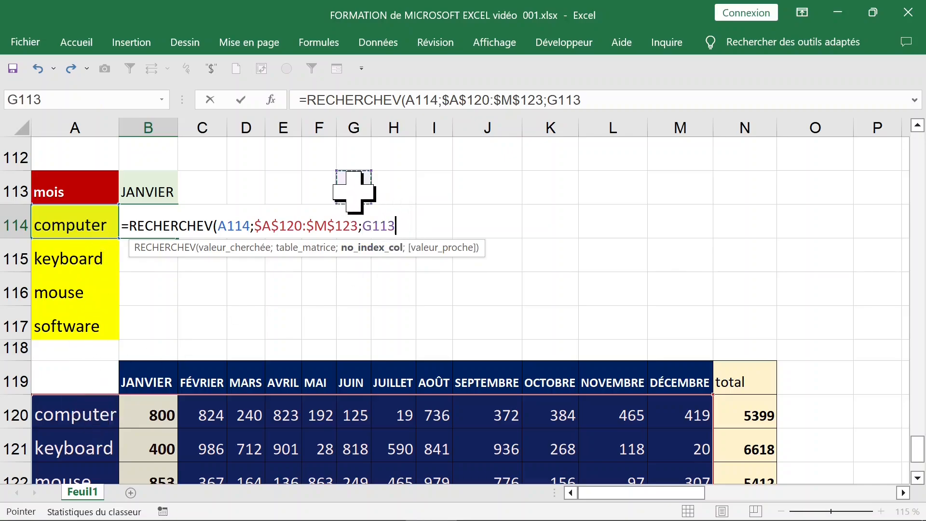
{"action": "type", "text": "+"}
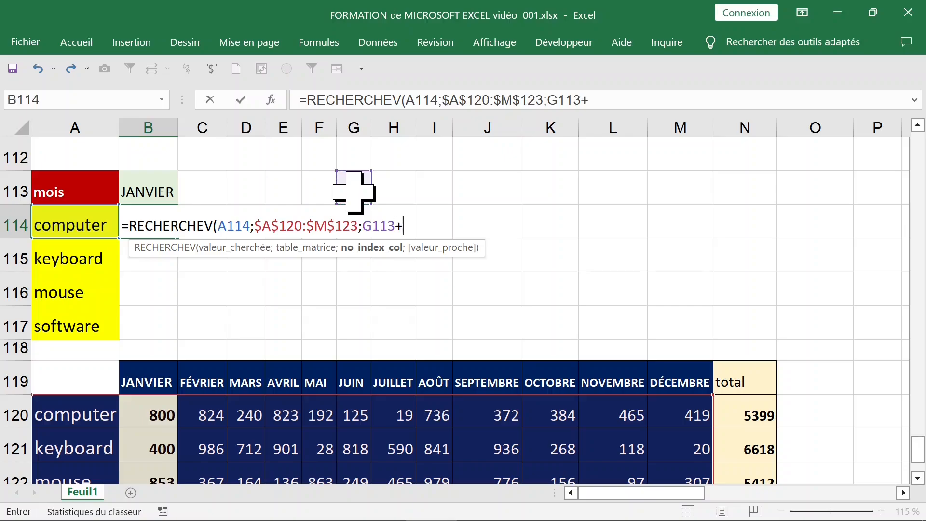
{"action": "type", "text": "1;"}
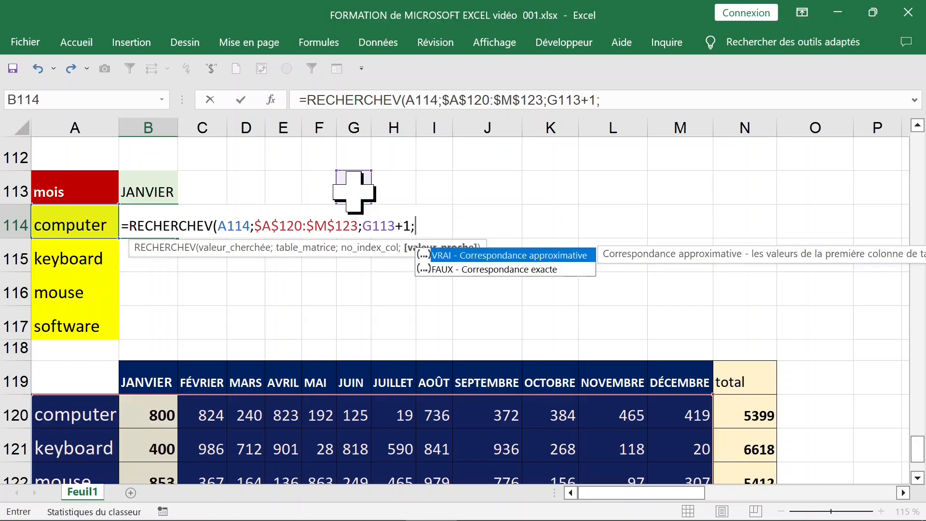
{"action": "type", "text": "0)"}
{"action": "key", "text": "Return"}
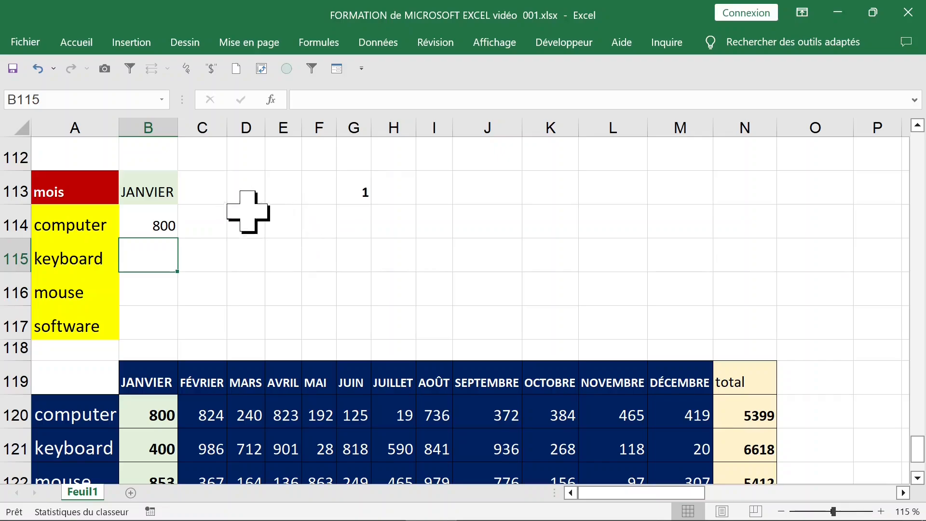
Set the month in B113 to mars to test the lookup
{"action": "left_click", "coordinate": [150, 192]}
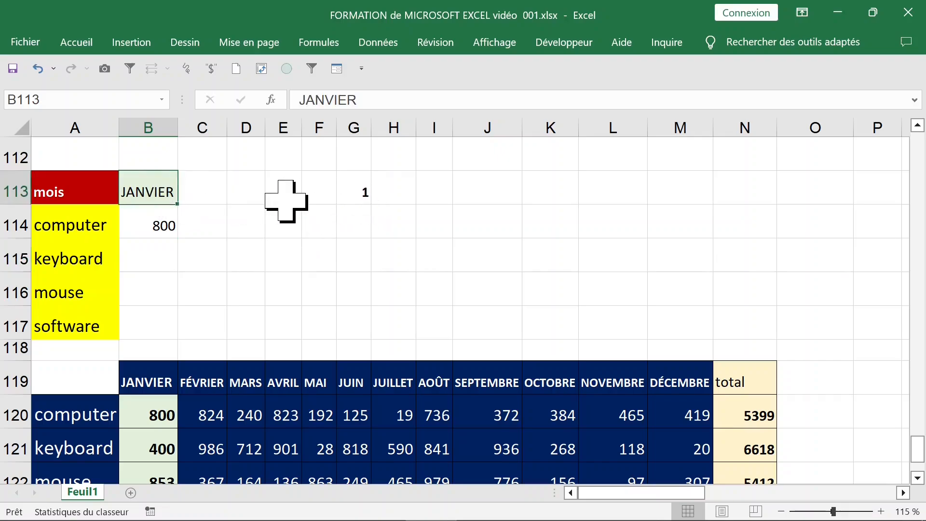
{"action": "type", "text": "mars"}
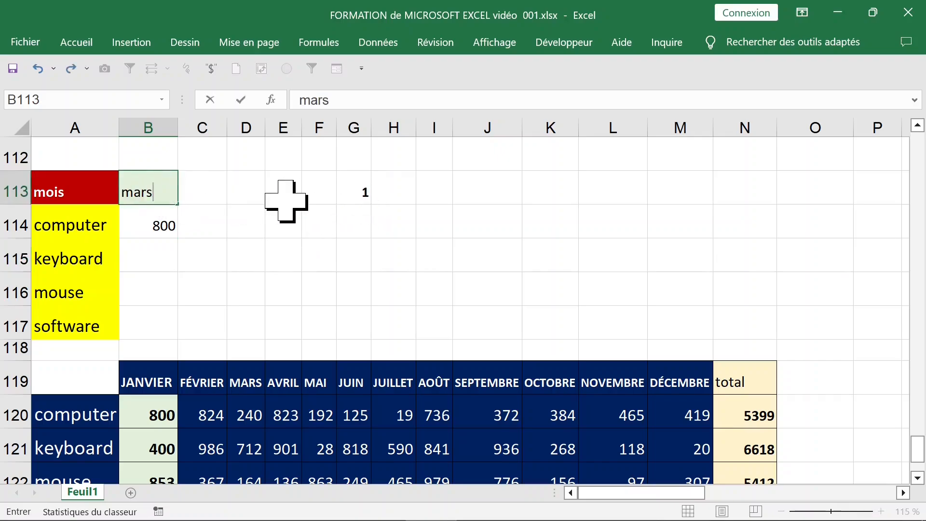
{"action": "key", "text": "Return"}
Check the EQUIV position in G113 against the month headers, and B114's lookup formula and result against the computer row's MARS value
{"action": "left_click", "coordinate": [351, 191]}
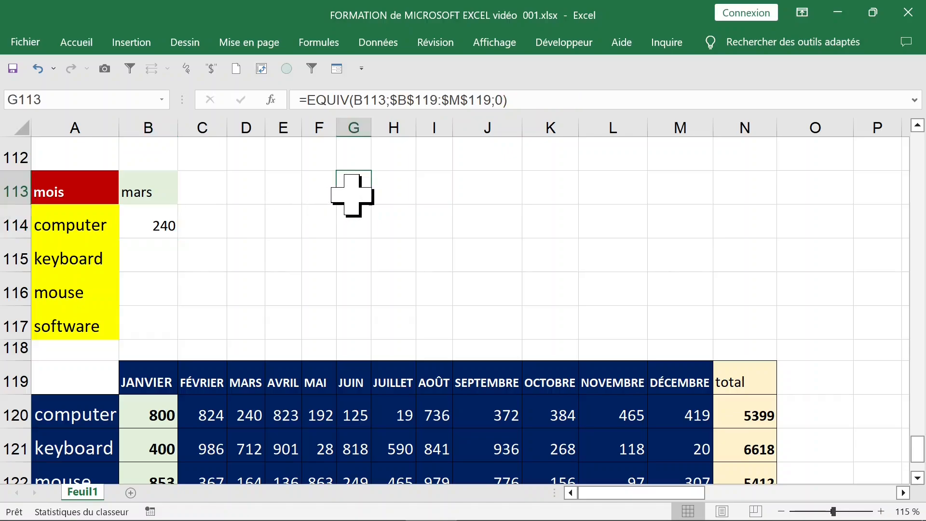
{"action": "left_click", "coordinate": [251, 381]}
{"action": "left_click", "coordinate": [140, 380]}
{"action": "left_click", "coordinate": [203, 381]}
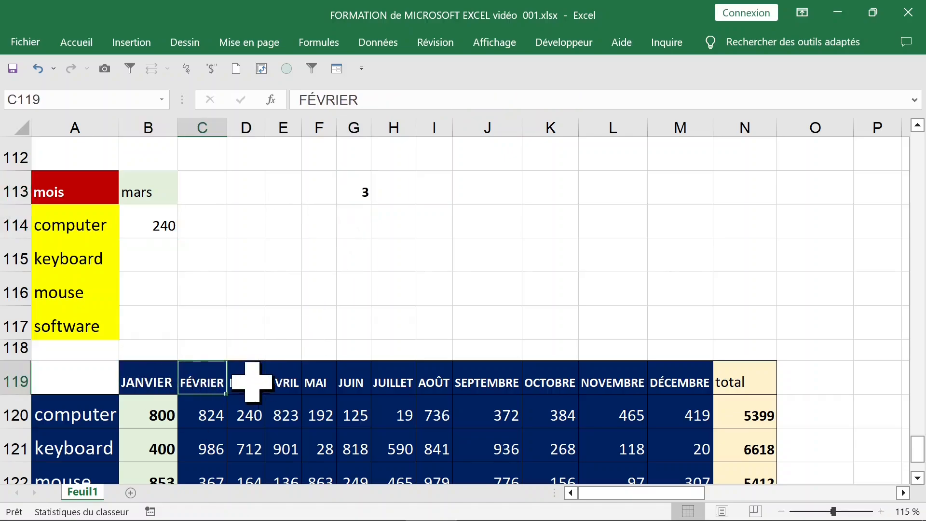
{"action": "left_click", "coordinate": [249, 381]}
{"action": "left_click", "coordinate": [158, 228]}
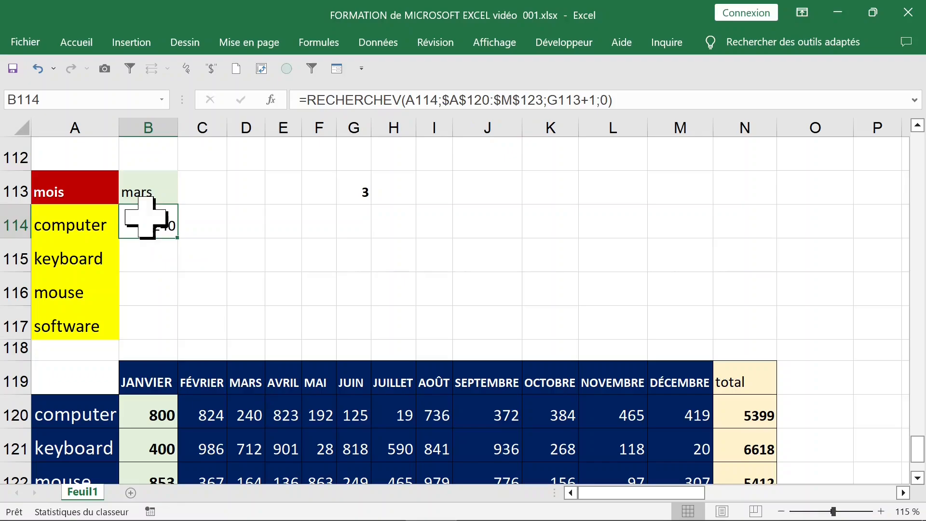
{"action": "left_click", "coordinate": [247, 411]}
{"action": "left_click", "coordinate": [154, 228]}
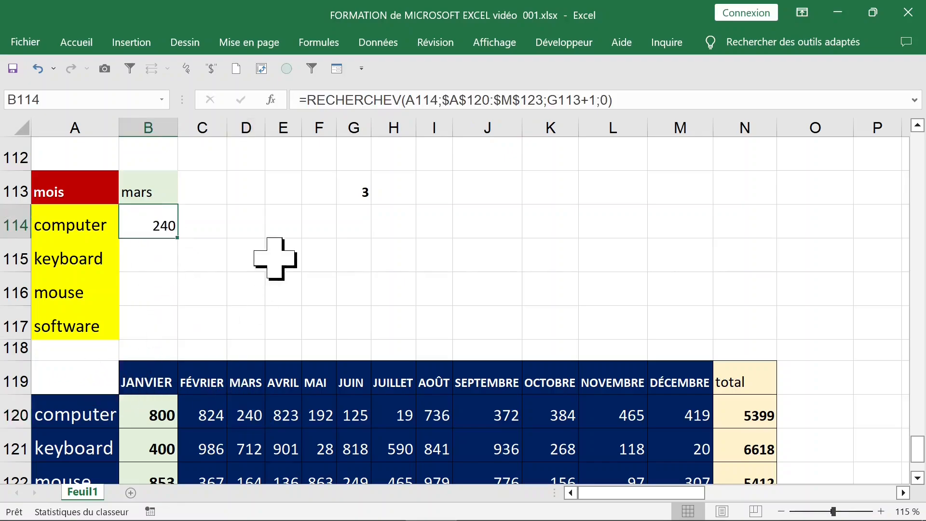
{"action": "double_click", "coordinate": [157, 222]}
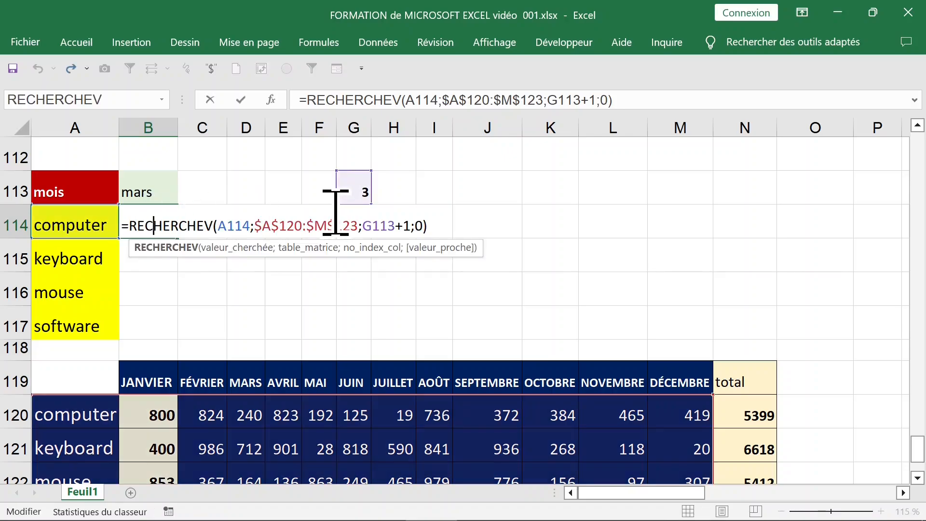
{"action": "key", "text": "Escape"}
Copy the expression EQUIV(B113;$B$119:$M$119;0) without its equals sign from G113, leaving the cell's formula intact
{"action": "left_click", "coordinate": [352, 190]}
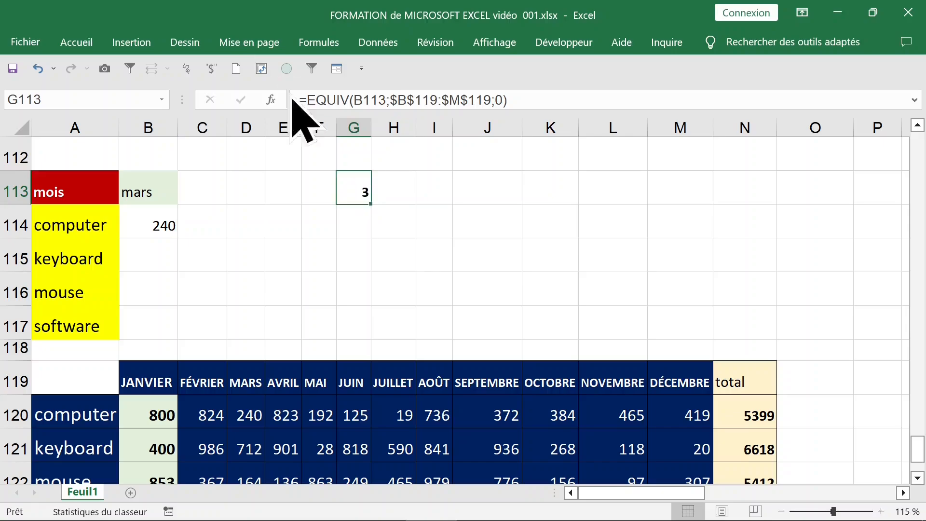
{"action": "key", "text": "F2"}
{"action": "left_click_drag", "start_coordinate": [309, 99], "coordinate": [552, 97]}
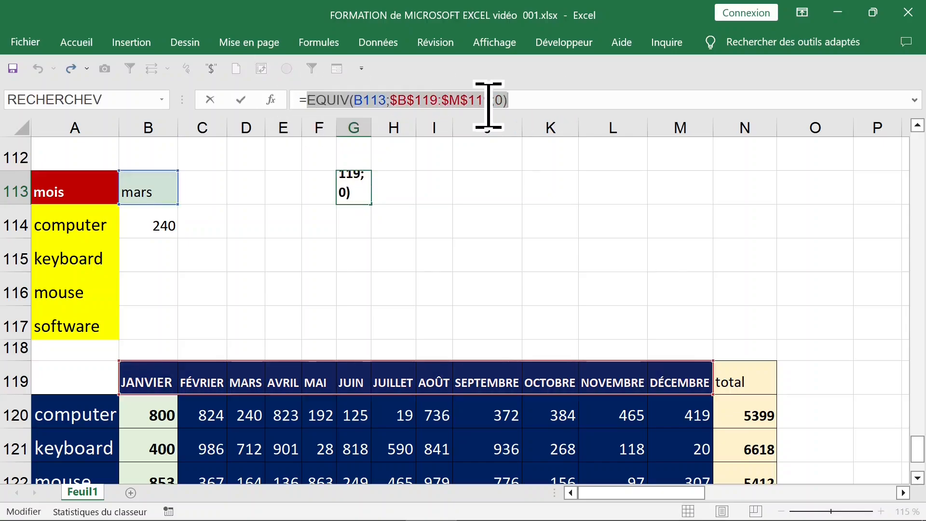
{"action": "right_click", "coordinate": [456, 99]}
{"action": "left_click", "coordinate": [477, 134]}
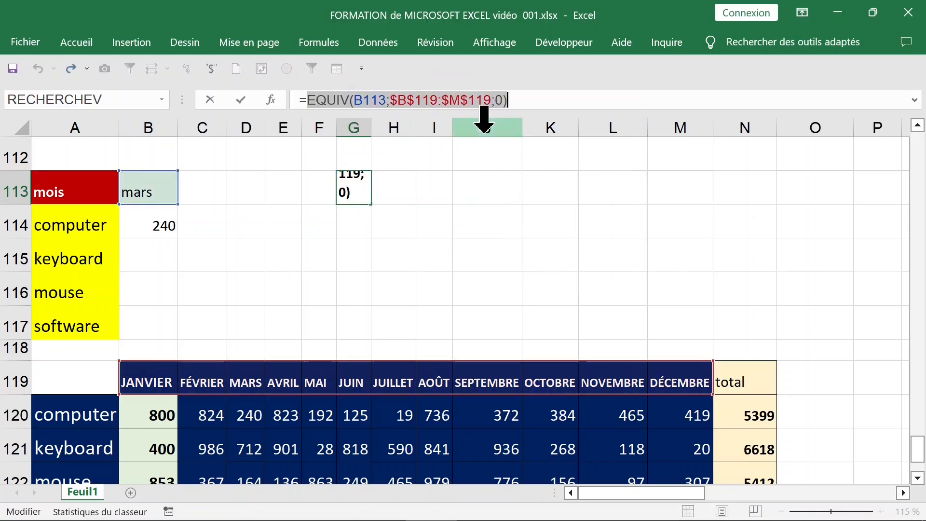
{"action": "key", "text": "Escape"}
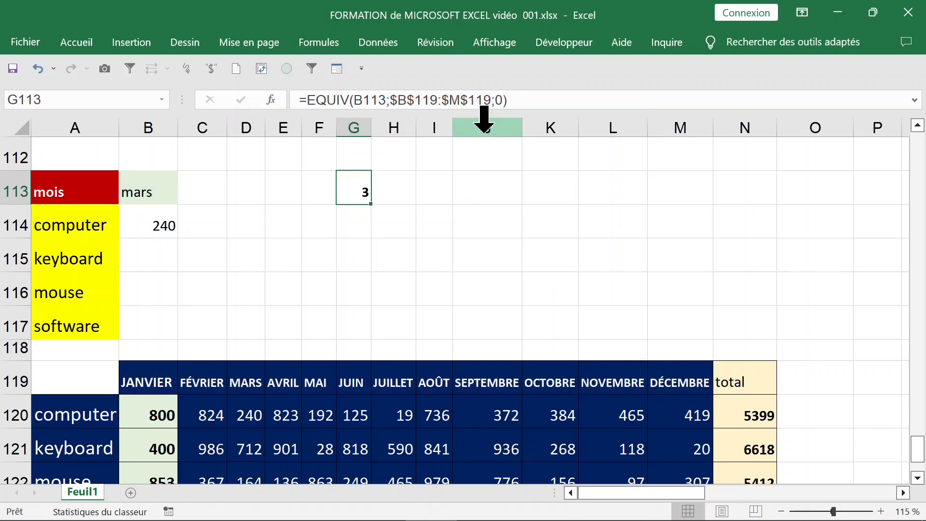
Replace the G113 reference in B114's column index with the copied EQUIV(B113;$B$119:$M$119;0), keep the +1, and enter the formula
{"action": "left_click", "coordinate": [154, 225]}
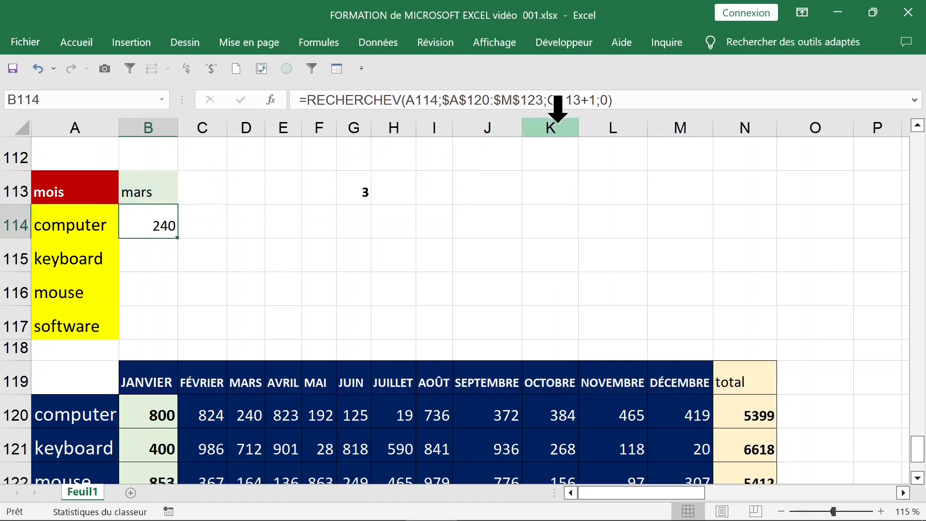
{"action": "double_click", "coordinate": [163, 224]}
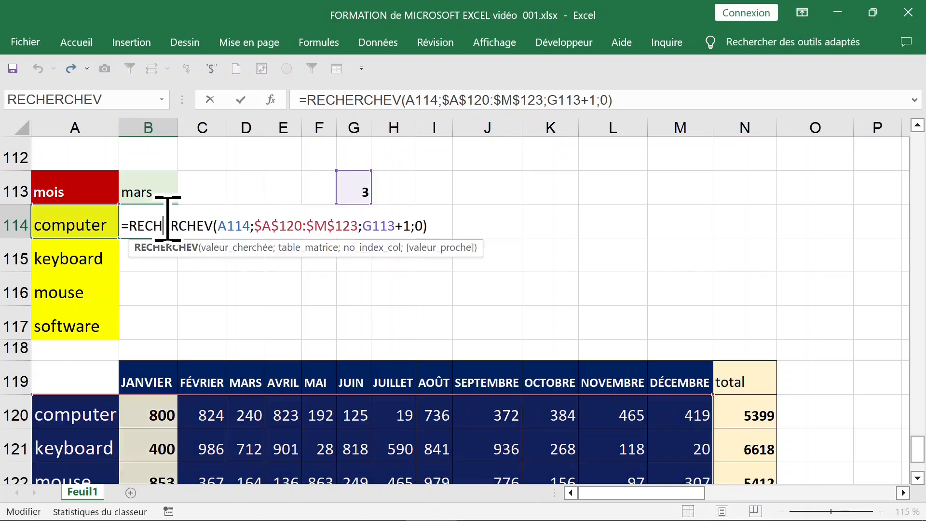
{"action": "left_click", "coordinate": [364, 224]}
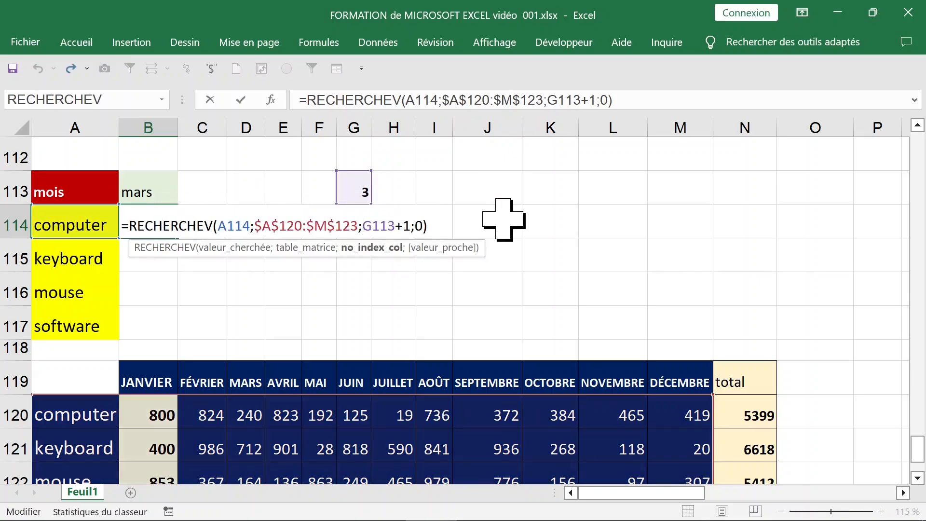
{"action": "key", "text": "Delete"}
{"action": "key", "text": "Delete"}
{"action": "key", "text": "Delete"}
{"action": "key", "text": "Delete"}
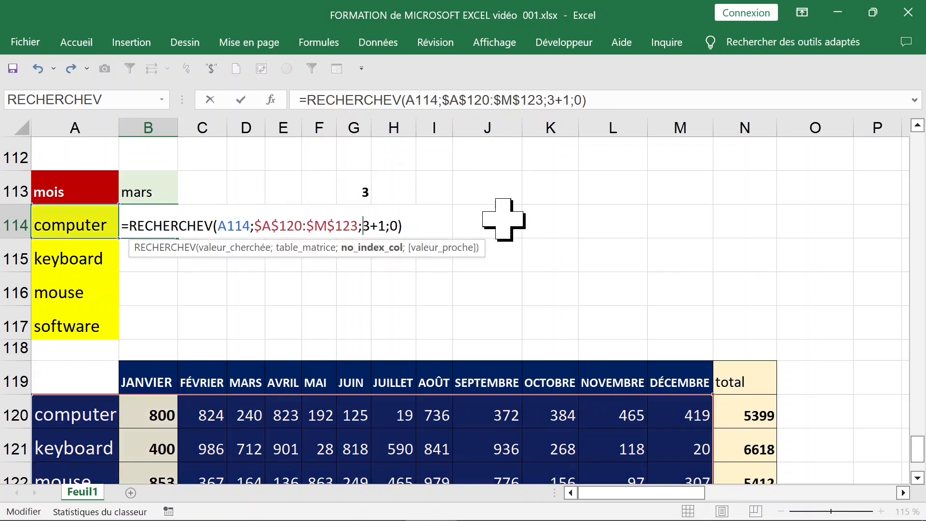
{"action": "key", "text": "ctrl+v"}
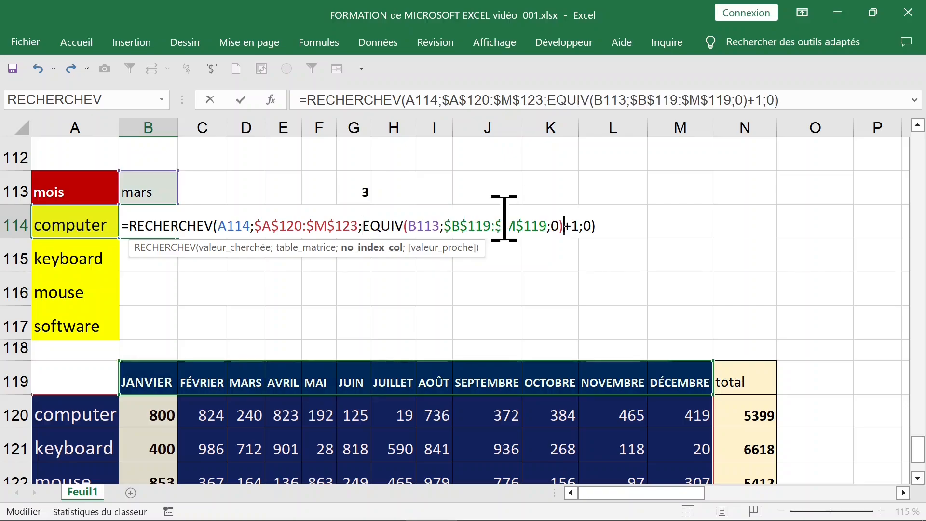
{"action": "key", "text": "Return"}
Clear the helper EQUIV formula from G113 and check the nested formula in B114
{"action": "left_click", "coordinate": [361, 192]}
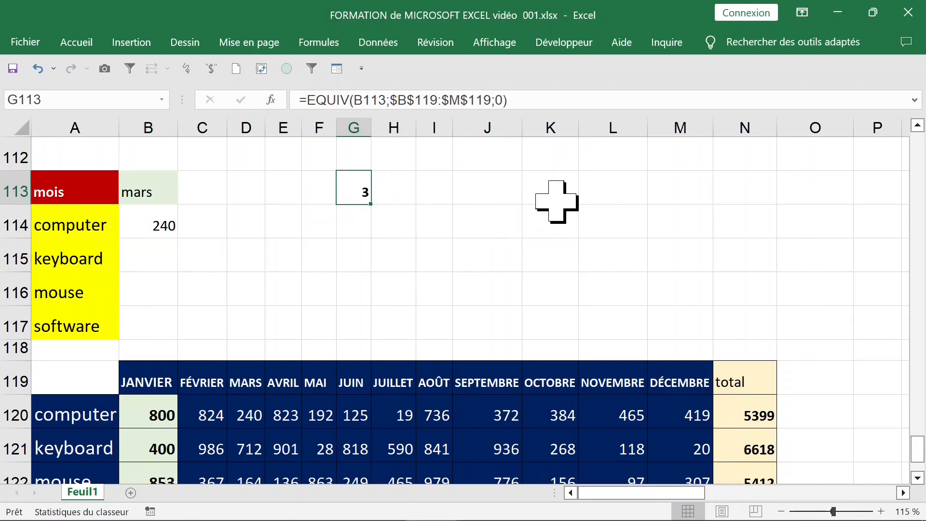
{"action": "key", "text": "Delete"}
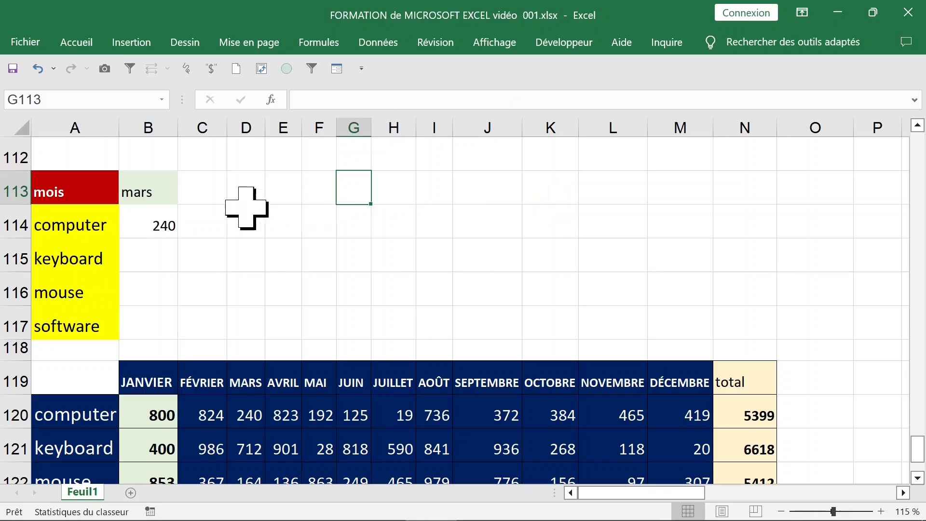
{"action": "left_click", "coordinate": [169, 224]}
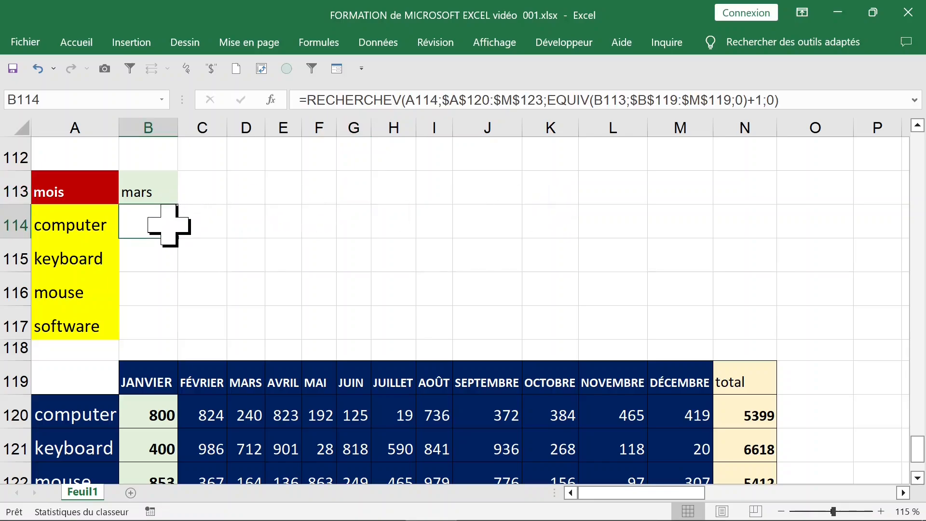
Set the month in B113 to juin
{"action": "left_click", "coordinate": [155, 193]}
{"action": "type", "text": "juin"}
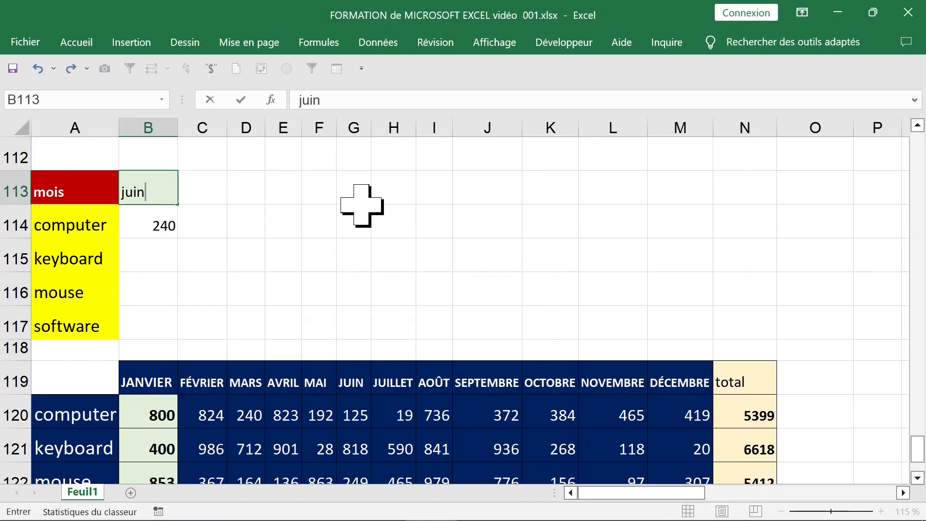
{"action": "key", "text": "Return"}
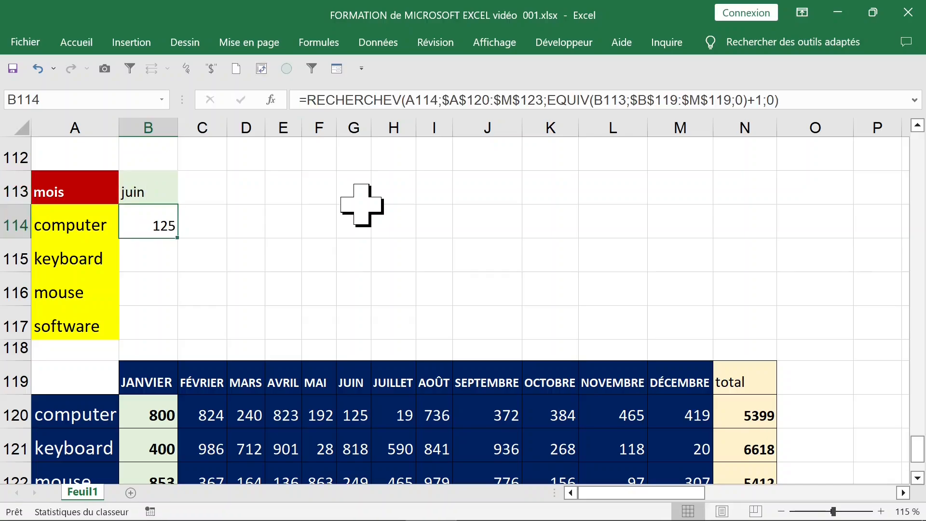
Set the computer row's JUIN value in G120 to 500
{"action": "left_click", "coordinate": [360, 411]}
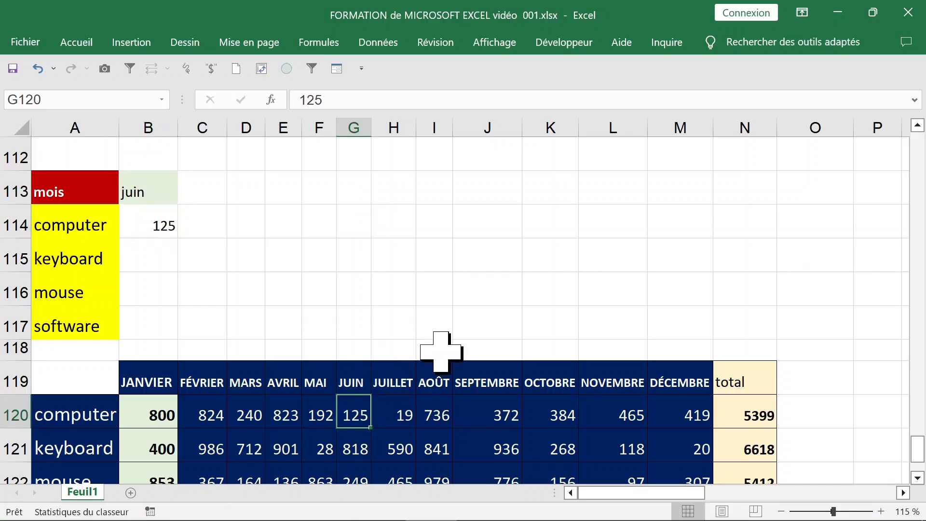
{"action": "type", "text": "50"}
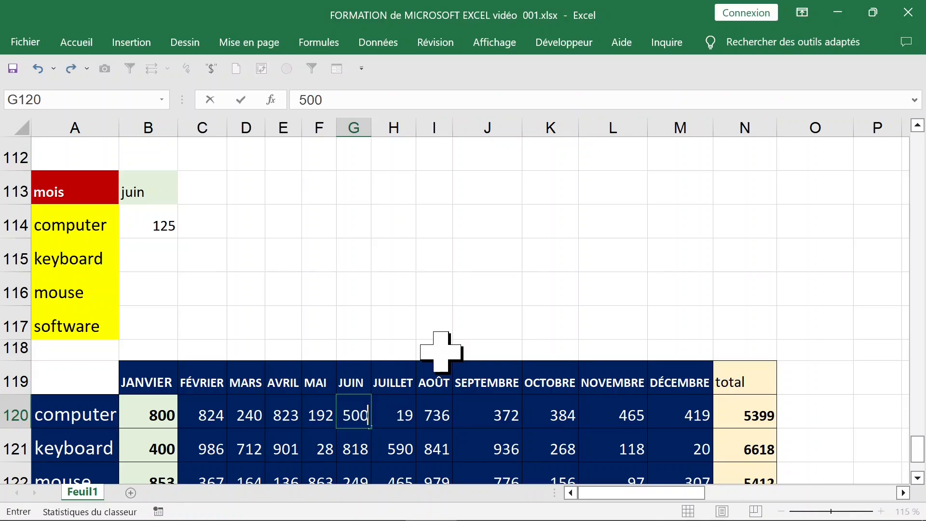
{"action": "type", "text": "0"}
{"action": "key", "text": "Return"}
Try to fill B114's lookup formula down to B117, inspecting the EQUIV reference in B115 before undoing the fill
{"action": "left_click", "coordinate": [161, 222]}
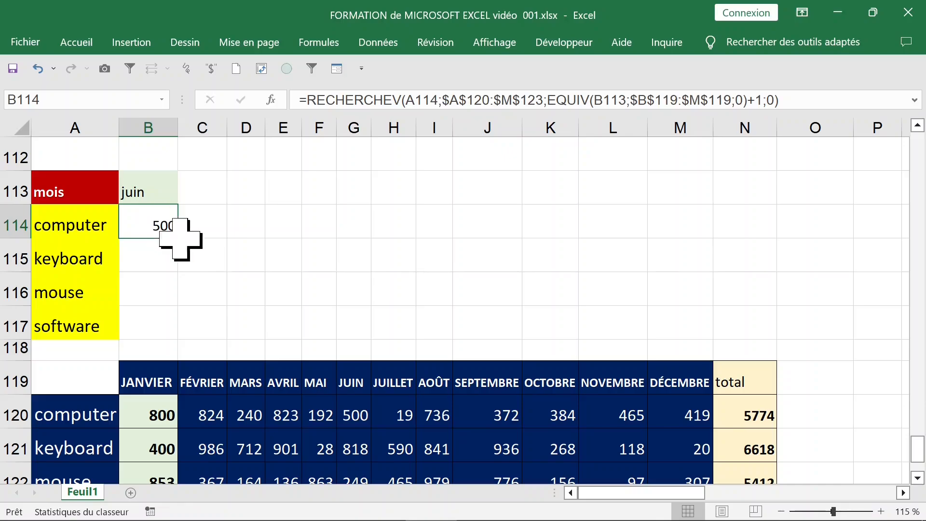
{"action": "left_click_drag", "start_coordinate": [182, 241], "coordinate": [180, 338]}
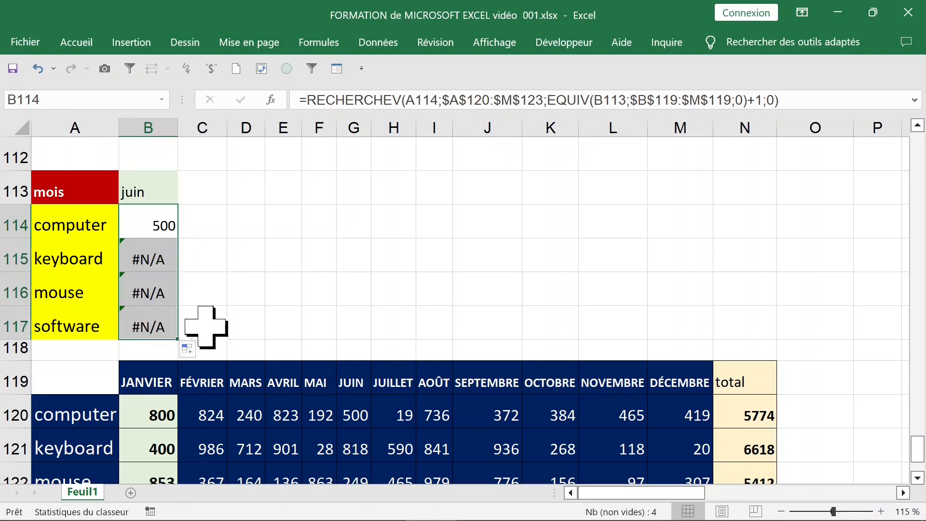
{"action": "left_click", "coordinate": [154, 257]}
{"action": "left_click", "coordinate": [155, 227]}
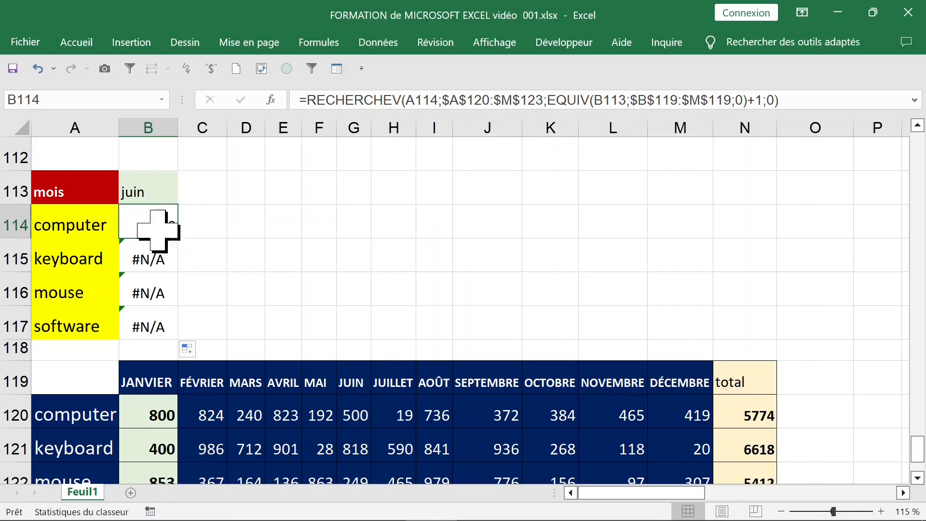
{"action": "left_click", "coordinate": [155, 258]}
{"action": "double_click", "coordinate": [155, 259]}
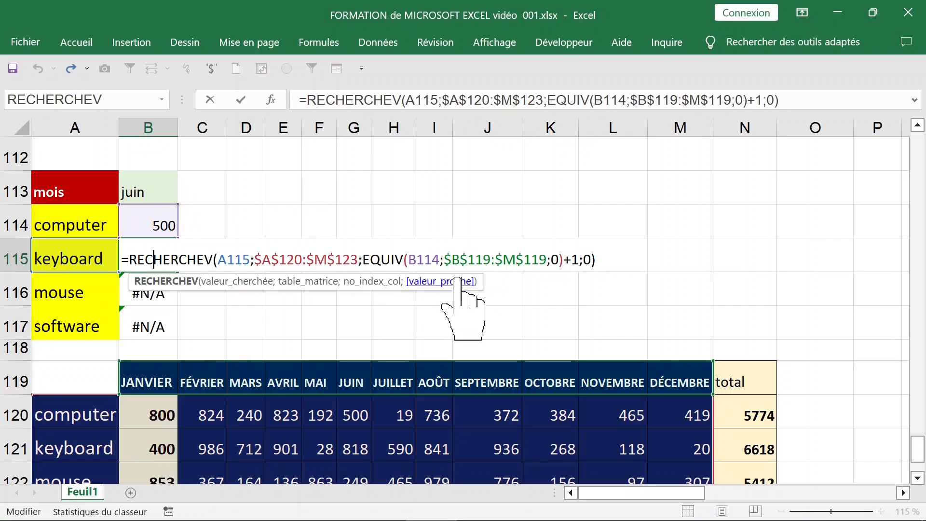
{"action": "left_click_drag", "start_coordinate": [439, 259], "coordinate": [412, 259]}
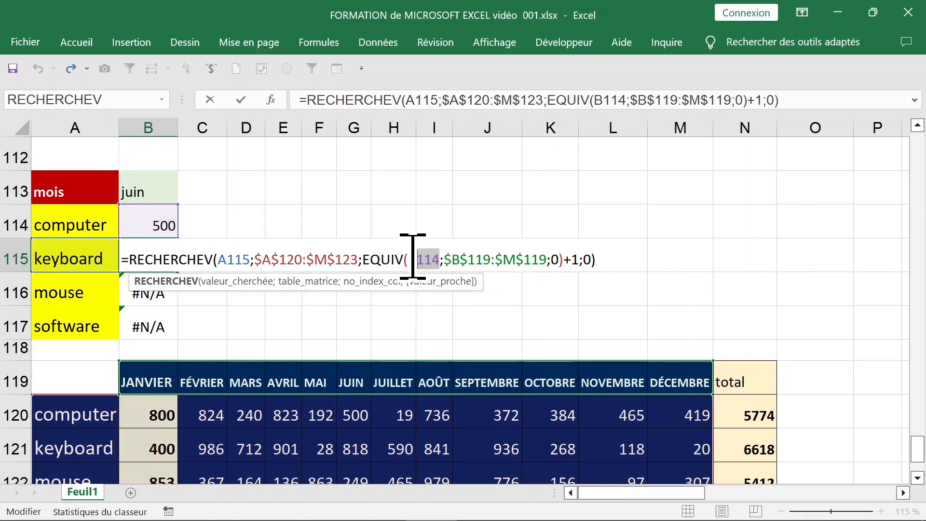
{"action": "double_click", "coordinate": [425, 259]}
{"action": "key", "text": "ctrl+Return"}
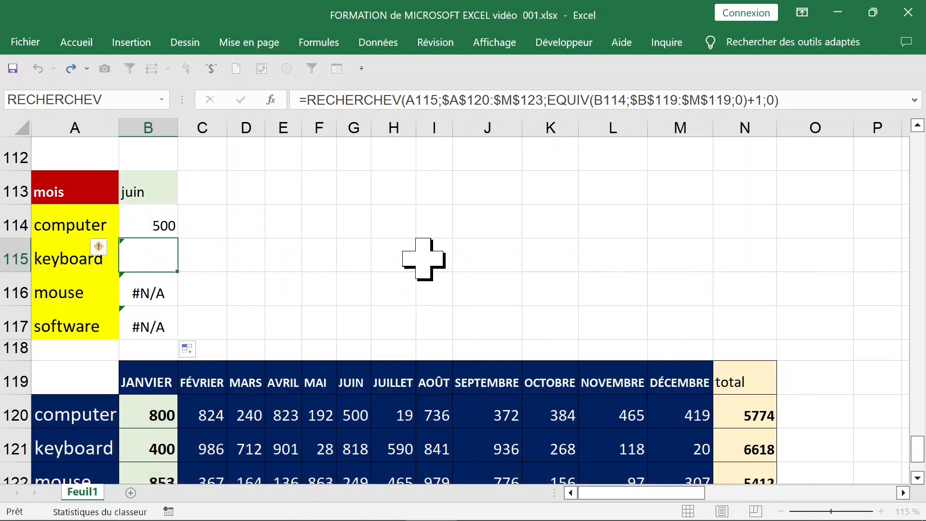
{"action": "key", "text": "ctrl+z"}
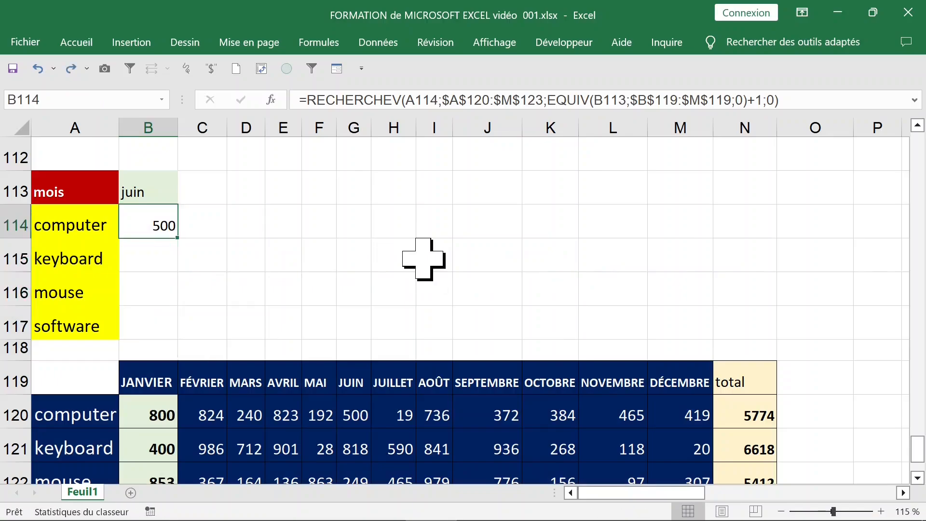
Make the month reference in B114's EQUIV absolute as $B$113, and fill the formula down through B117
{"action": "double_click", "coordinate": [149, 227]}
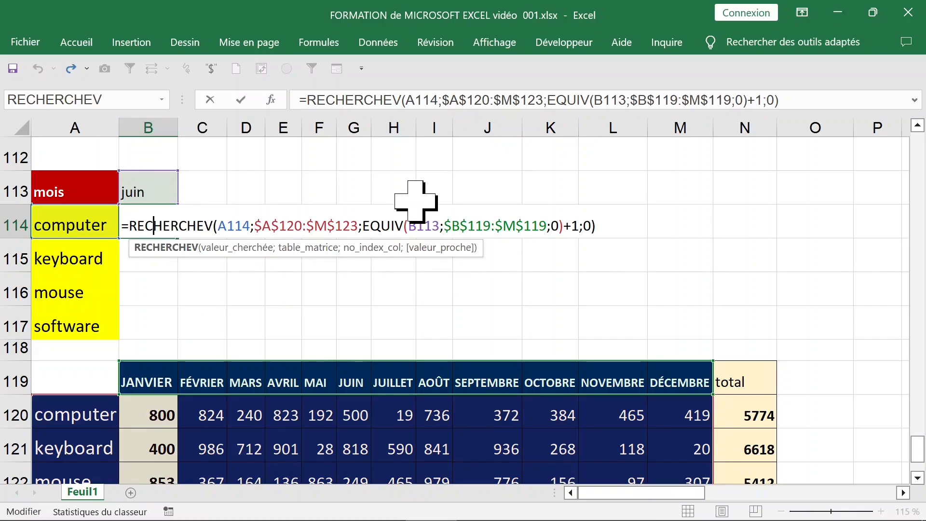
{"action": "left_click", "coordinate": [425, 226]}
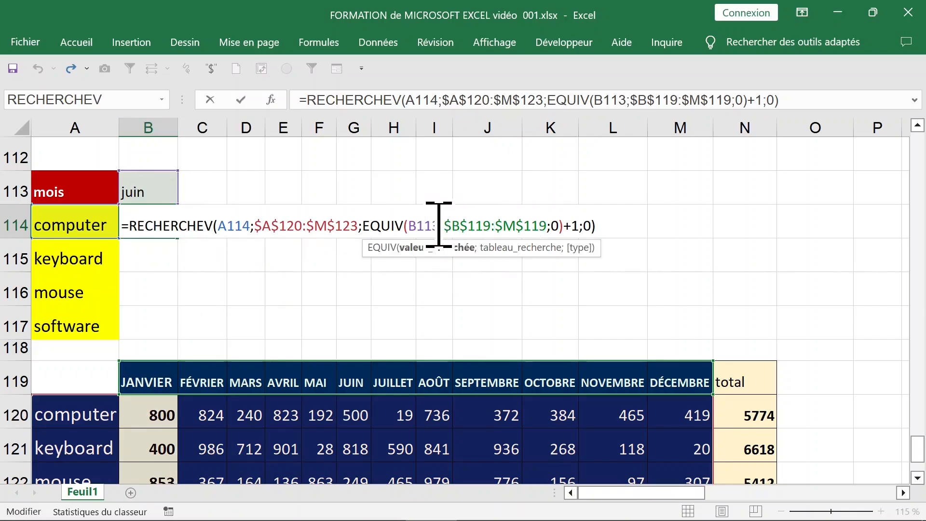
{"action": "key", "text": "F4"}
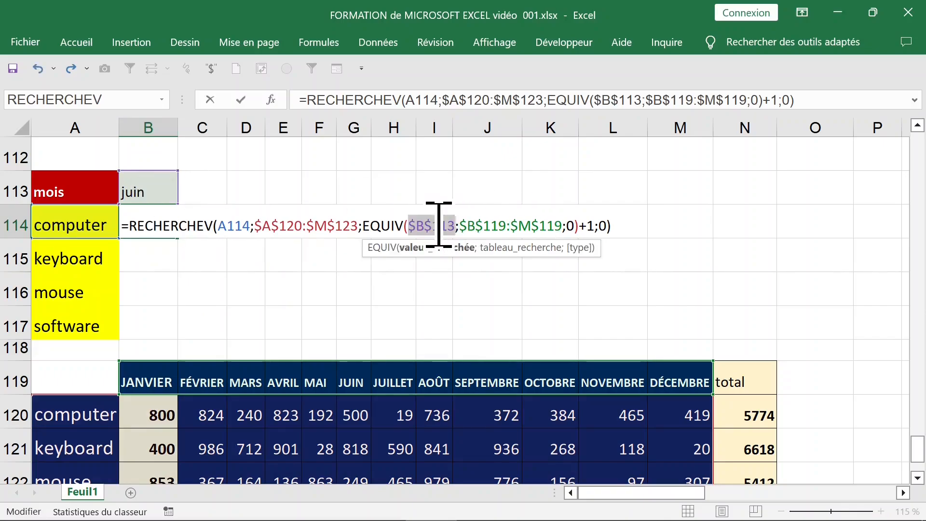
{"action": "key", "text": "Return"}
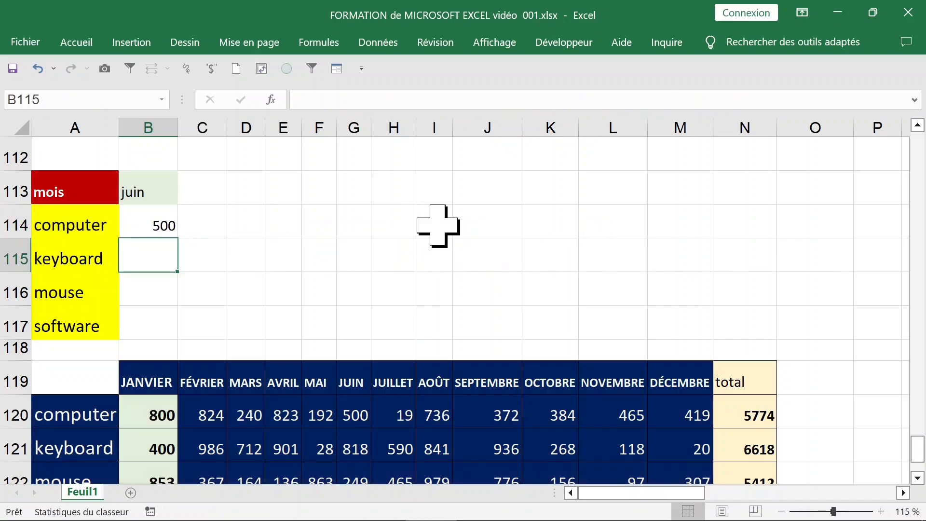
{"action": "left_click", "coordinate": [152, 230]}
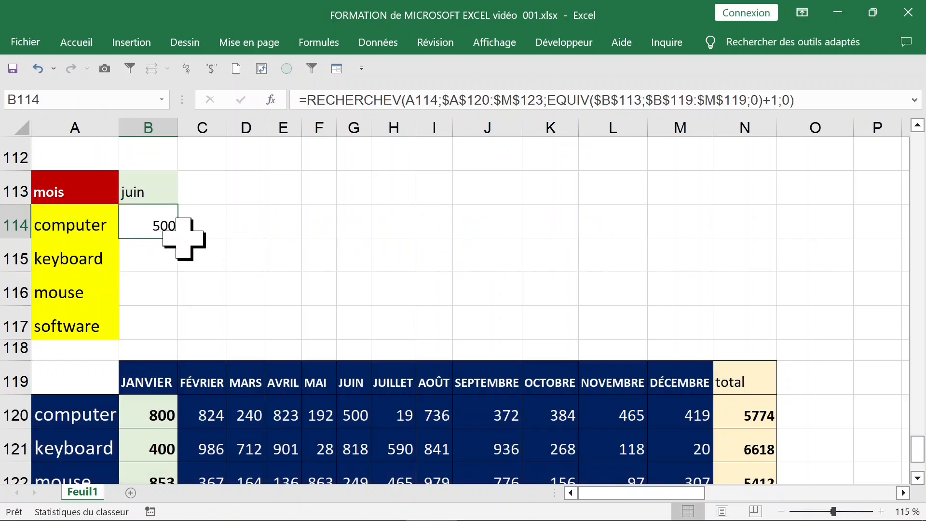
{"action": "left_click_drag", "start_coordinate": [177, 238], "coordinate": [187, 336]}
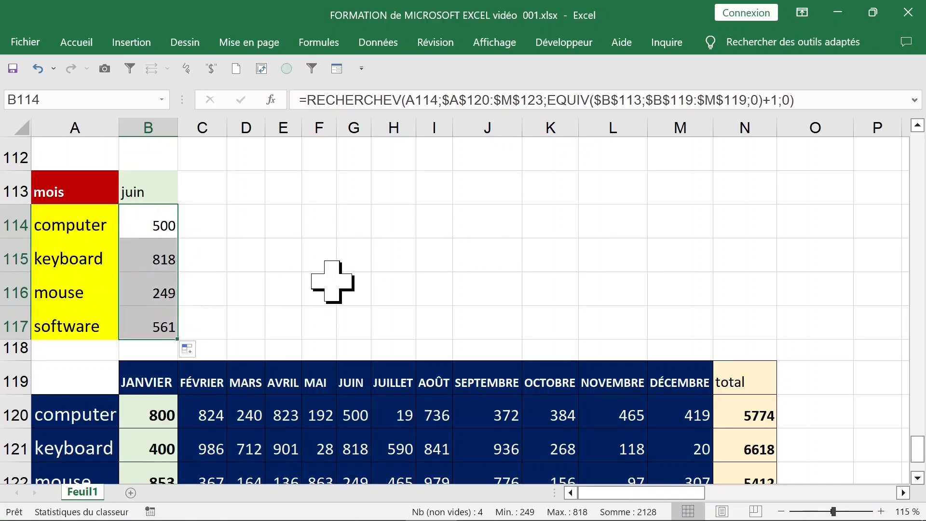
Try to fill B114's formula across into C114, inspecting the copied lookup reference before undoing the fill
{"action": "left_click", "coordinate": [158, 223]}
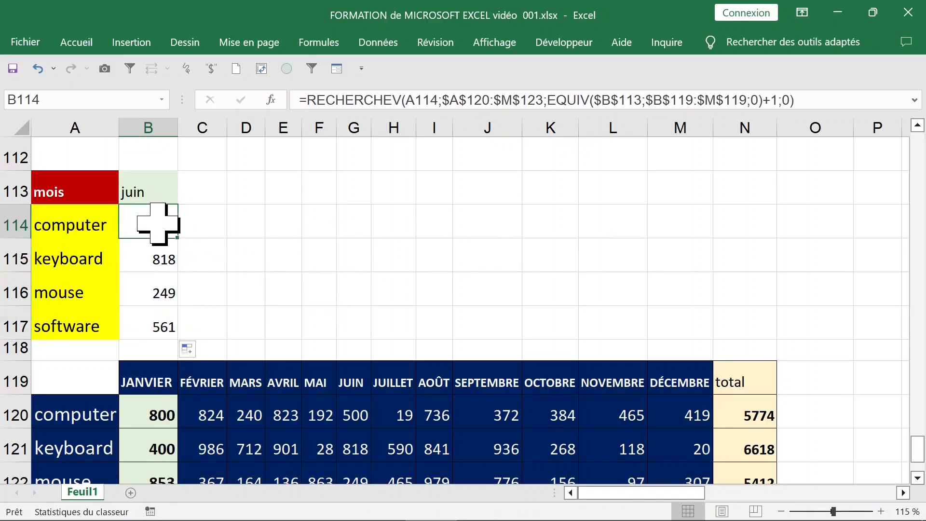
{"action": "left_click", "coordinate": [285, 227]}
{"action": "left_click", "coordinate": [153, 226]}
{"action": "left_click", "coordinate": [217, 223]}
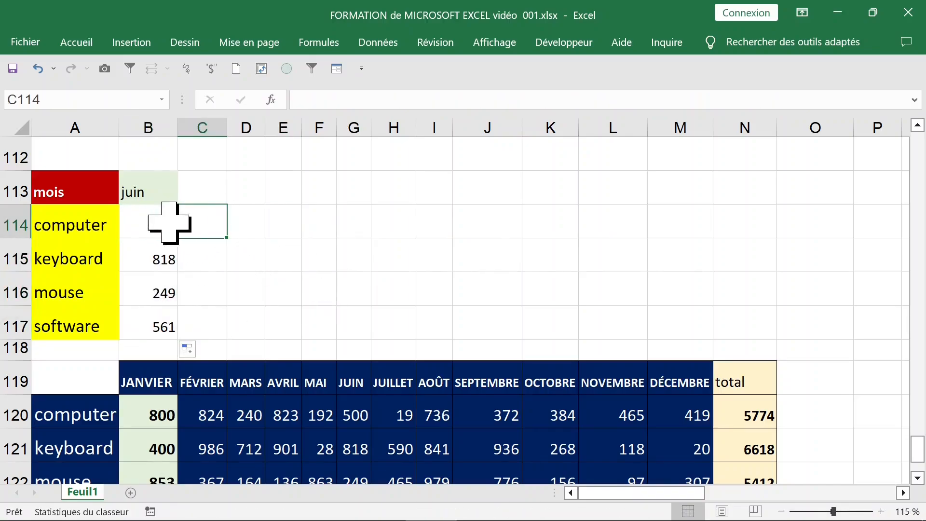
{"action": "left_click", "coordinate": [169, 223]}
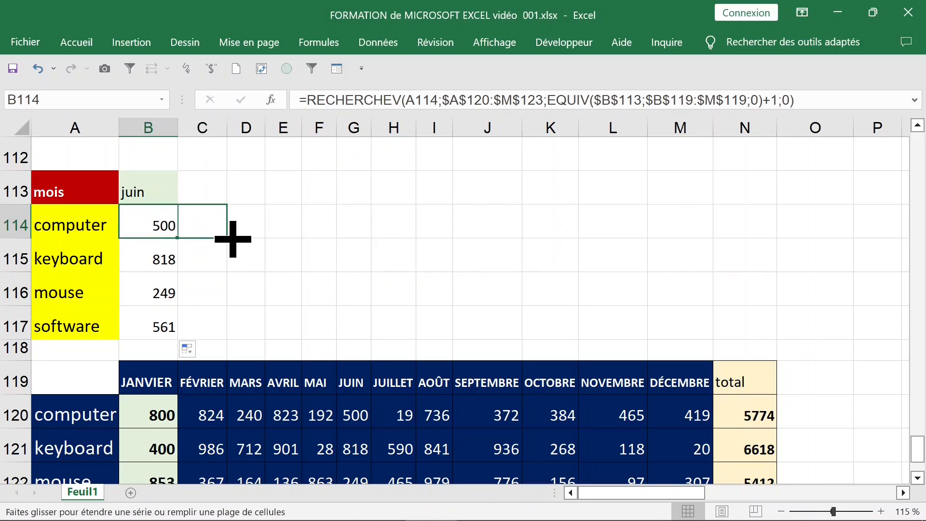
{"action": "left_click_drag", "start_coordinate": [233, 239], "coordinate": [232, 239]}
{"action": "left_click", "coordinate": [196, 223]}
{"action": "double_click", "coordinate": [203, 226]}
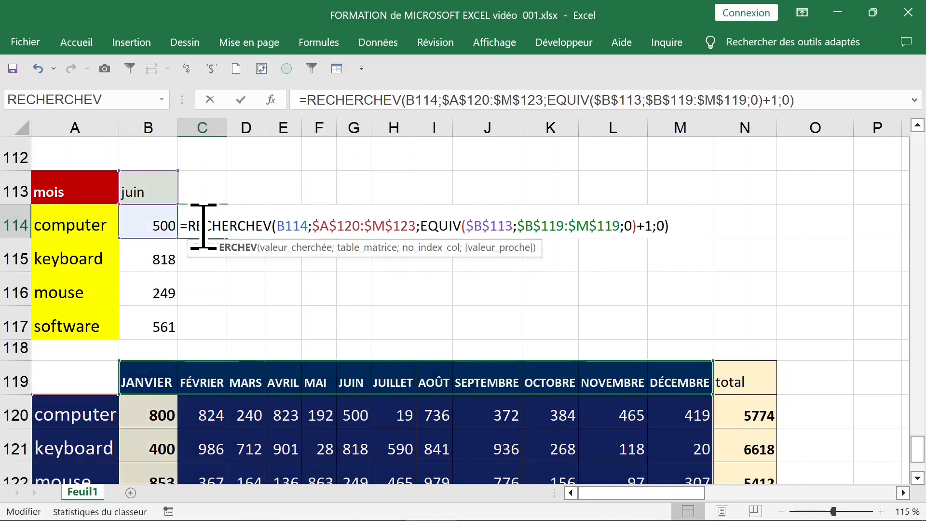
{"action": "key", "text": "Escape"}
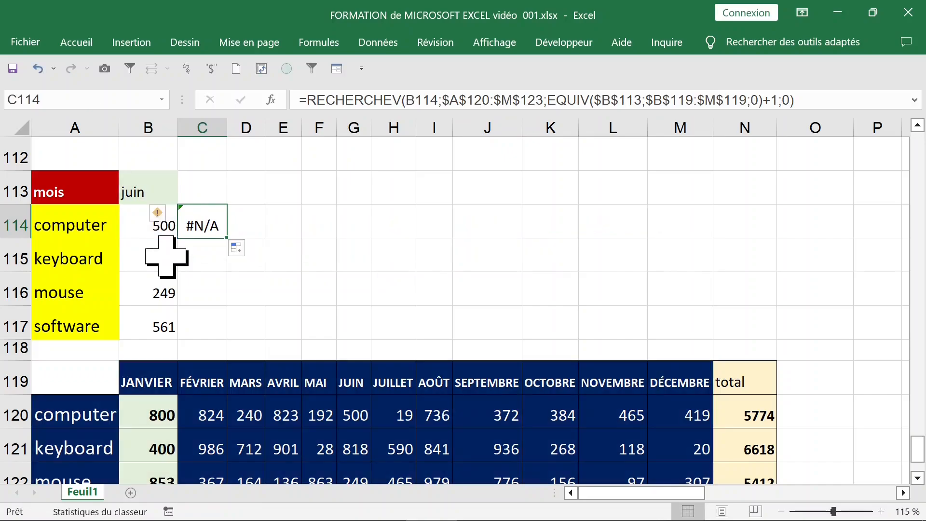
{"action": "key", "text": "ctrl+z"}
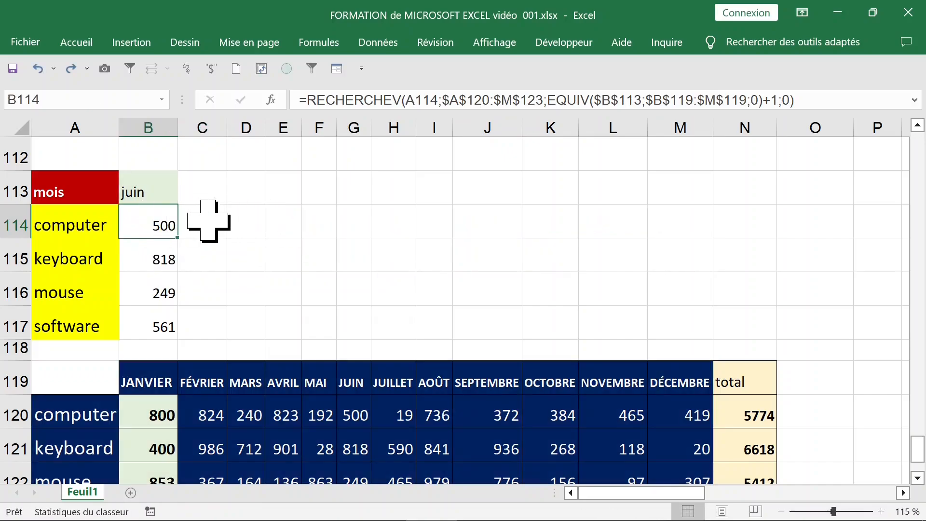
Lock only the column of B114's lookup value as $A114, and refill the formula down through B117
{"action": "double_click", "coordinate": [159, 224]}
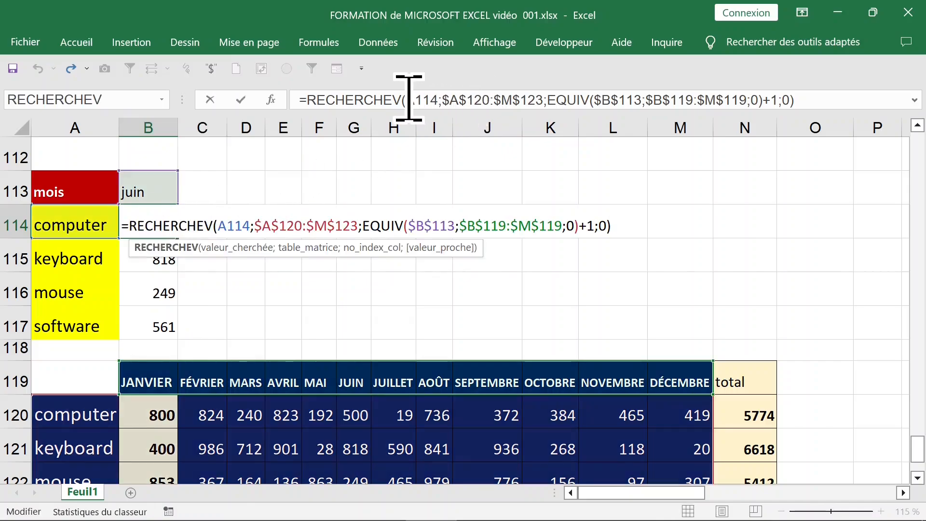
{"action": "left_click_drag", "start_coordinate": [409, 100], "coordinate": [438, 100]}
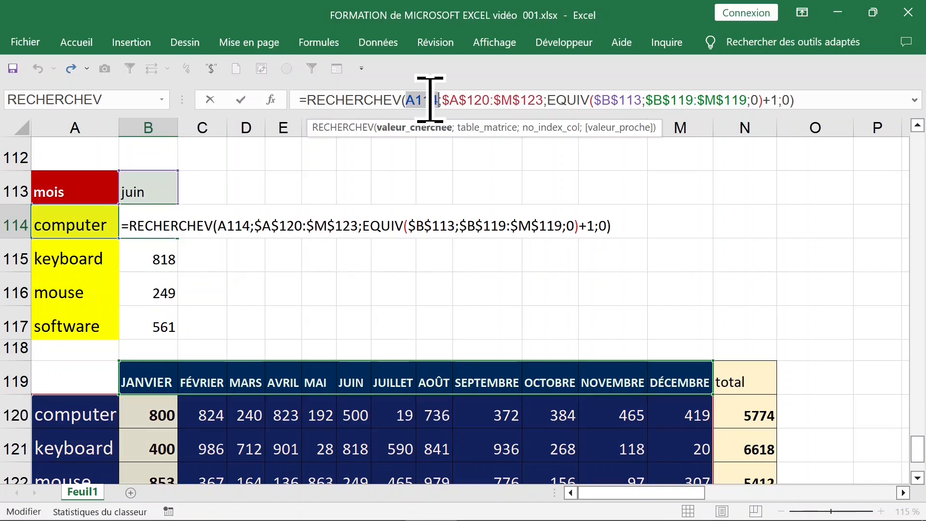
{"action": "left_click", "coordinate": [429, 100]}
{"action": "key", "text": "F4"}
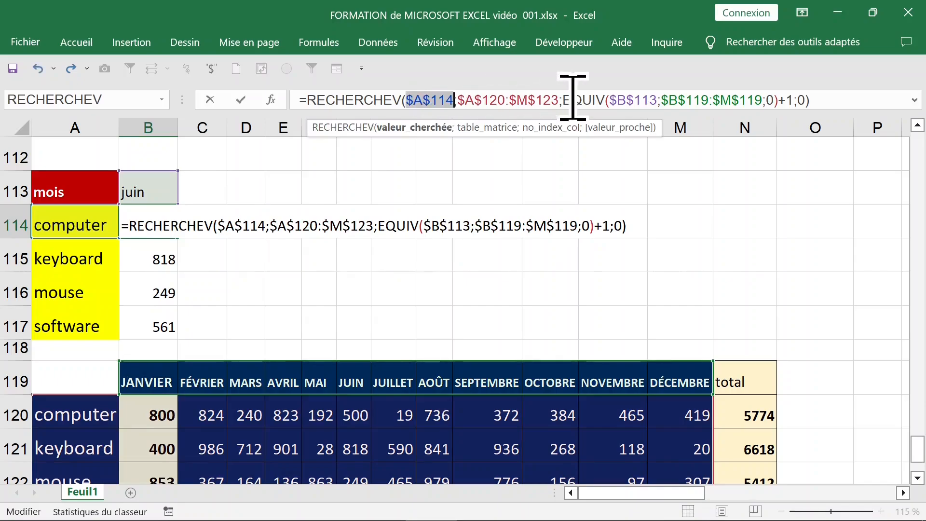
{"action": "key", "text": "F4"}
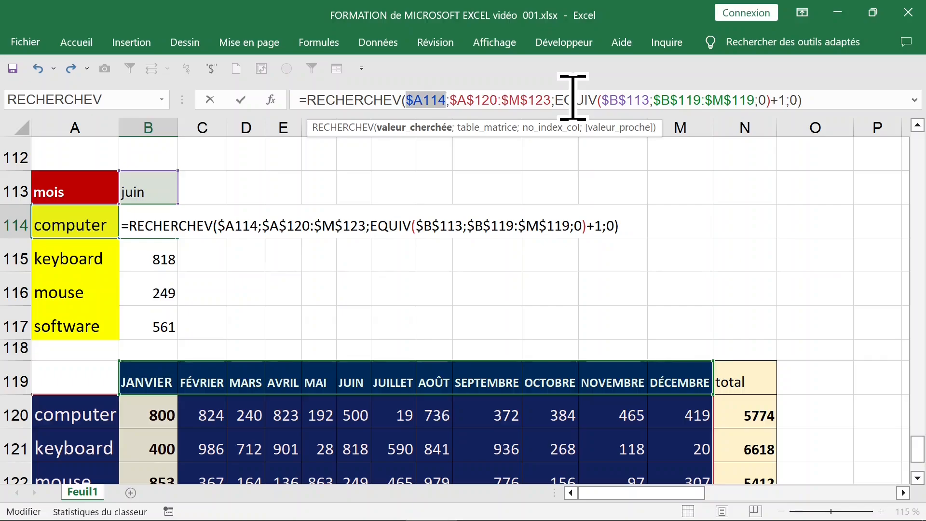
{"action": "key", "text": "Return"}
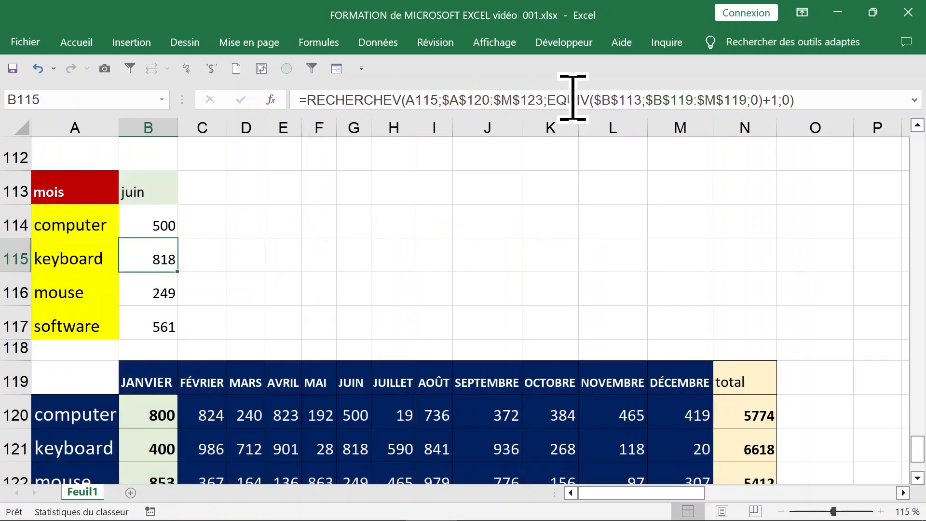
{"action": "left_click", "coordinate": [159, 227]}
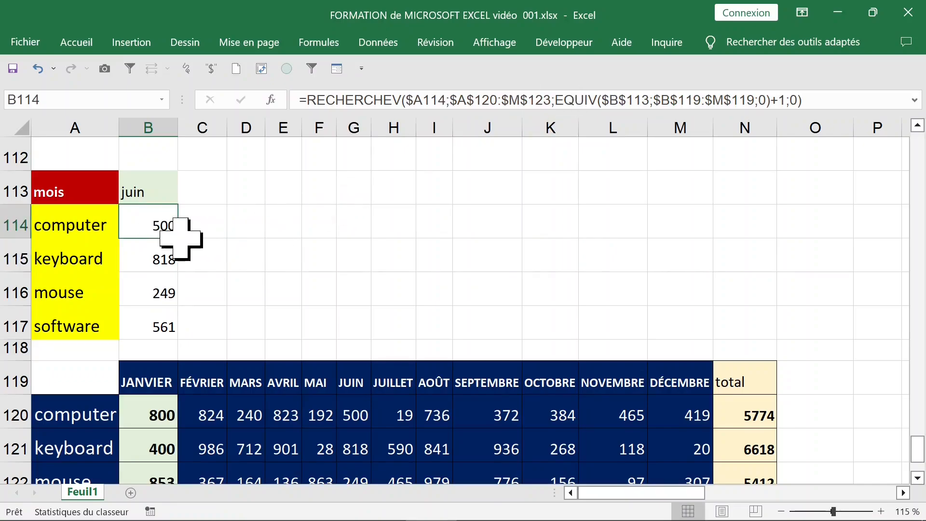
{"action": "left_click_drag", "start_coordinate": [178, 238], "coordinate": [182, 331]}
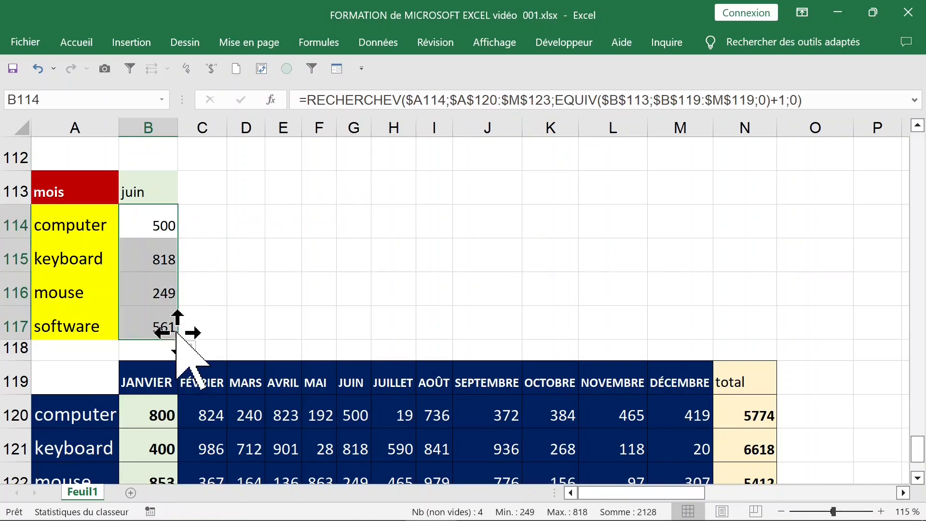
Try to extend B114's $A114 formula across and down to C117, comparing it with column B, and undo the extension
{"action": "left_click", "coordinate": [157, 235]}
{"action": "left_click_drag", "start_coordinate": [178, 238], "coordinate": [232, 344]}
{"action": "left_click", "coordinate": [207, 226]}
{"action": "left_click", "coordinate": [145, 190]}
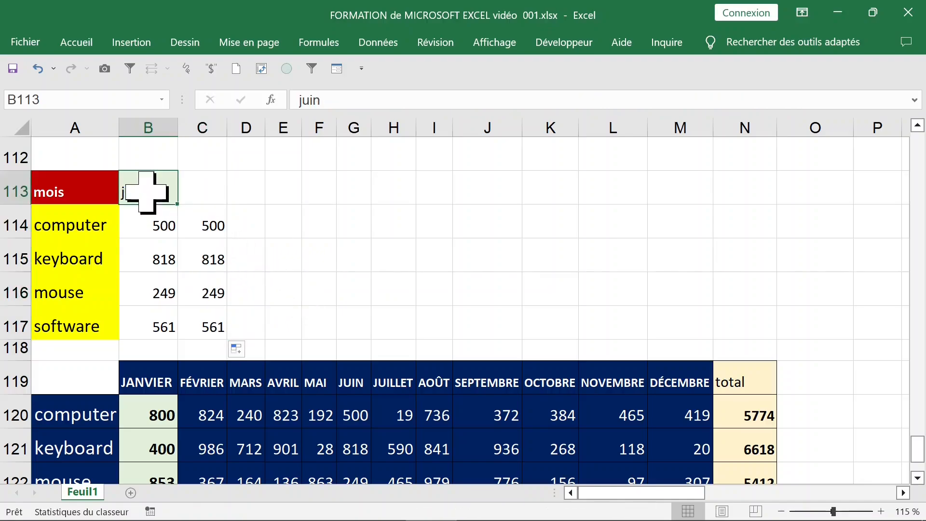
{"action": "left_click", "coordinate": [160, 227]}
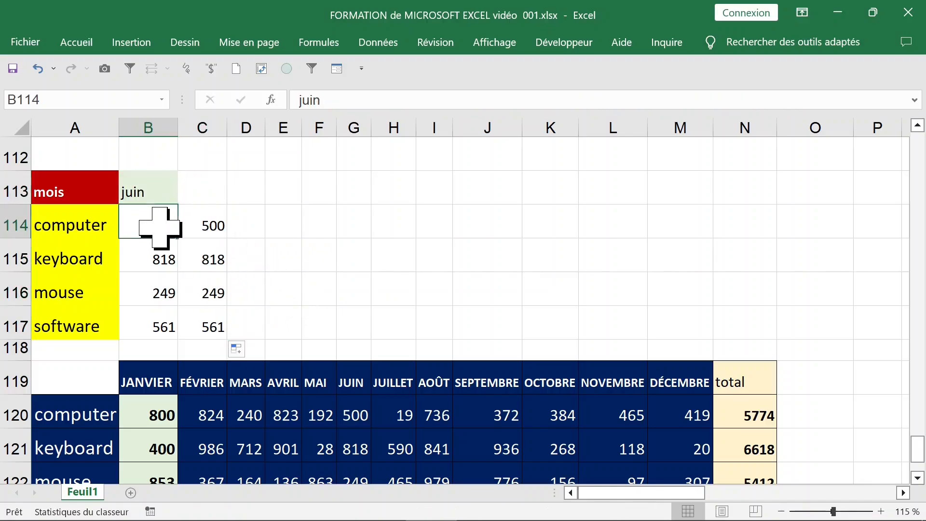
{"action": "left_click", "coordinate": [145, 191]}
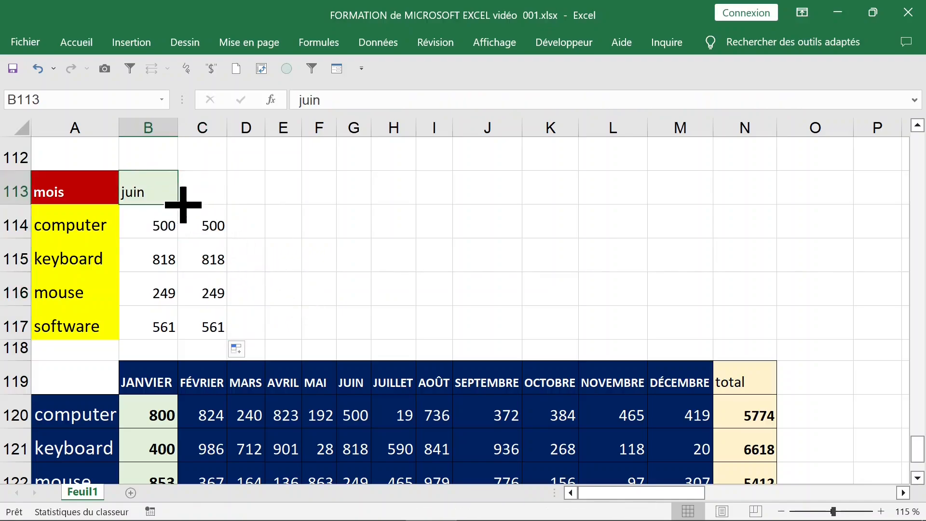
{"action": "left_click", "coordinate": [153, 222]}
{"action": "left_click", "coordinate": [36, 68]}
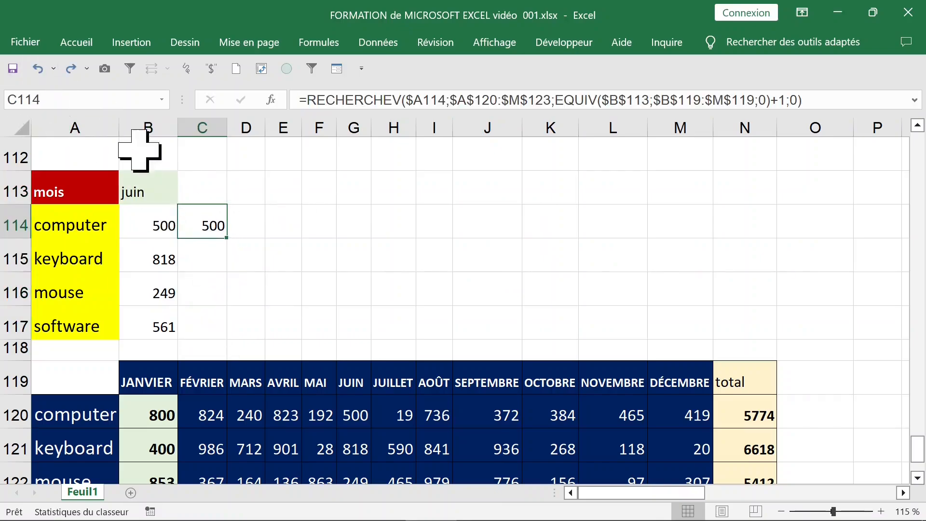
{"action": "left_click", "coordinate": [35, 69]}
{"action": "left_click", "coordinate": [36, 68]}
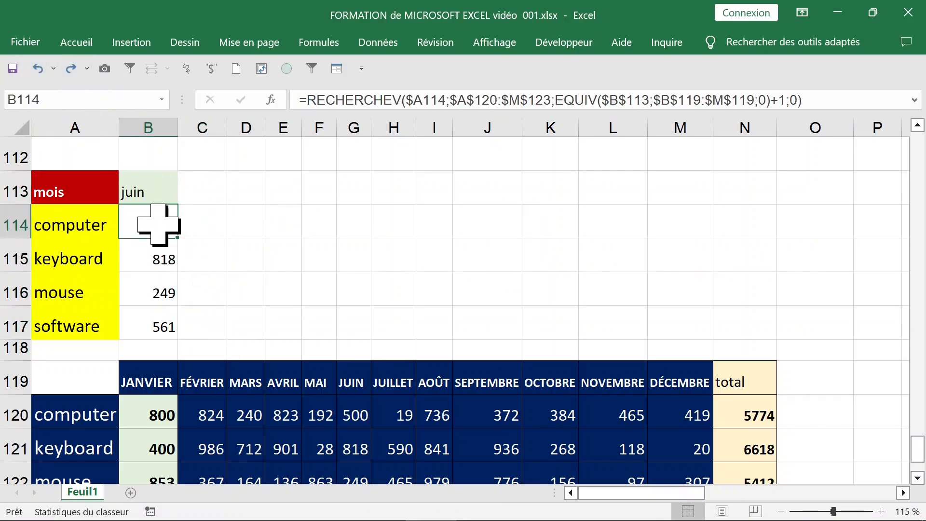
Change the month reference in B114's EQUIV to B$113, locking only its row
{"action": "left_click", "coordinate": [629, 99]}
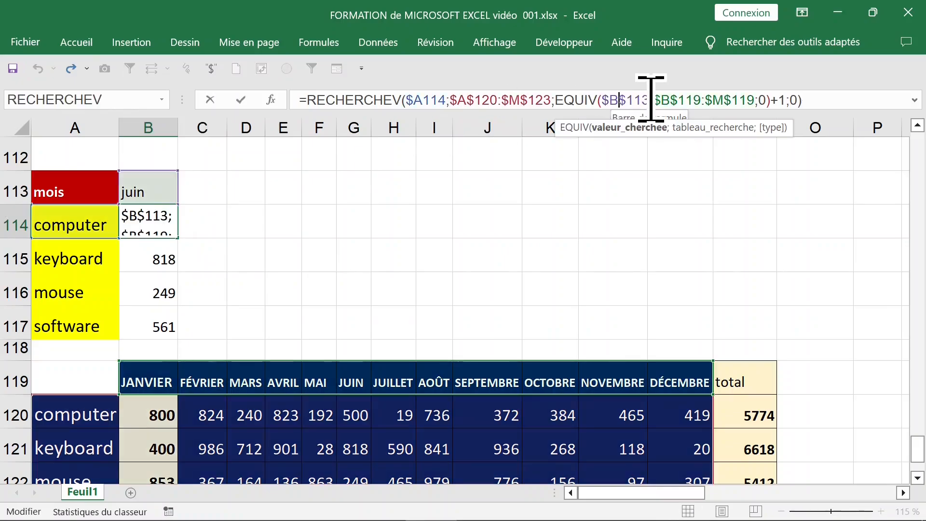
{"action": "left_click_drag", "start_coordinate": [650, 100], "coordinate": [603, 100]}
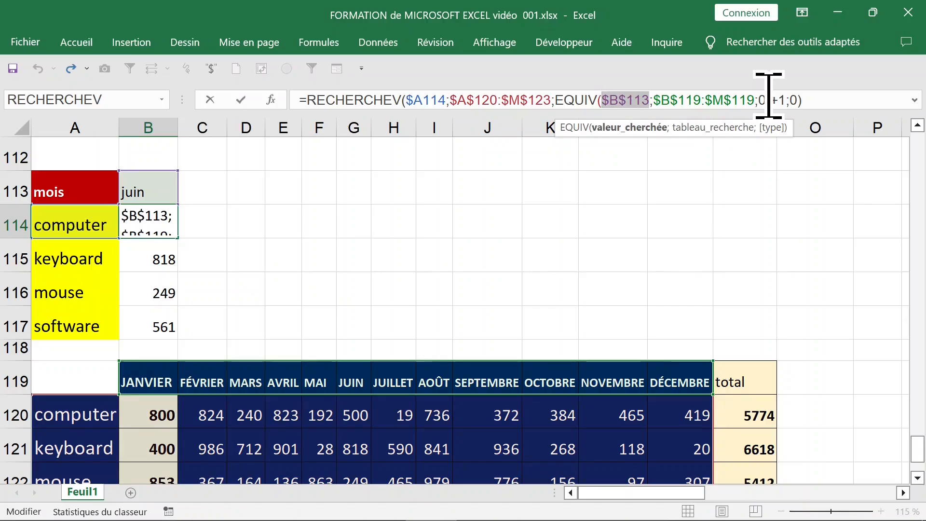
{"action": "key", "text": "F4"}
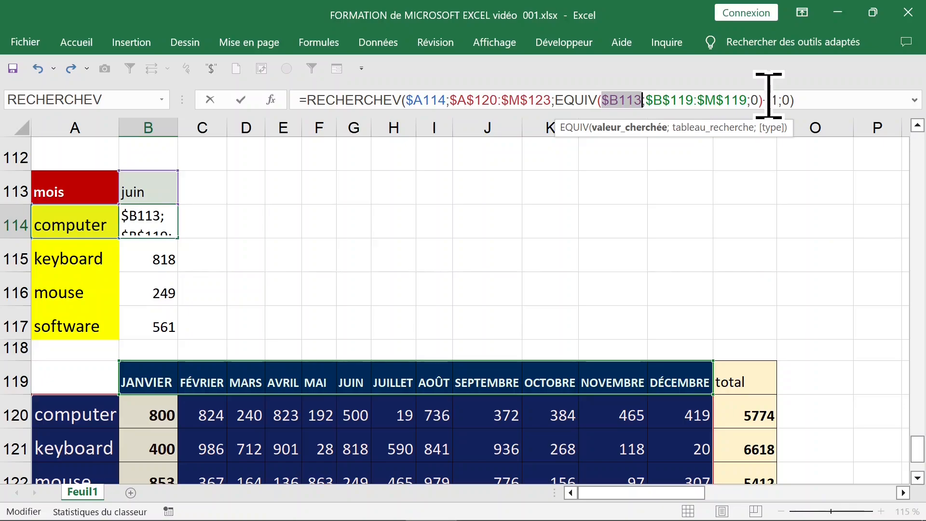
{"action": "key", "text": "F4"}
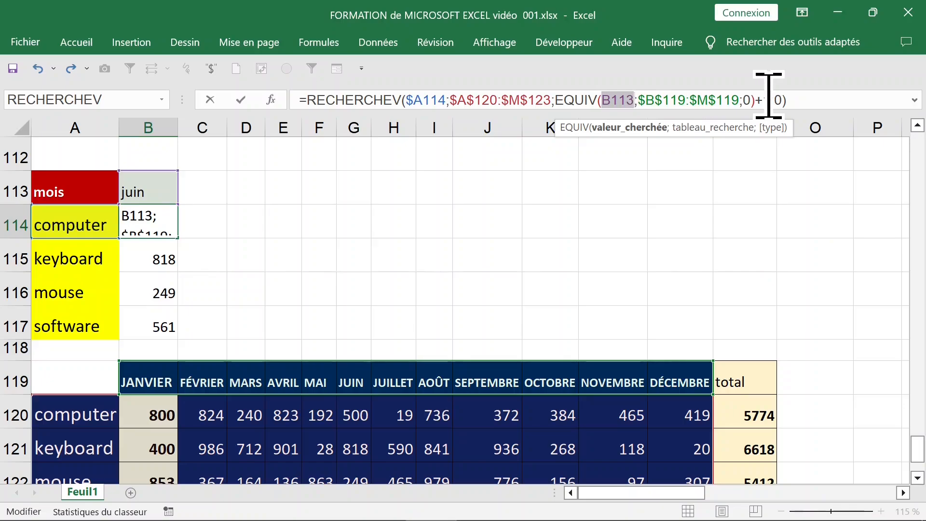
{"action": "key", "text": "F4"}
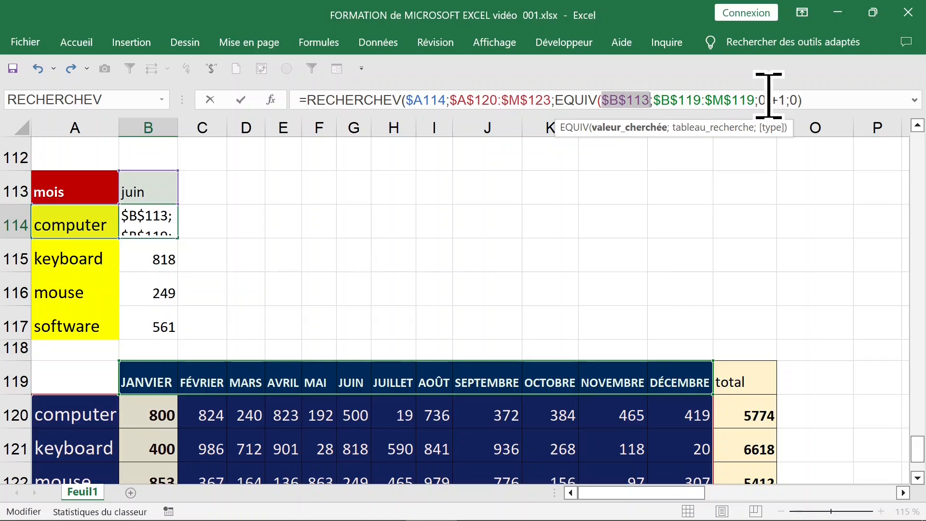
{"action": "key", "text": "F4"}
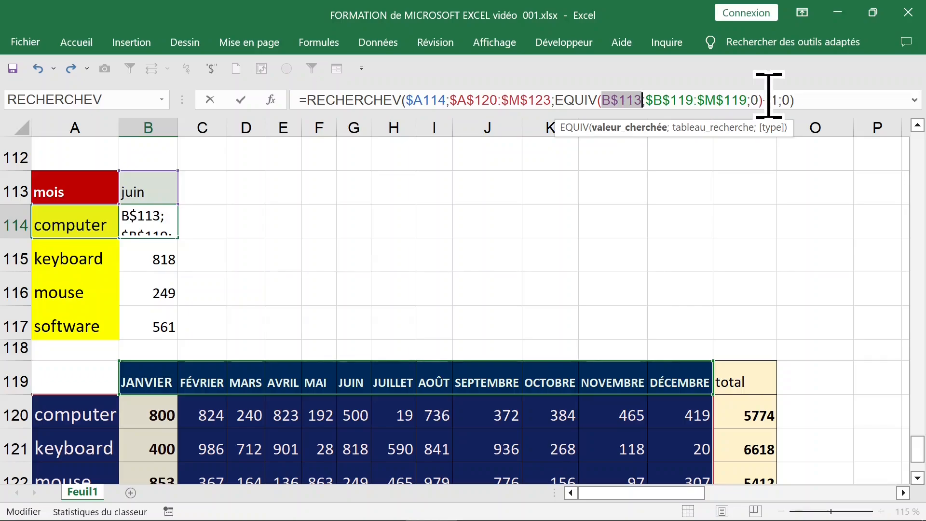
{"action": "key", "text": "Return"}
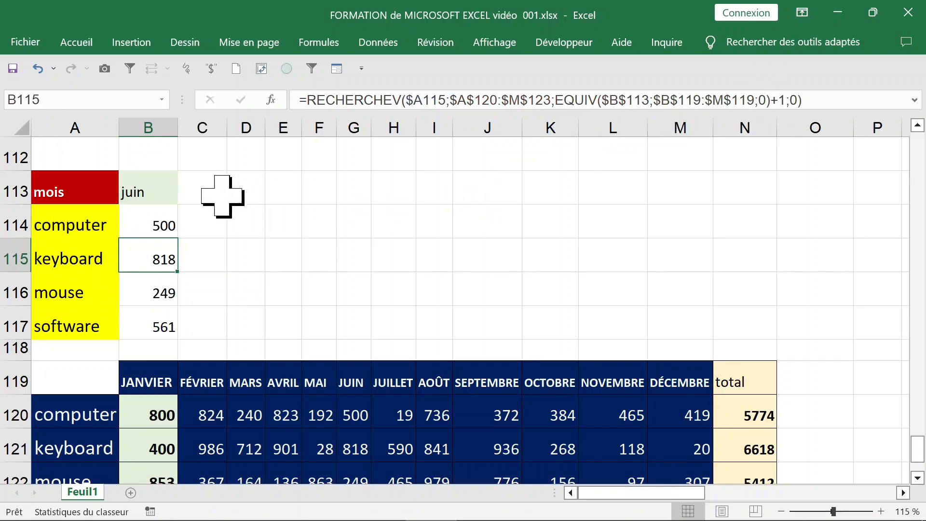
Extend the month series from B113 through M113, and fill B114's lookup formula across and down to M117
{"action": "left_click", "coordinate": [155, 190]}
{"action": "left_click_drag", "start_coordinate": [178, 209], "coordinate": [716, 197]}
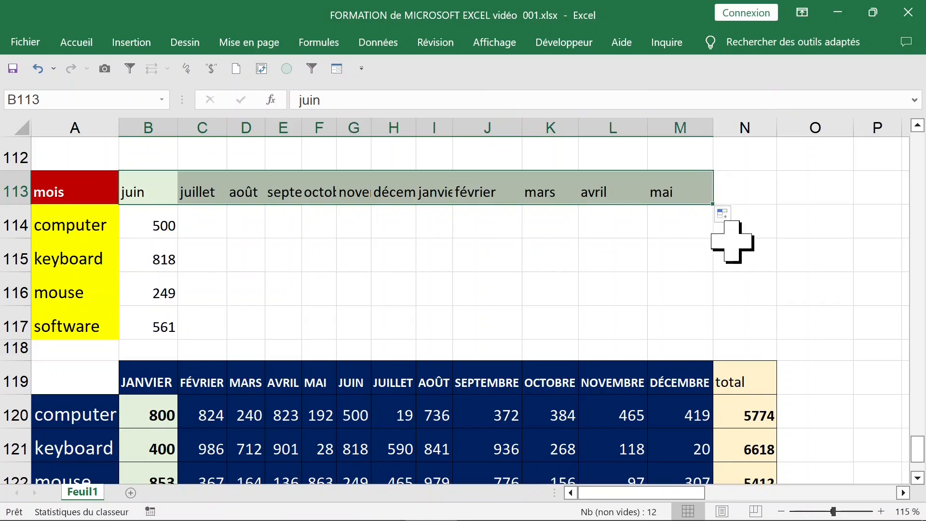
{"action": "left_click", "coordinate": [162, 224]}
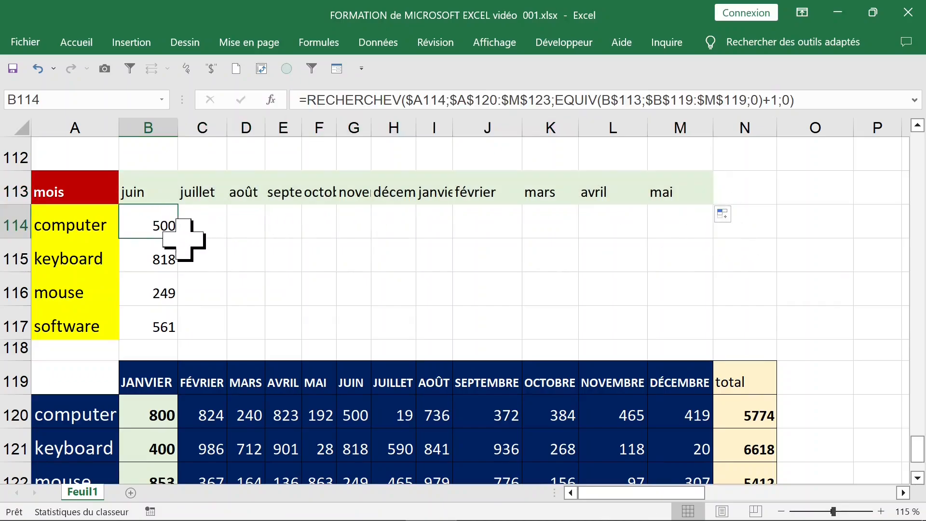
{"action": "left_click_drag", "start_coordinate": [178, 238], "coordinate": [696, 239]}
{"action": "left_click_drag", "start_coordinate": [200, 227], "coordinate": [709, 328]}
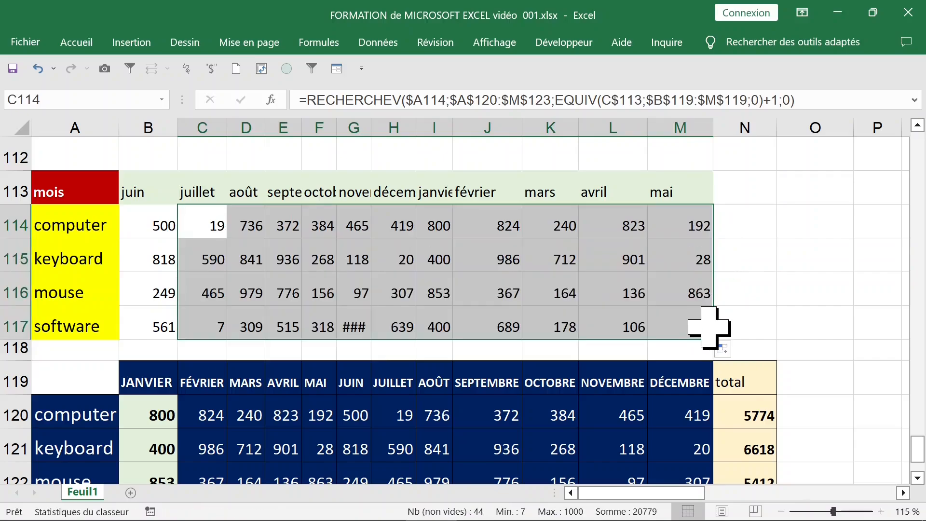
Compare the filled April keyboard and July software lookups with the matching values in the source table
{"action": "left_click", "coordinate": [608, 283]}
{"action": "left_click", "coordinate": [614, 216]}
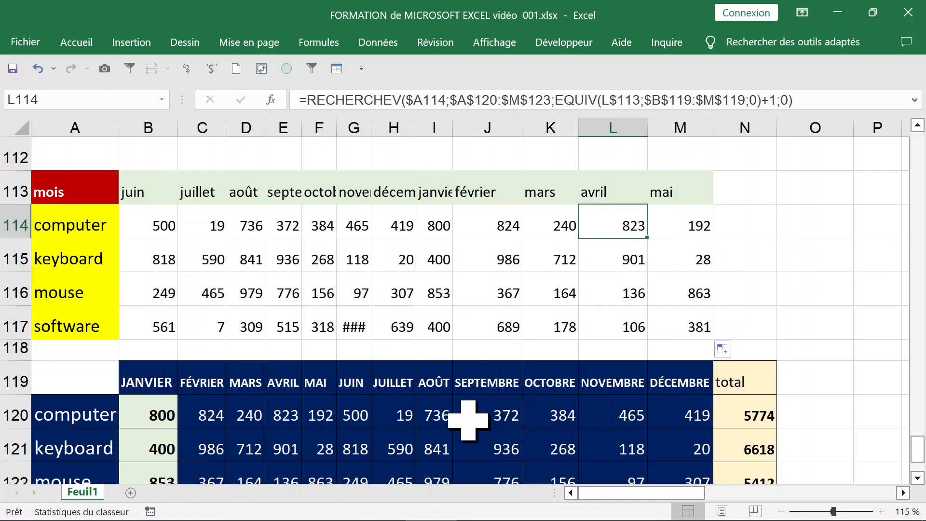
{"action": "left_click", "coordinate": [291, 451]}
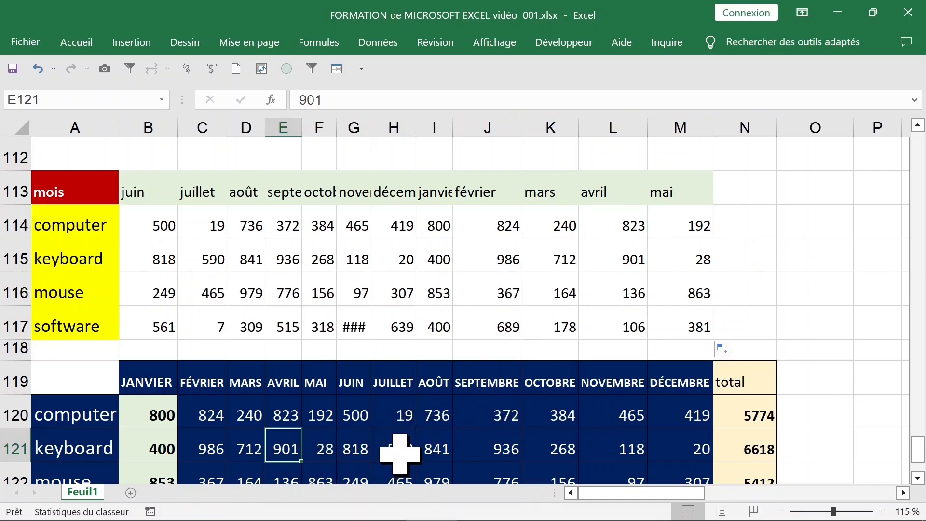
{"action": "left_click", "coordinate": [620, 264]}
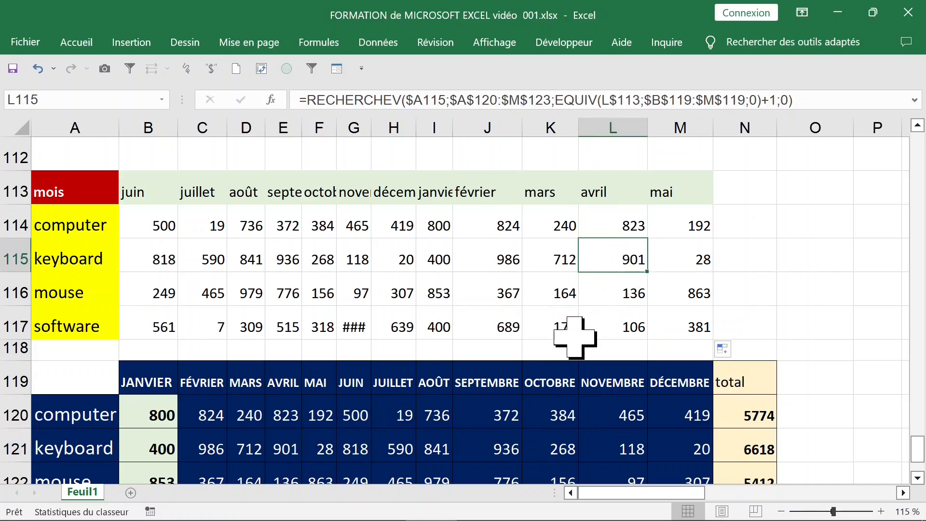
{"action": "scroll", "coordinate": [610, 346], "scroll_direction": "down", "scroll_amount": 1}
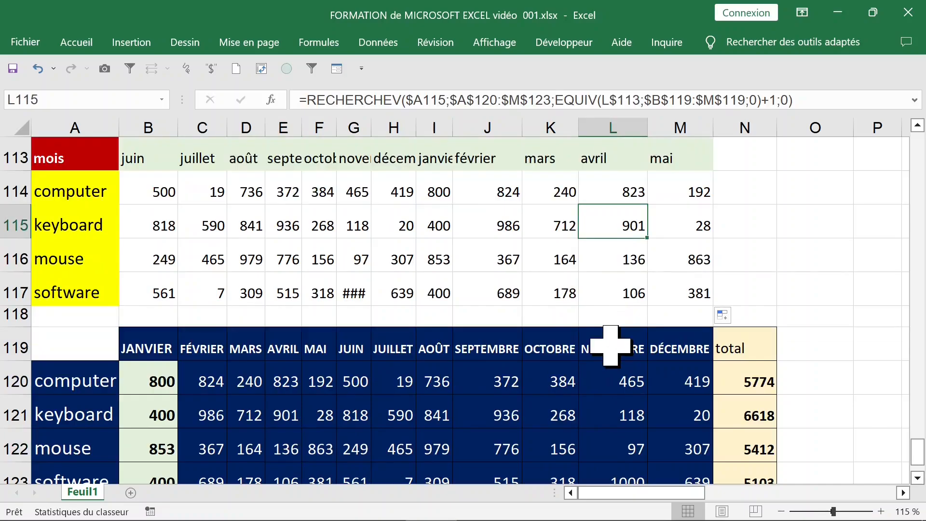
{"action": "scroll", "coordinate": [611, 346], "scroll_direction": "down", "scroll_amount": 1}
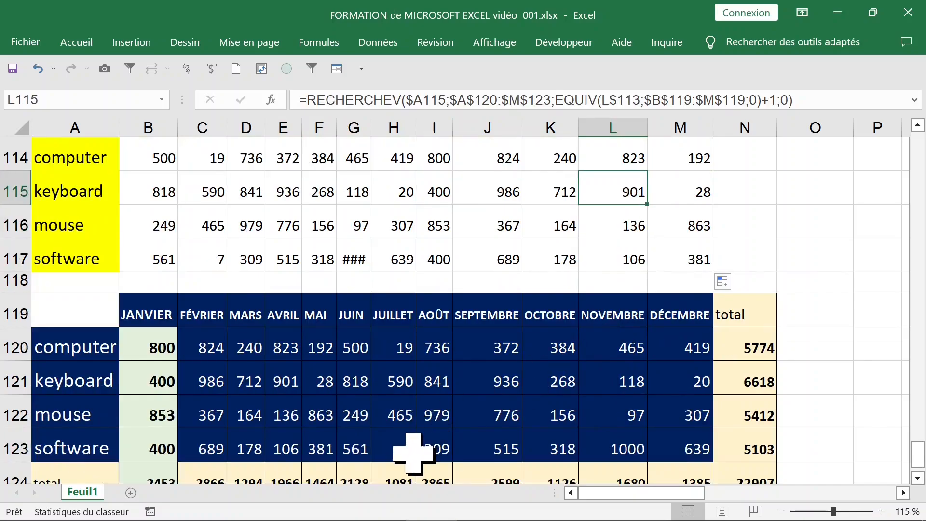
{"action": "left_click", "coordinate": [396, 444]}
{"action": "scroll", "coordinate": [605, 412], "scroll_direction": "up", "scroll_amount": 2}
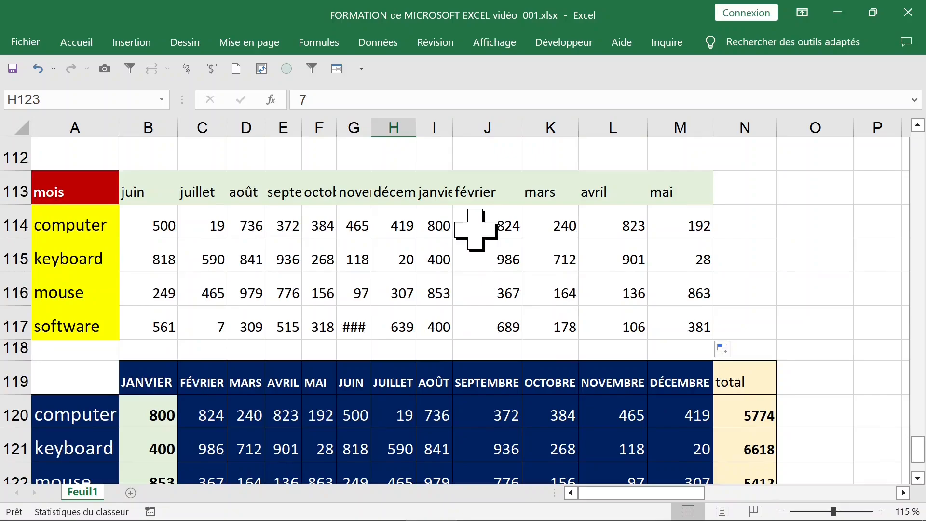
{"action": "left_click", "coordinate": [212, 332]}
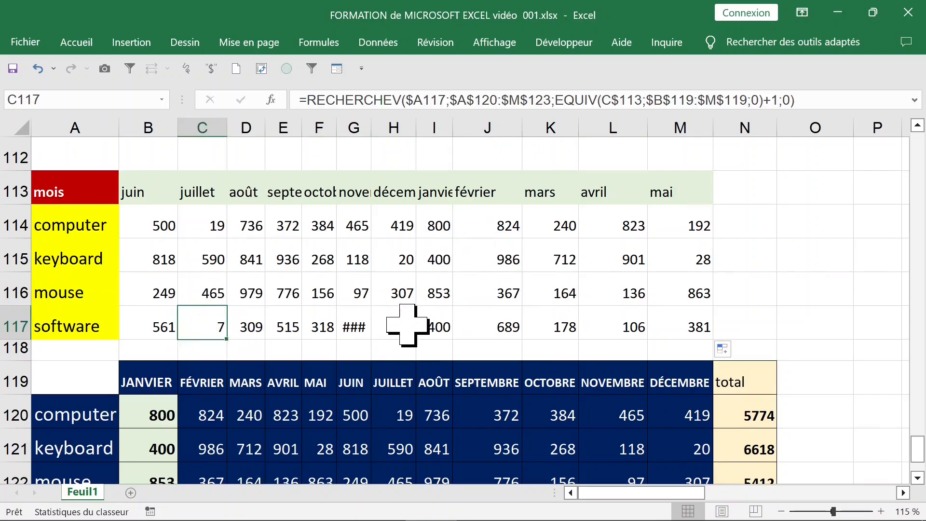
Try to extend the months and lookups into column N, comparing them with column B, and undo the extension
{"action": "left_click", "coordinate": [685, 222]}
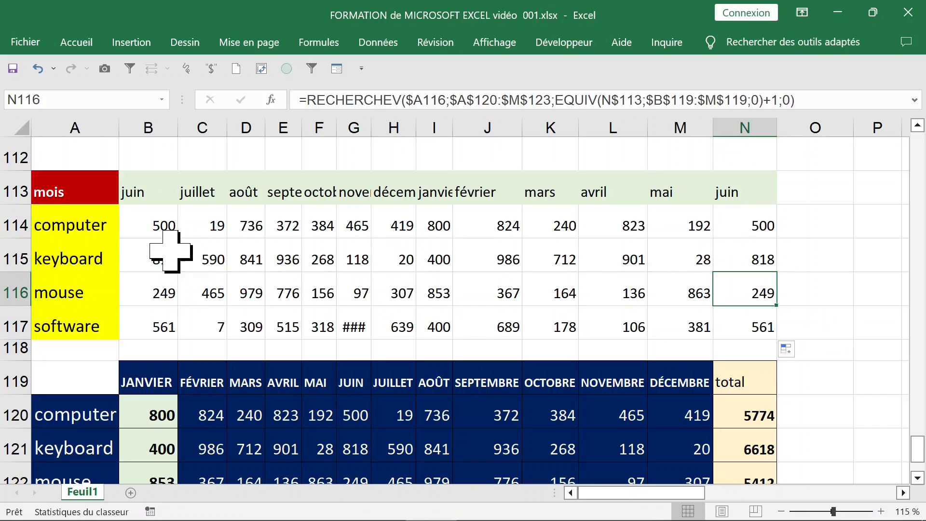
{"action": "left_click", "coordinate": [145, 259]}
{"action": "left_click", "coordinate": [745, 192]}
{"action": "left_click", "coordinate": [746, 224]}
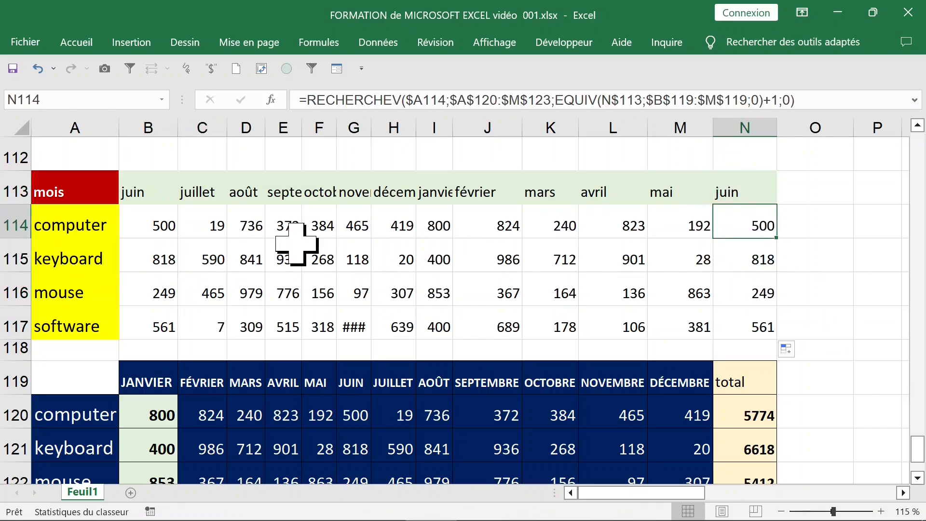
{"action": "left_click", "coordinate": [77, 253]}
{"action": "left_click", "coordinate": [738, 199]}
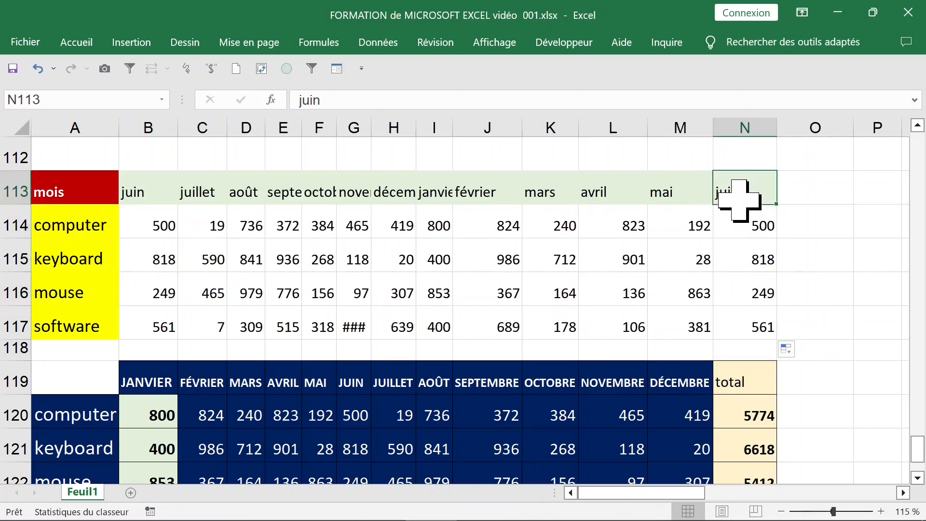
{"action": "left_click", "coordinate": [38, 68]}
{"action": "left_click", "coordinate": [37, 69]}
{"action": "left_click", "coordinate": [38, 68]}
Copy M114's formula into N114 as visible text, preceded by "◄ ="
{"action": "left_click", "coordinate": [305, 98]}
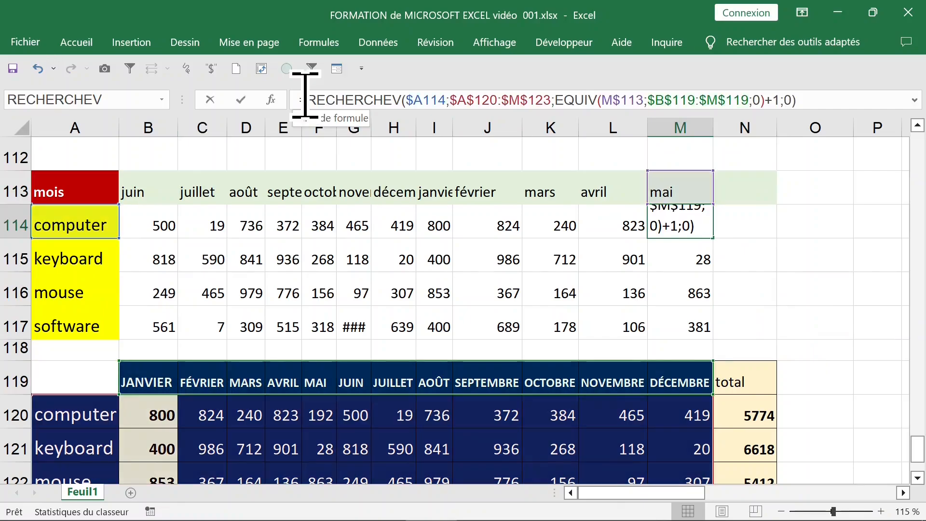
{"action": "left_click_drag", "start_coordinate": [304, 99], "coordinate": [854, 97]}
{"action": "right_click", "coordinate": [649, 100]}
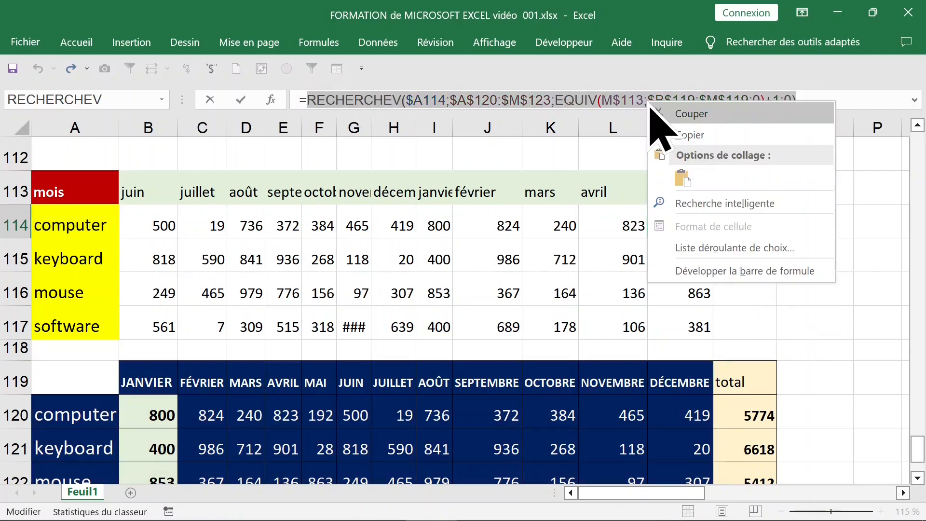
{"action": "left_click", "coordinate": [680, 136]}
{"action": "left_click", "coordinate": [766, 225]}
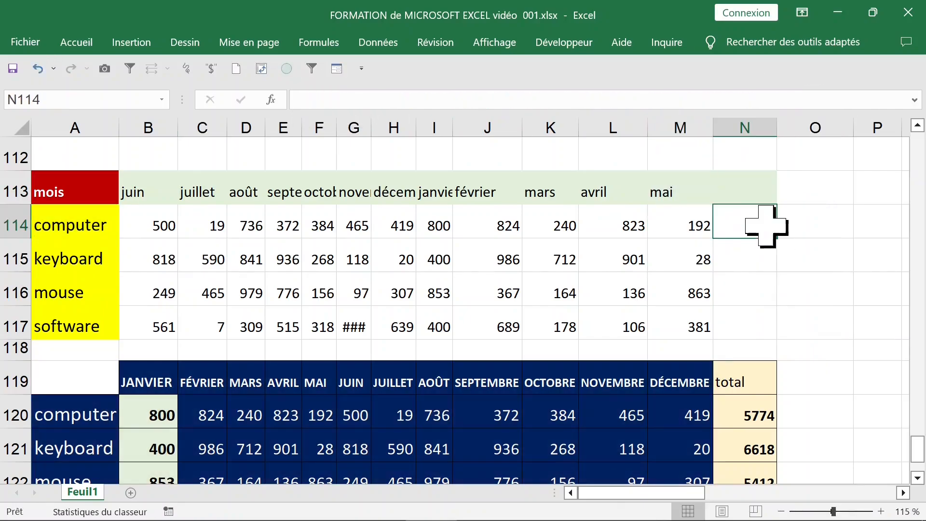
{"action": "type", "text": "◄"}
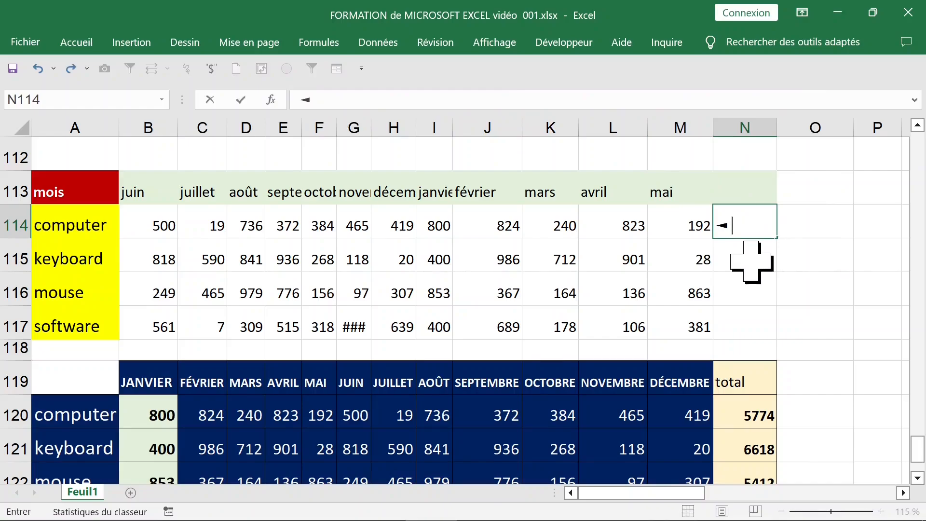
{"action": "key", "text": "ctrl+v"}
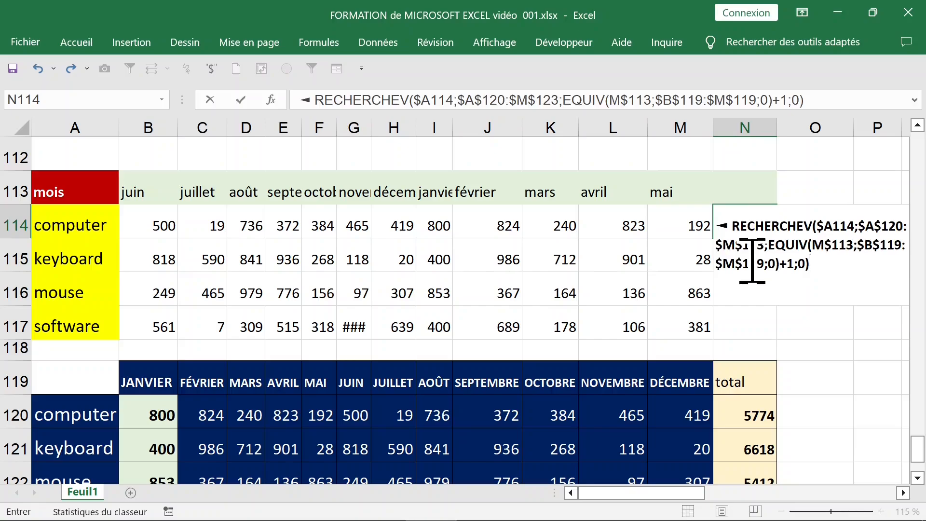
{"action": "left_click", "coordinate": [317, 100]}
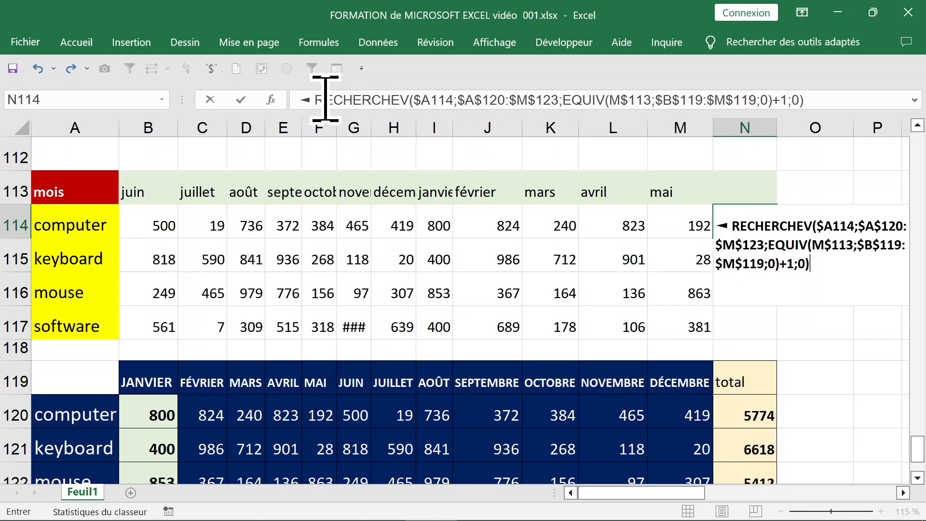
{"action": "type", "text": "="}
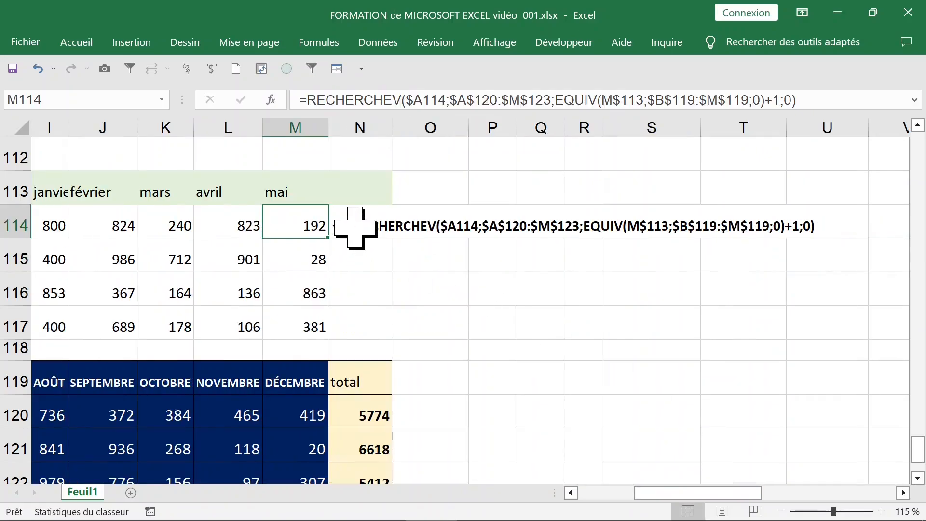
Compare the formula text in N114 with M114's formula, and review the row 114 lookups back to column A
{"action": "left_click", "coordinate": [356, 229]}
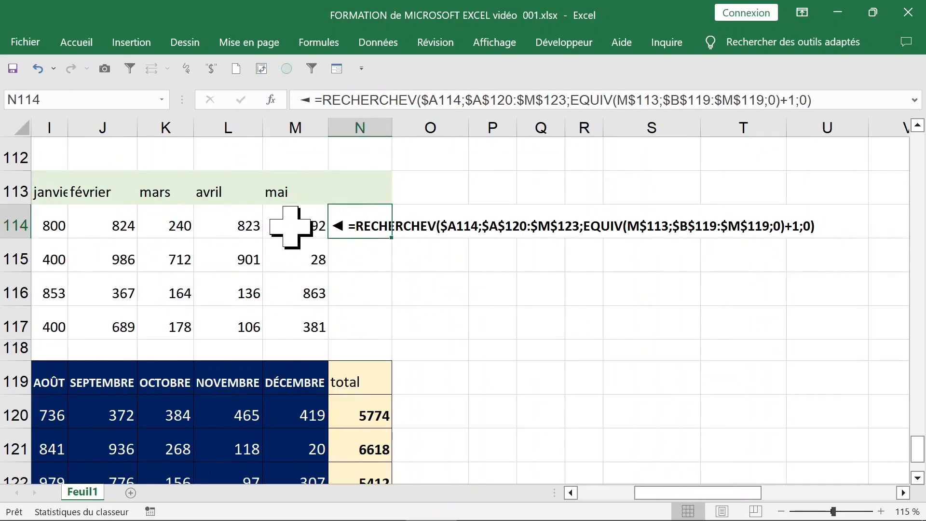
{"action": "left_click", "coordinate": [291, 227]}
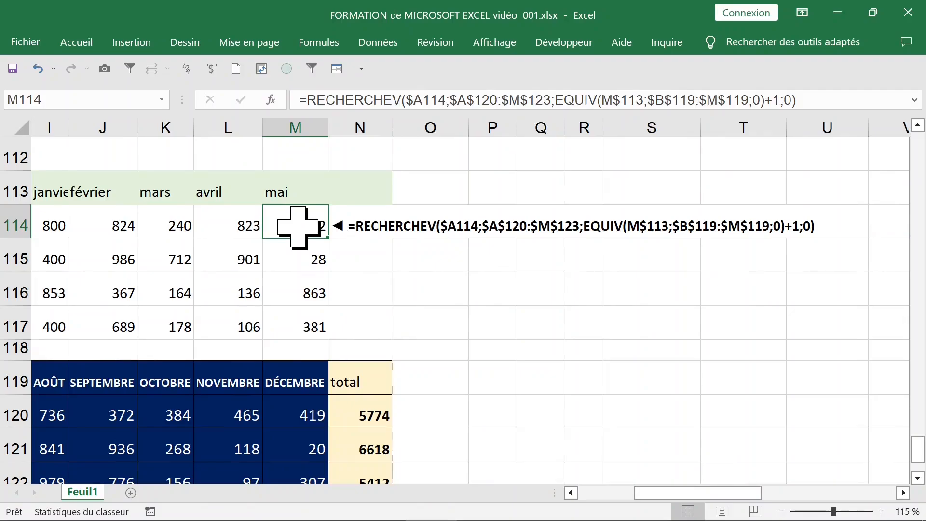
{"action": "key", "text": "Left"}
{"action": "key", "text": "Left"}
{"action": "key", "text": "Left"}
{"action": "key", "text": "Left"}
{"action": "key", "text": "Left"}
{"action": "key", "text": "Left"}
{"action": "key", "text": "Left"}
{"action": "key", "text": "Left"}
{"action": "key", "text": "Left"}
{"action": "key", "text": "Left"}
{"action": "key", "text": "Left"}
{"action": "key", "text": "Left"}
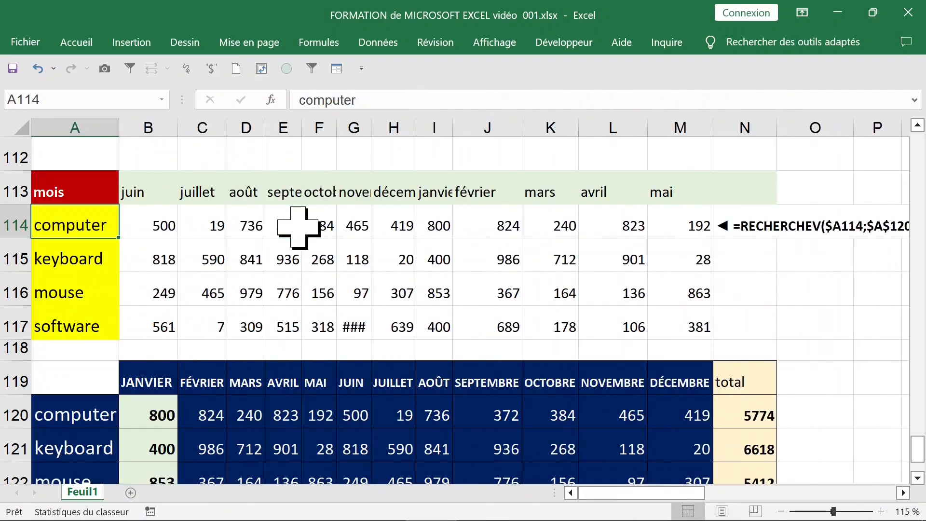
Enter =FORMULETEXTE(B114) in B112 to display the lookup formula above the table
{"action": "left_click", "coordinate": [159, 155]}
{"action": "type", "text": "=FORMULETEXTE("}
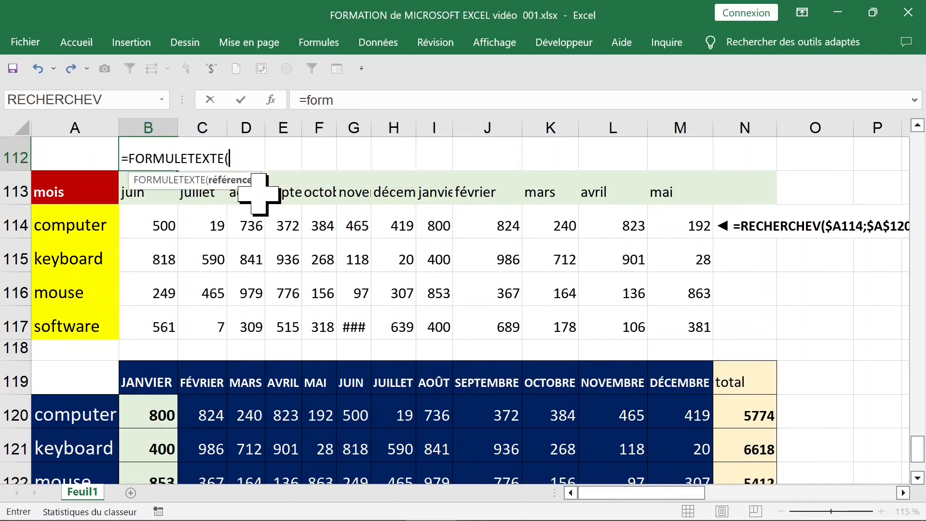
{"action": "left_click", "coordinate": [149, 224]}
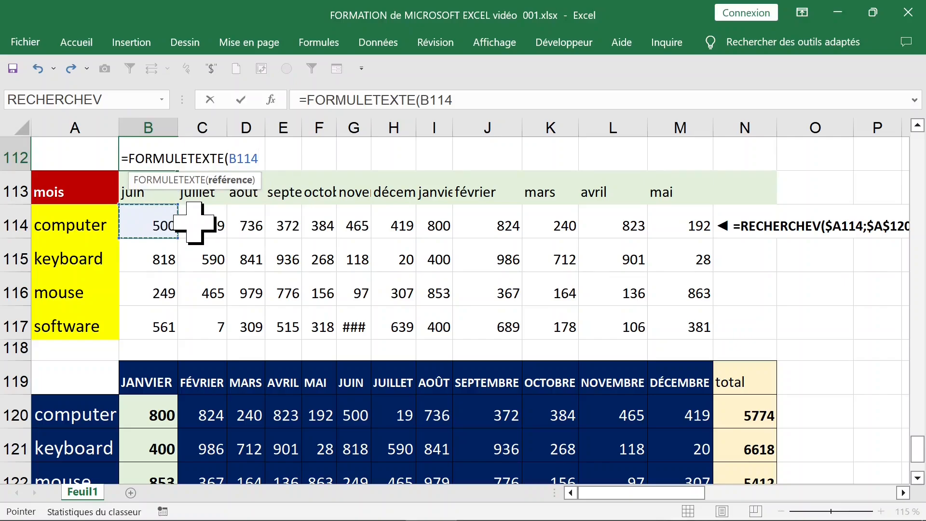
{"action": "type", "text": ")"}
{"action": "key", "text": "Return"}
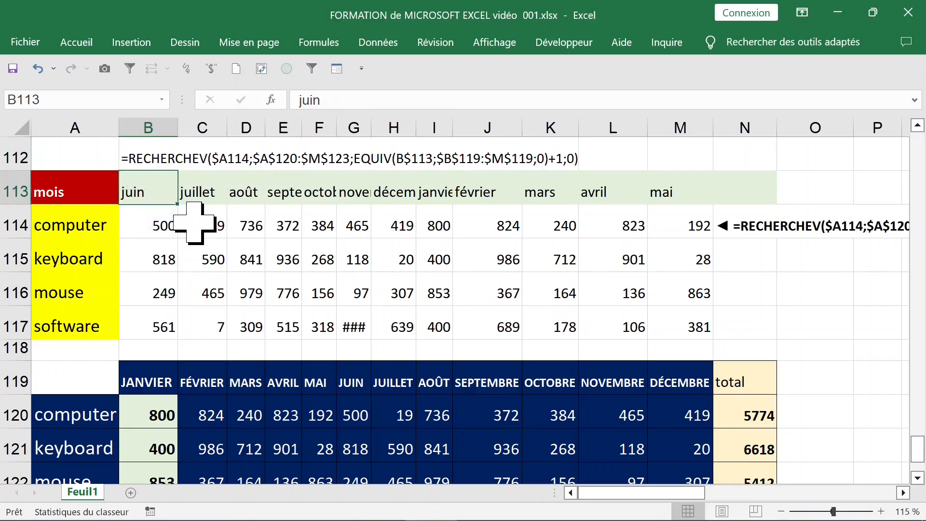
Highlight B114 and the formula display across B112:L112 with black fill and white text, making the formula text bold
{"action": "left_click", "coordinate": [154, 220]}
{"action": "left_click", "coordinate": [77, 43]}
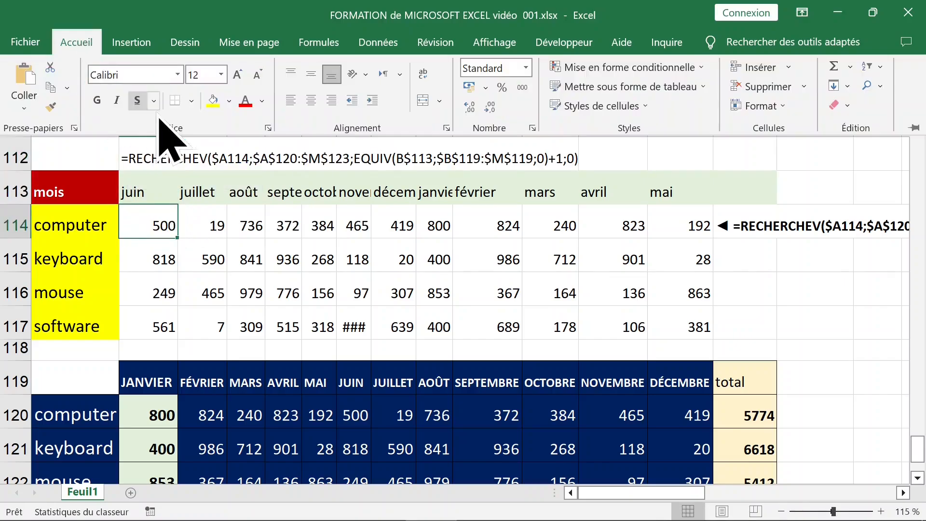
{"action": "left_click", "coordinate": [229, 102]}
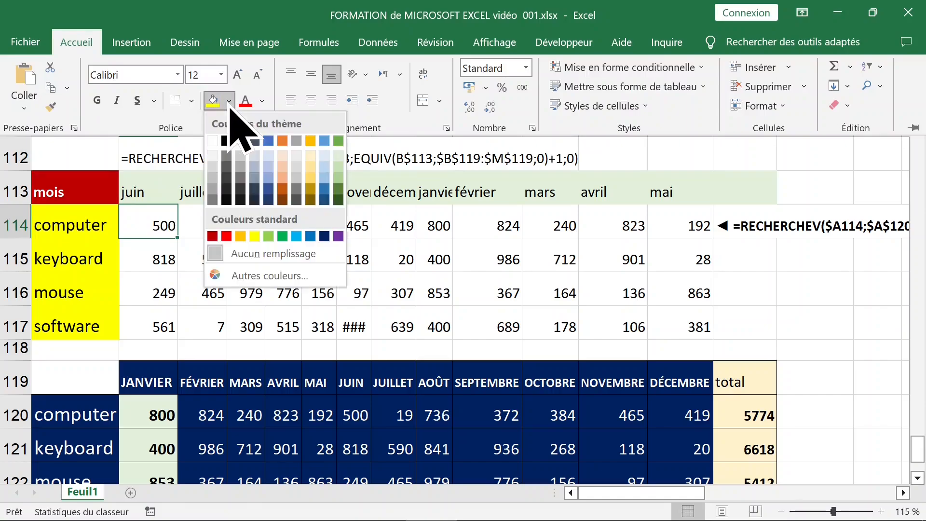
{"action": "left_click", "coordinate": [226, 134]}
{"action": "left_click", "coordinate": [245, 258]}
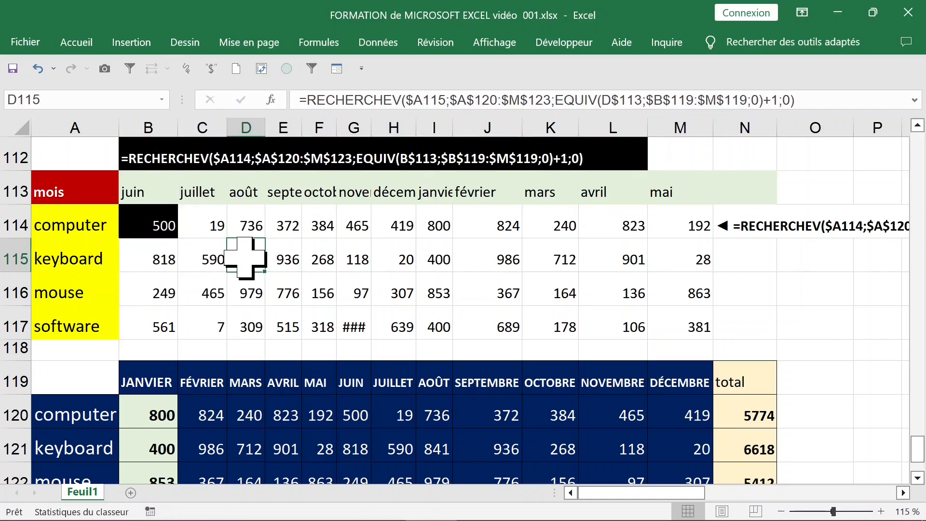
Start a RECHERCHEV formula in N112, view its function arguments dialog, and cancel it
{"action": "left_click", "coordinate": [719, 155]}
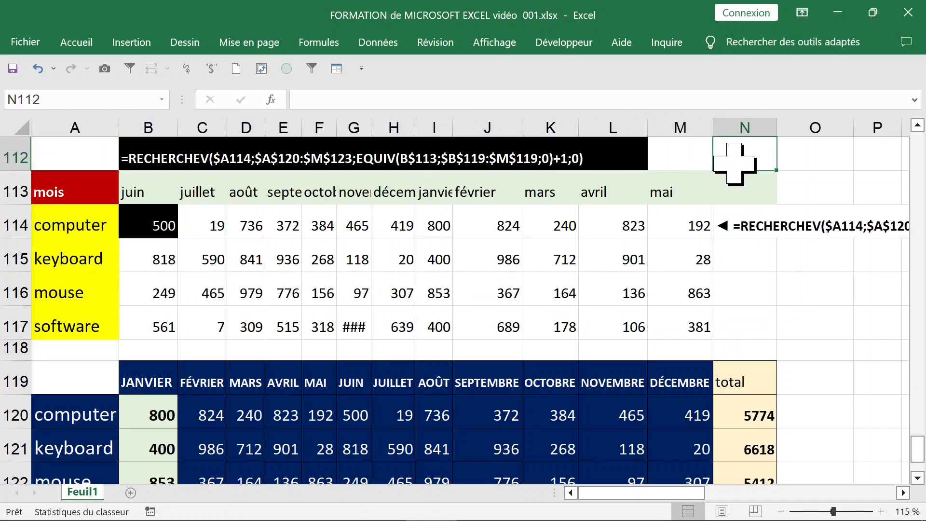
{"action": "type", "text": "=recher"}
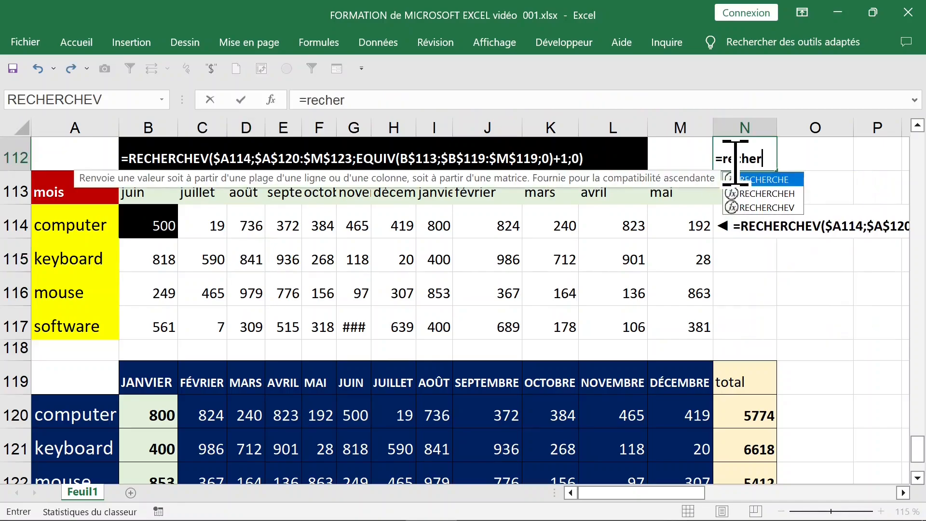
{"action": "double_click", "coordinate": [767, 207]}
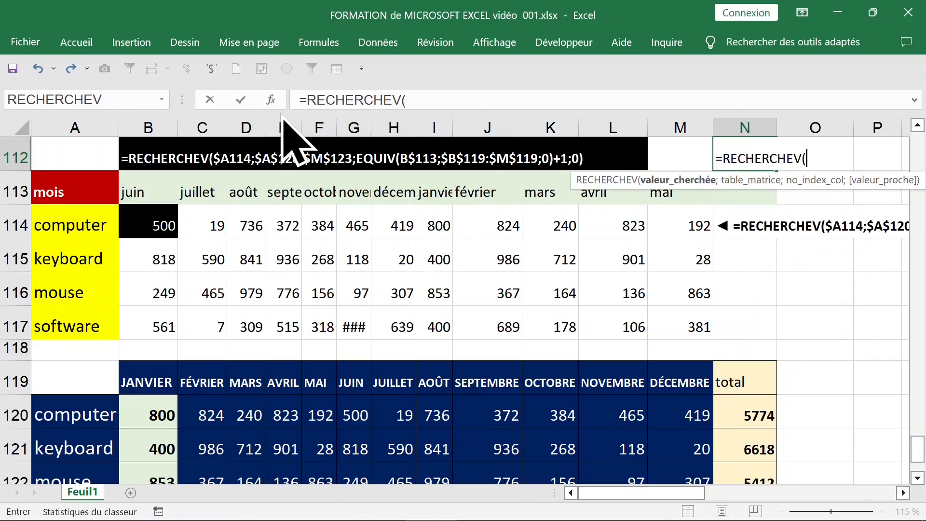
{"action": "left_click", "coordinate": [272, 102]}
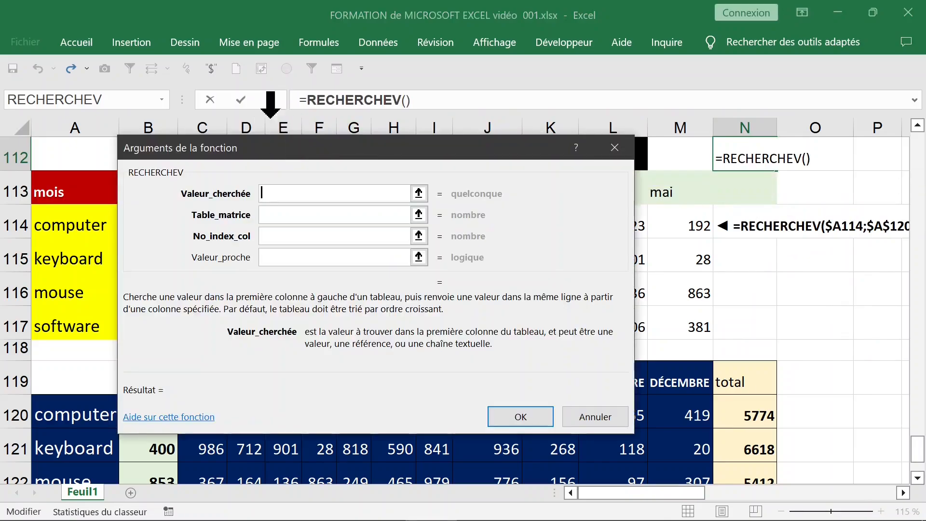
{"action": "left_click", "coordinate": [614, 147]}
Start an EQUIV formula in N112, view its function arguments dialog, and close it
{"action": "type", "text": "=equiv"}
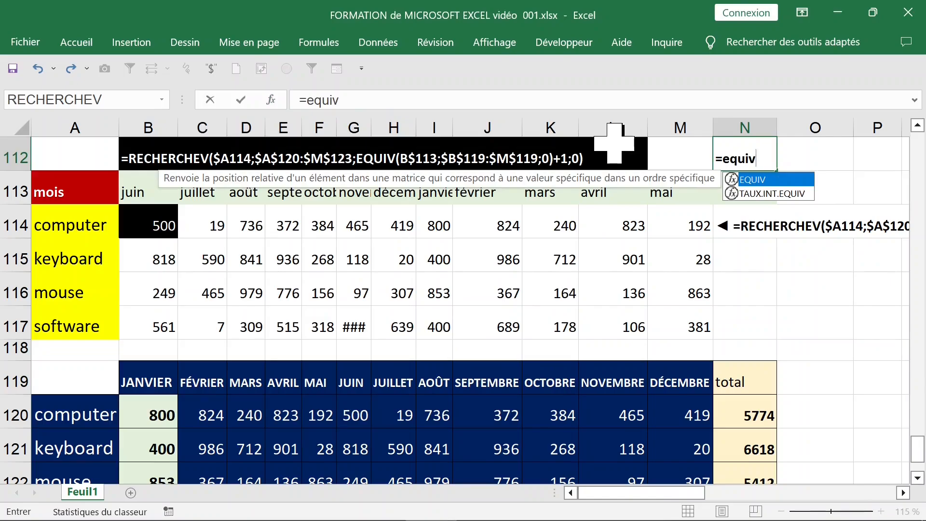
{"action": "key", "text": "Tab"}
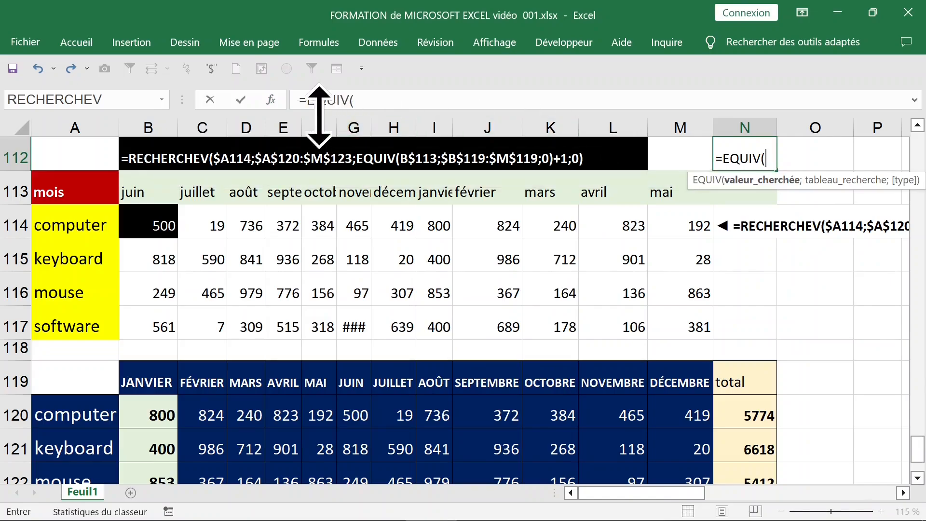
{"action": "left_click", "coordinate": [271, 100]}
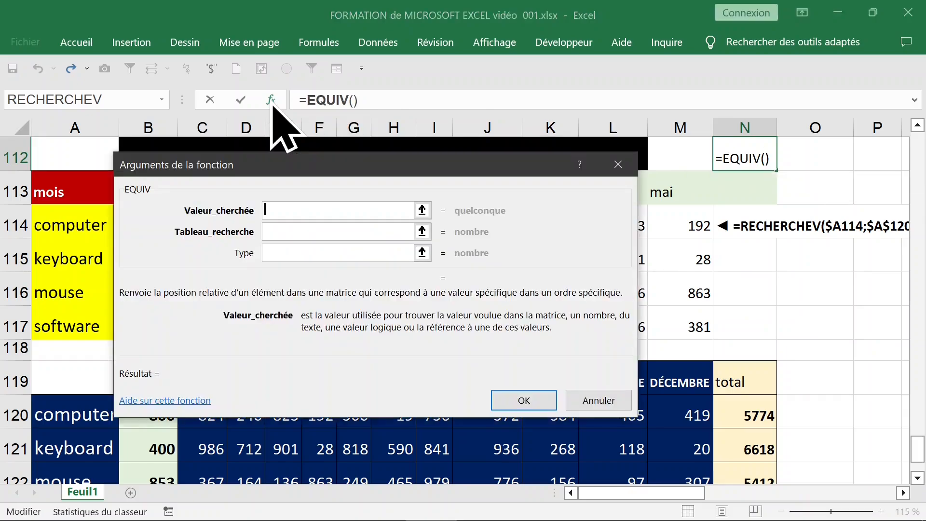
{"action": "left_click", "coordinate": [617, 165]}
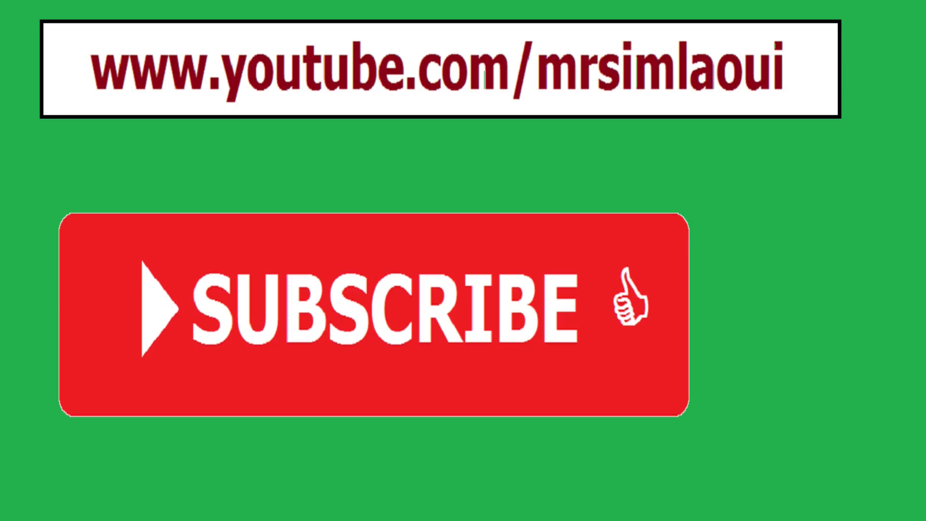